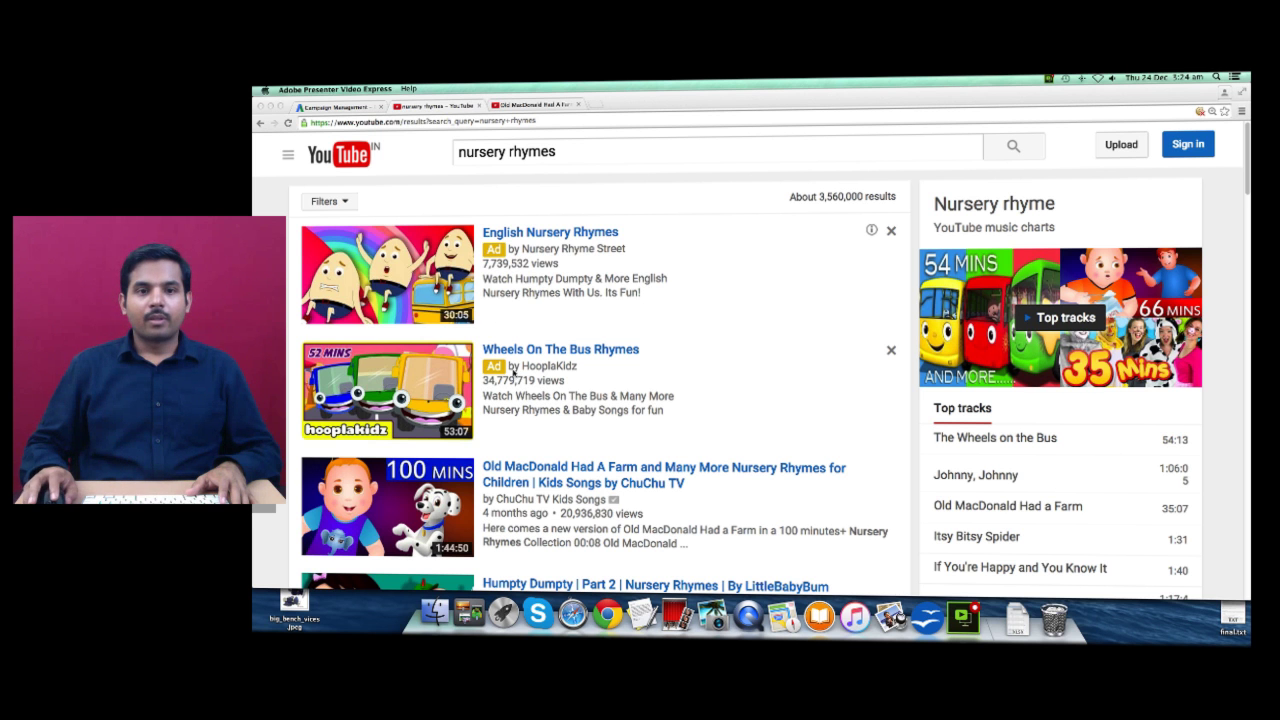
Step: Skip the ad before the Old MacDonald video and return to the nursery rhymes results
scroll(531, 476, "down", 1)
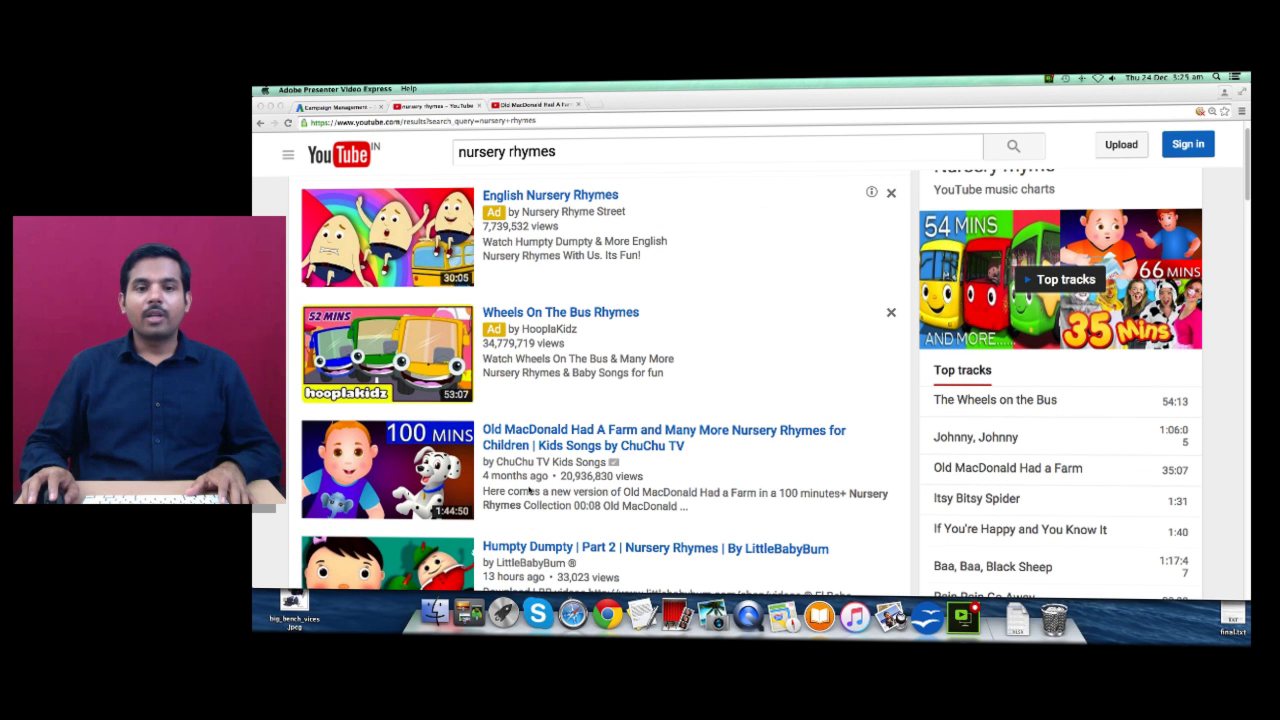
scroll(537, 530, "up", 1)
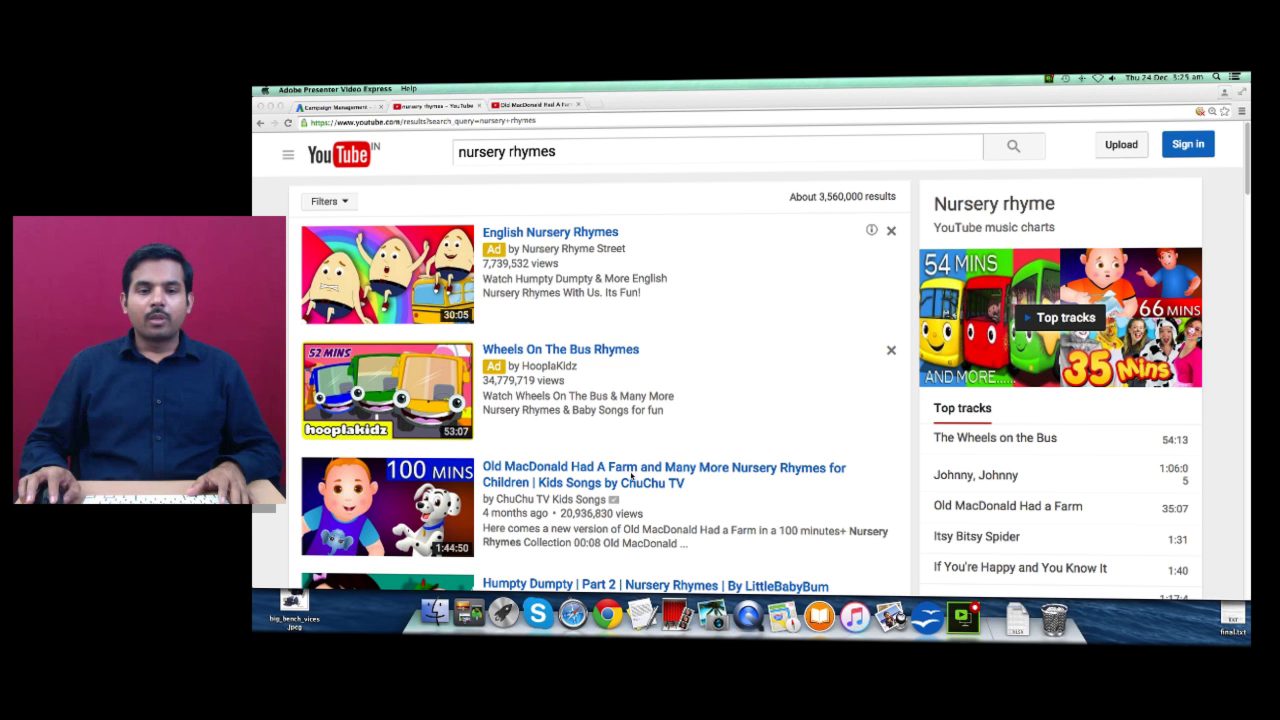
left_click(522, 107)
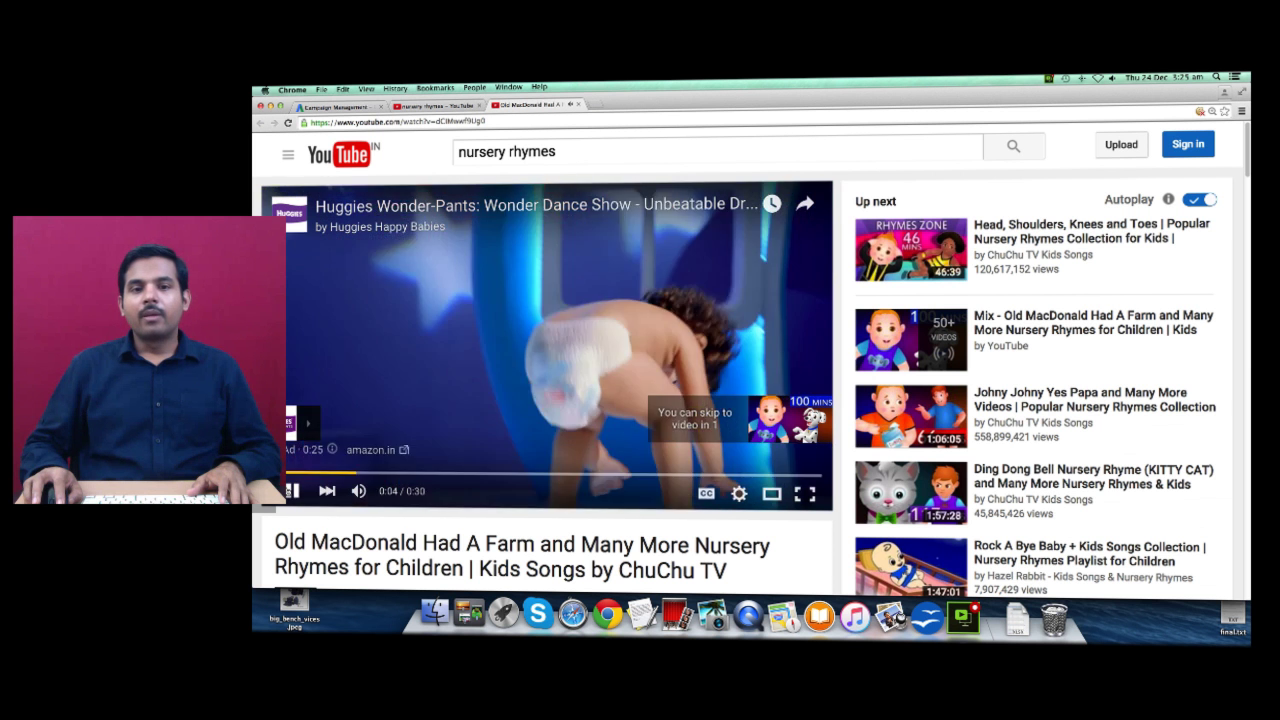
left_click(793, 397)
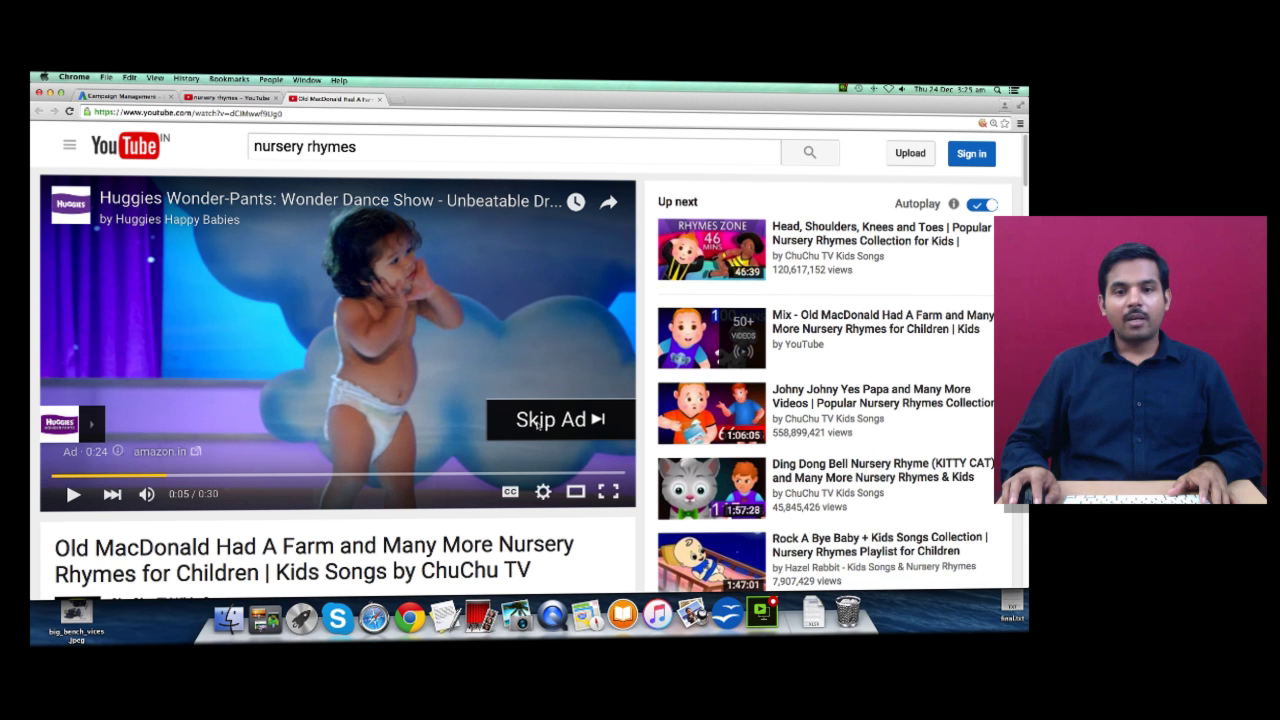
left_click(538, 422)
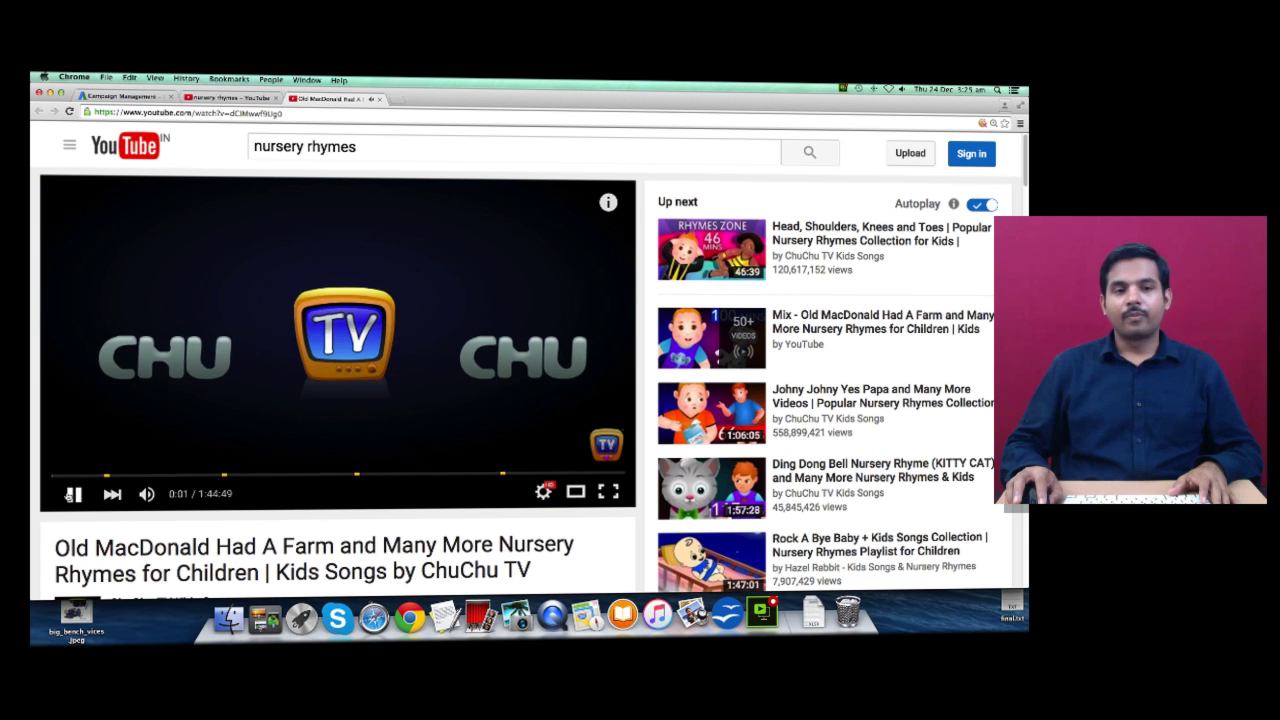
left_click(230, 97)
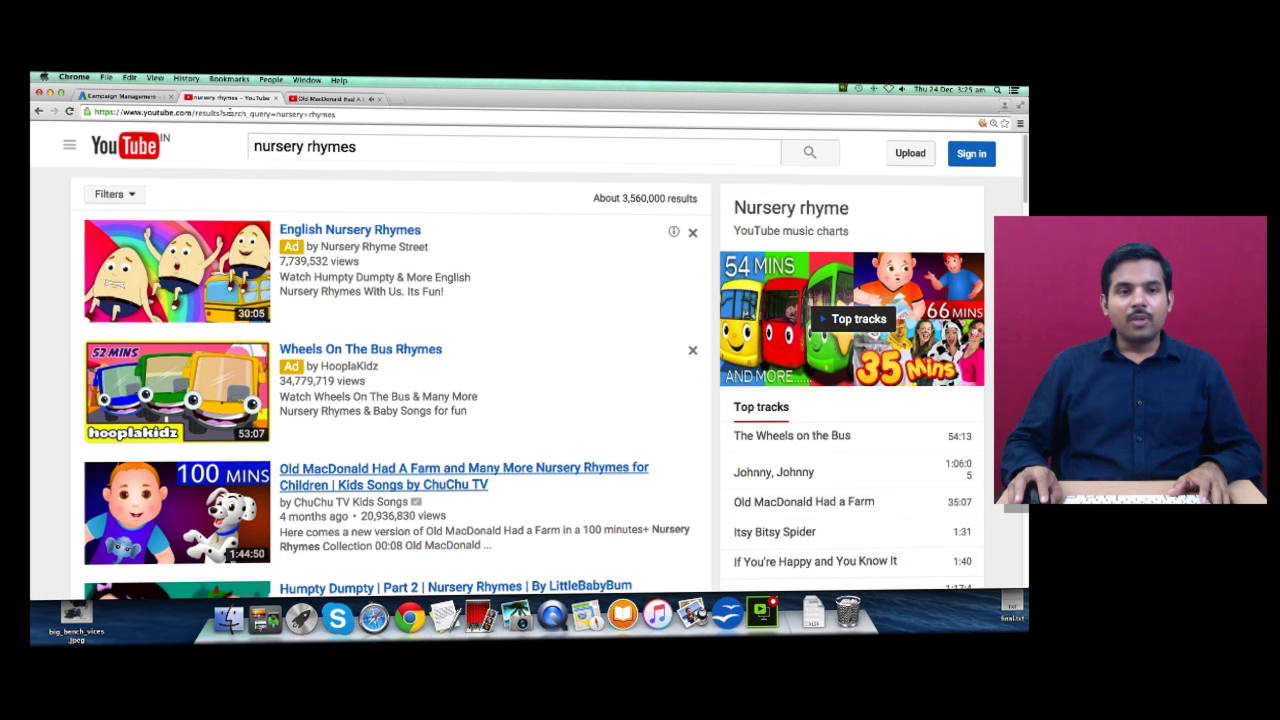
left_click(330, 98)
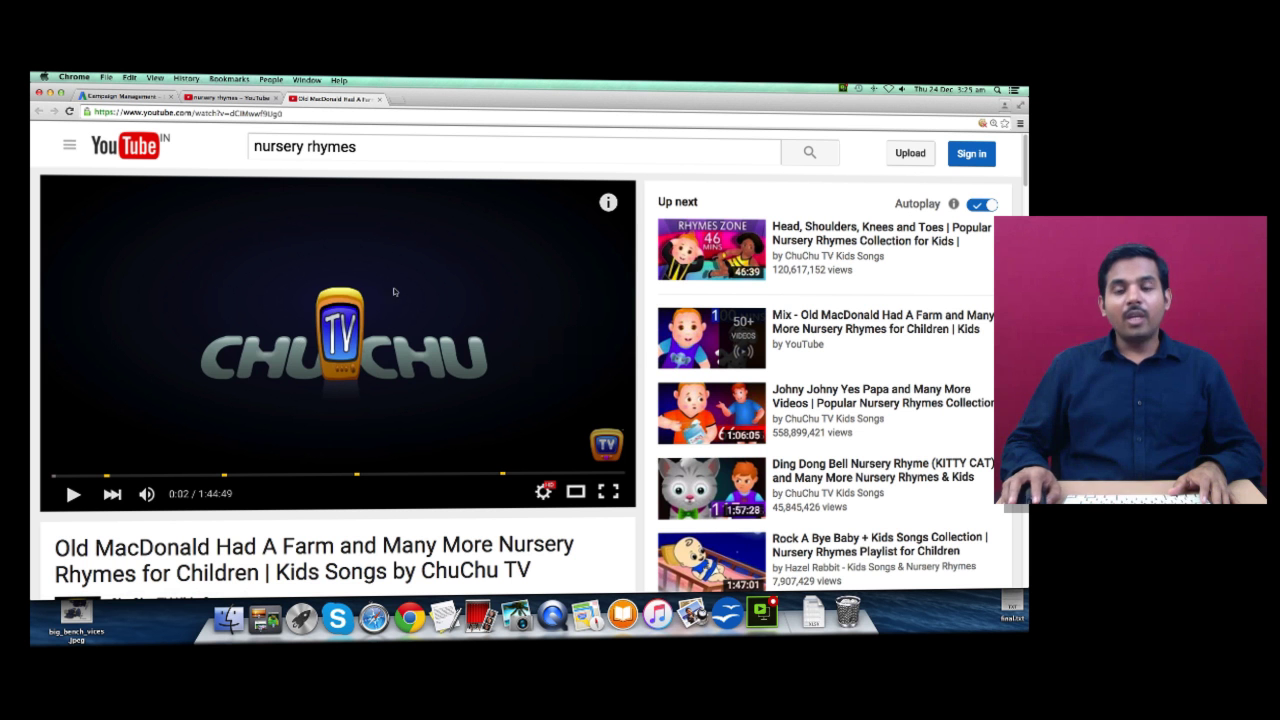
left_click(226, 96)
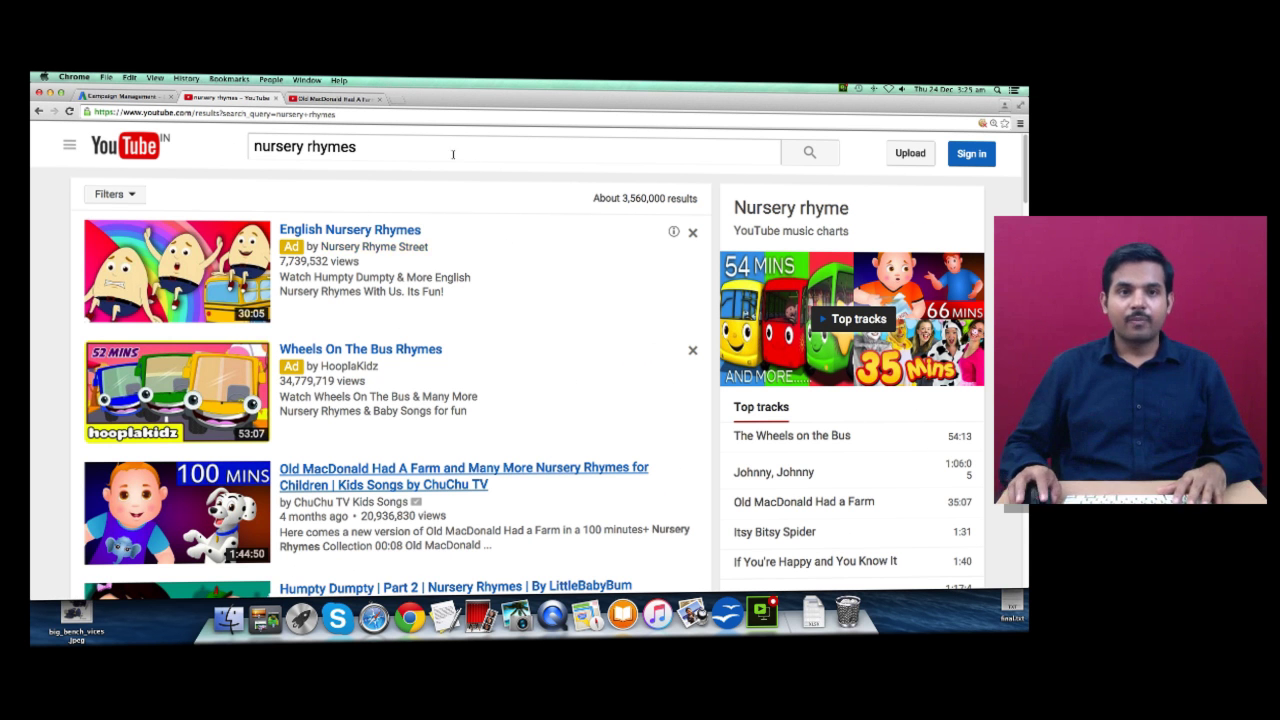
Step: Start a new Video campaign named 'My First Video'
left_click(82, 95)
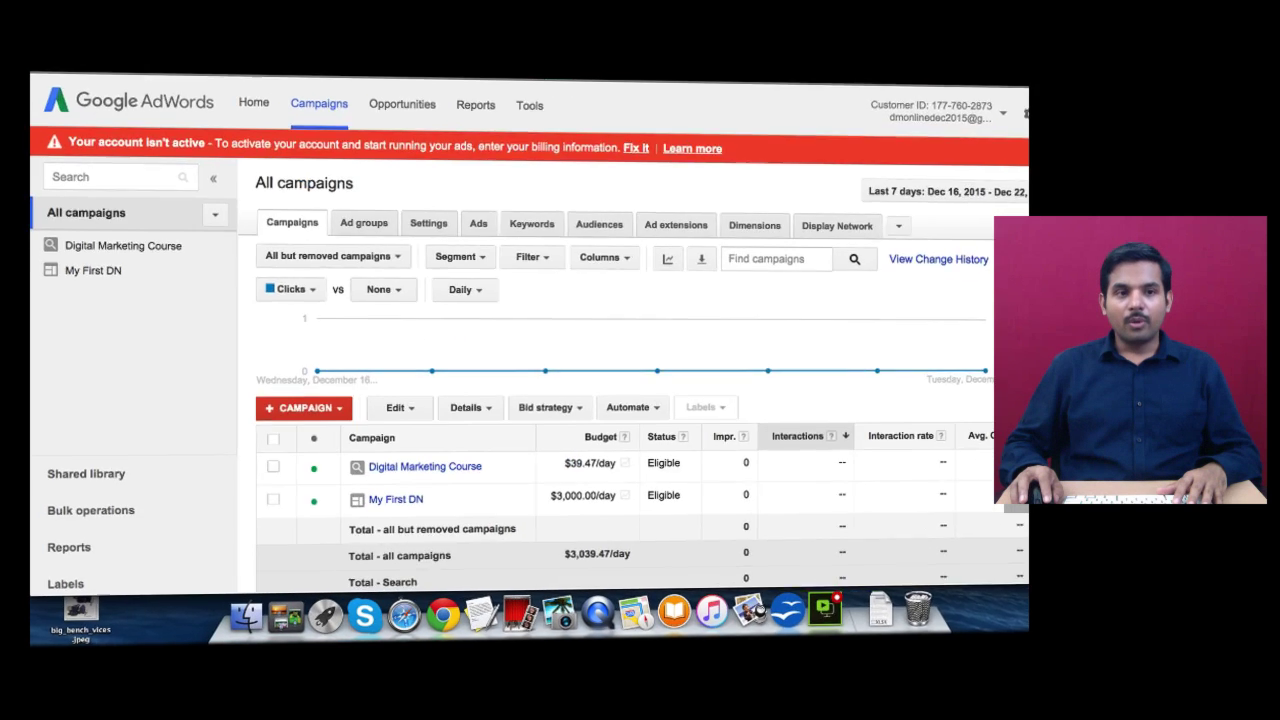
left_click(400, 334)
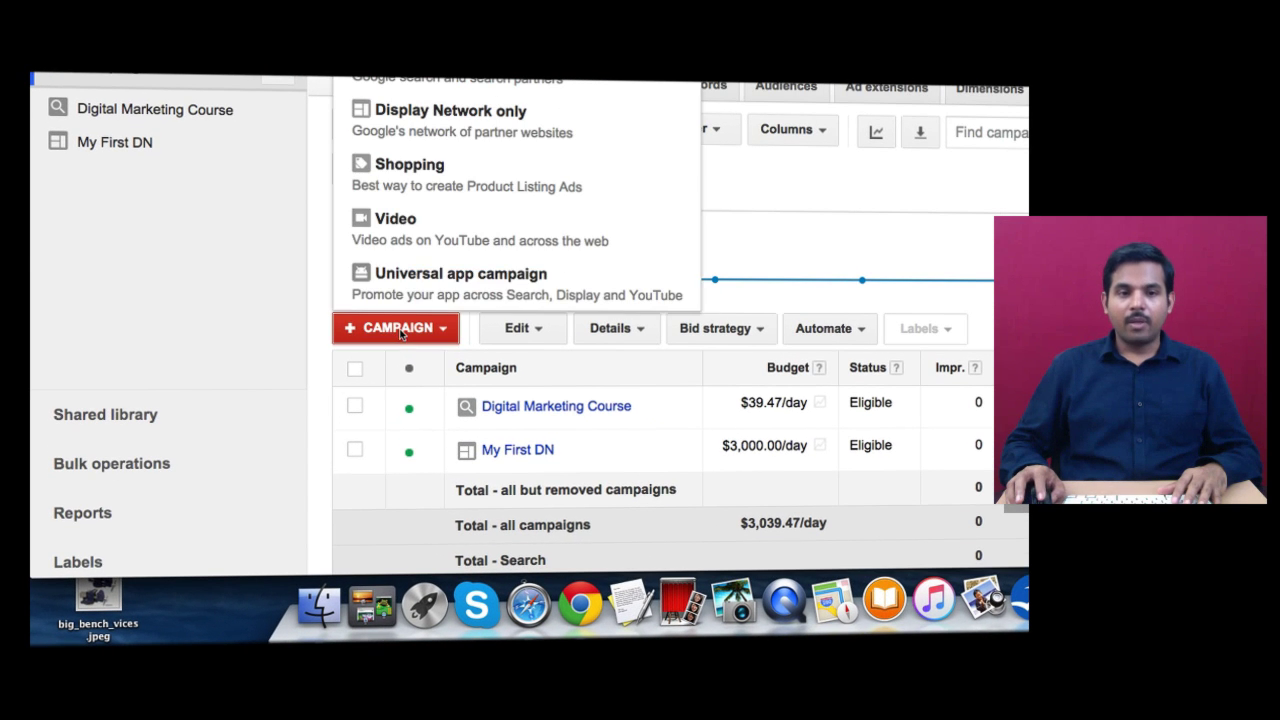
left_click(389, 226)
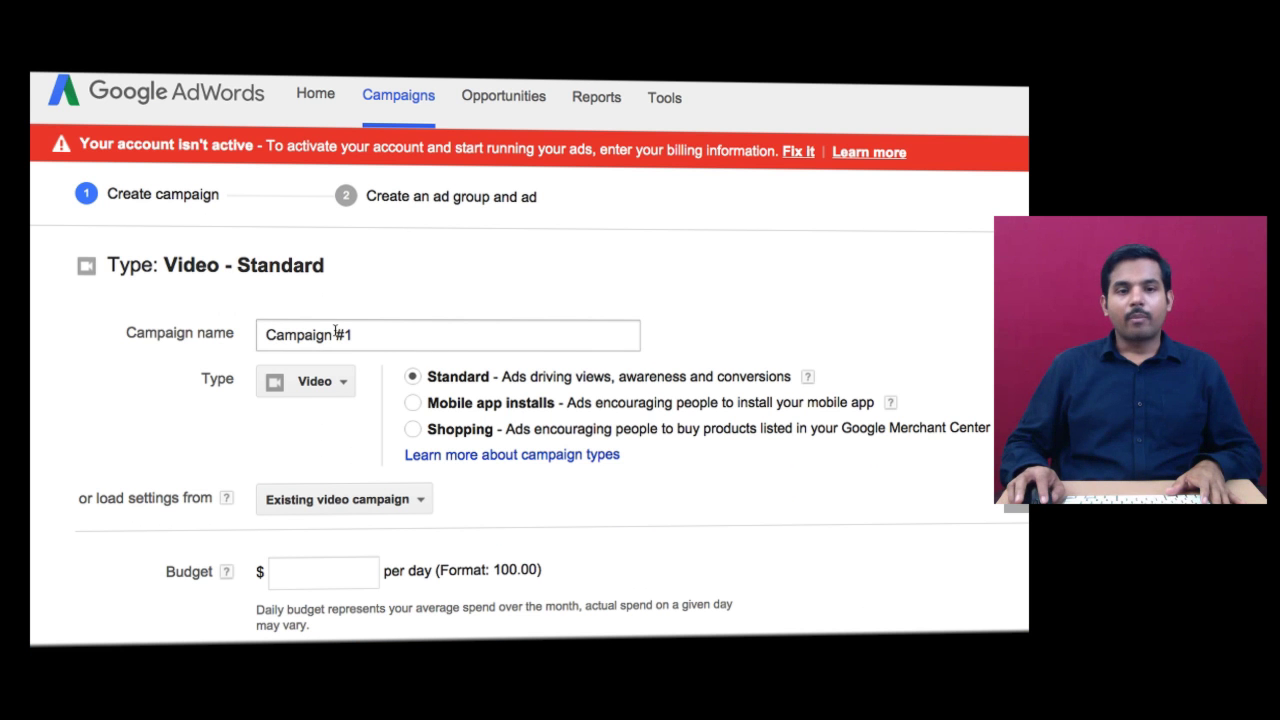
triple_click(281, 333)
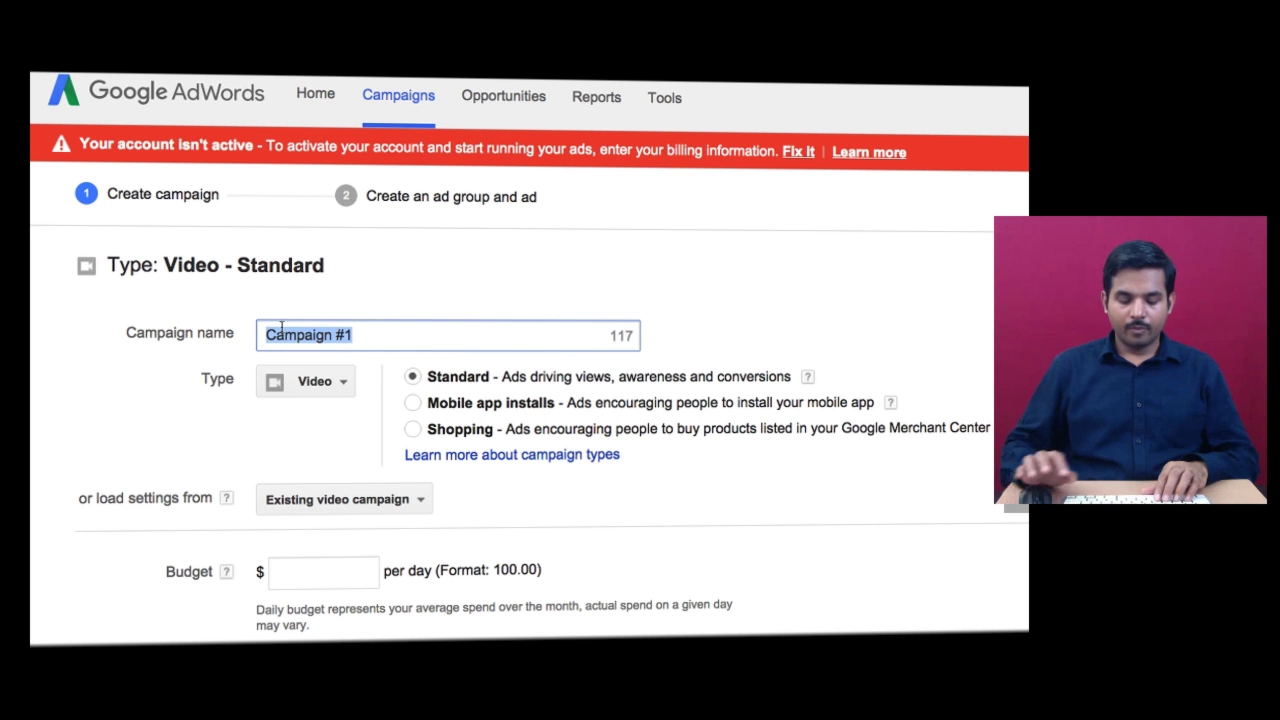
type("M")
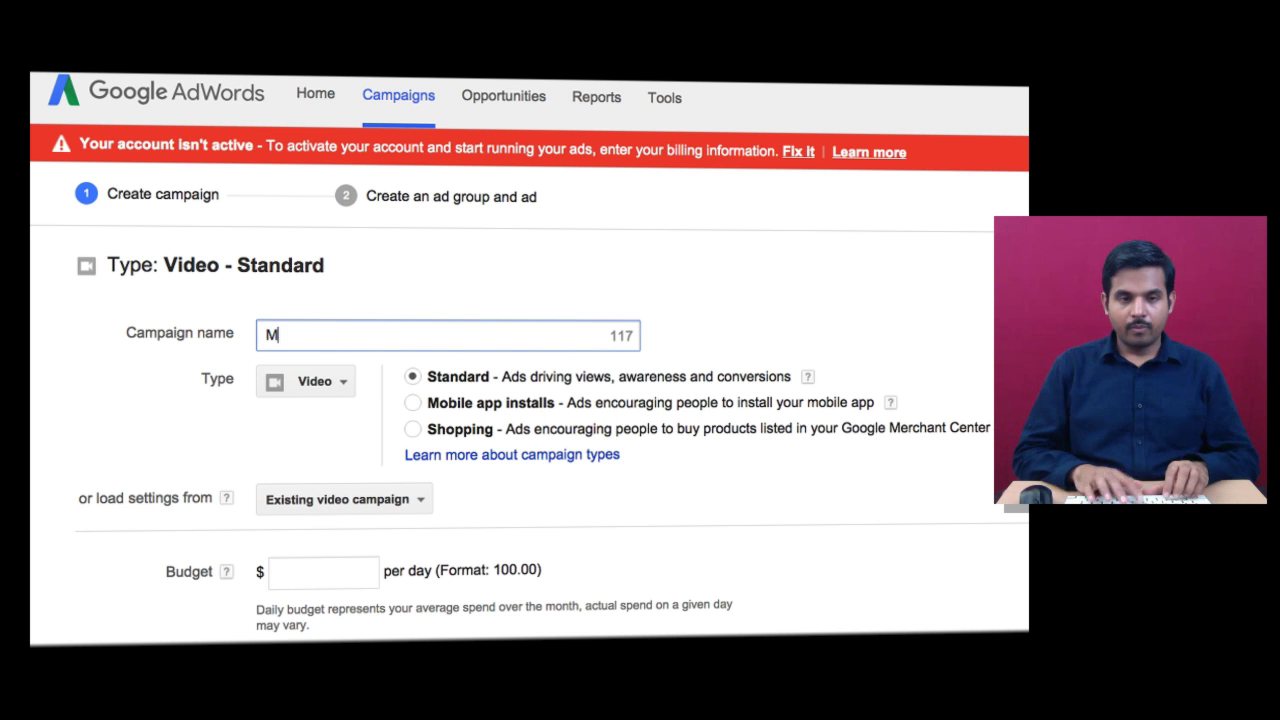
type("y First Video")
Step: Enter a daily budget of $100 for the campaign
scroll(551, 446, "down", 1)
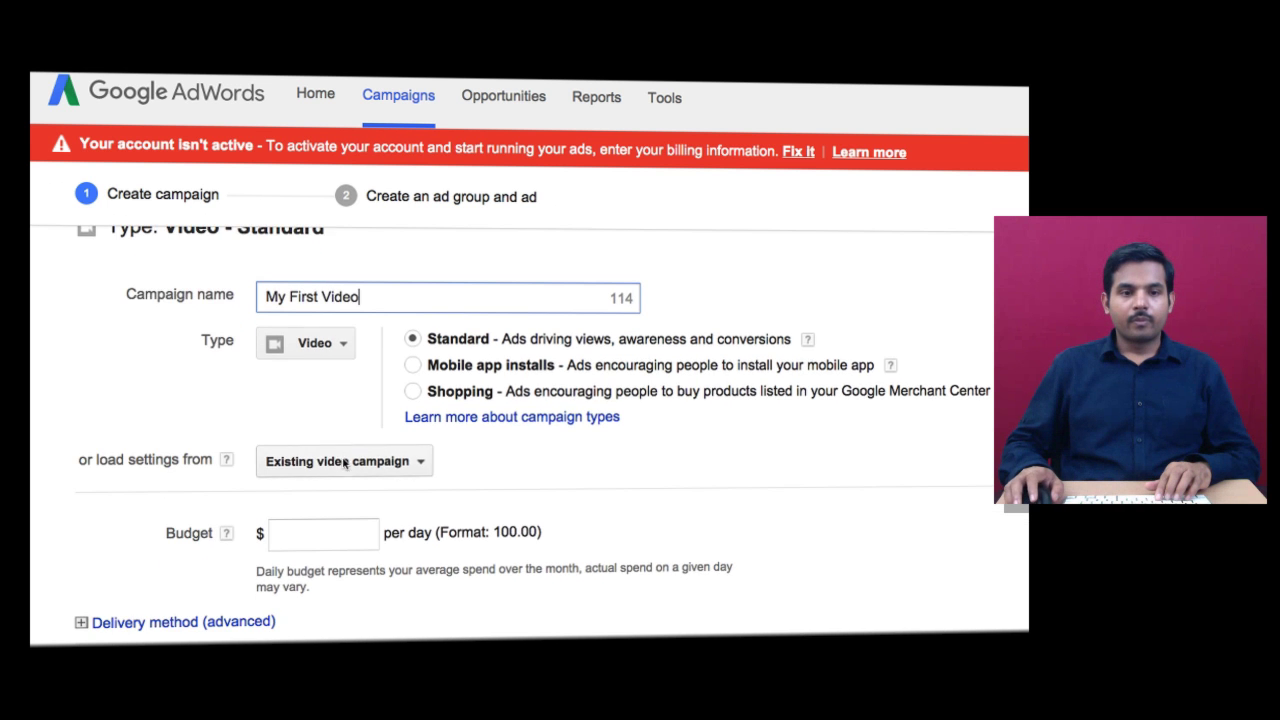
scroll(356, 430, "down", 3)
left_click(302, 409)
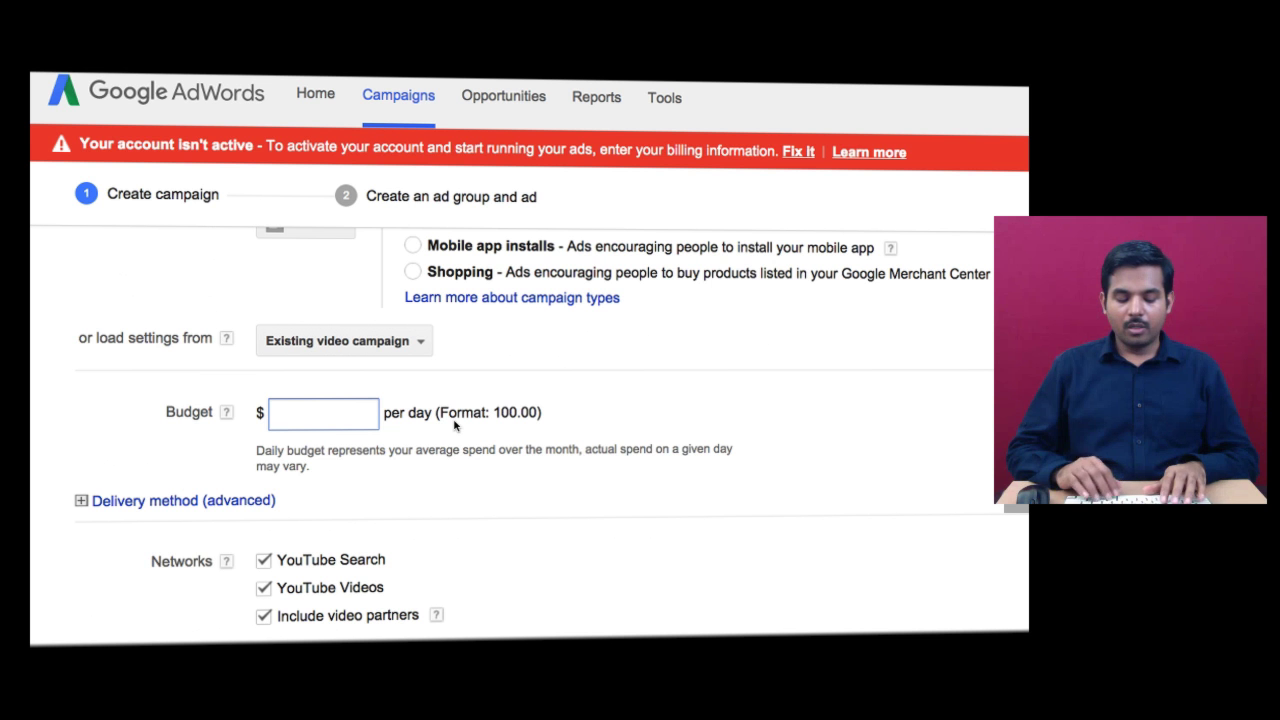
type("100")
scroll(530, 430, "down", 2)
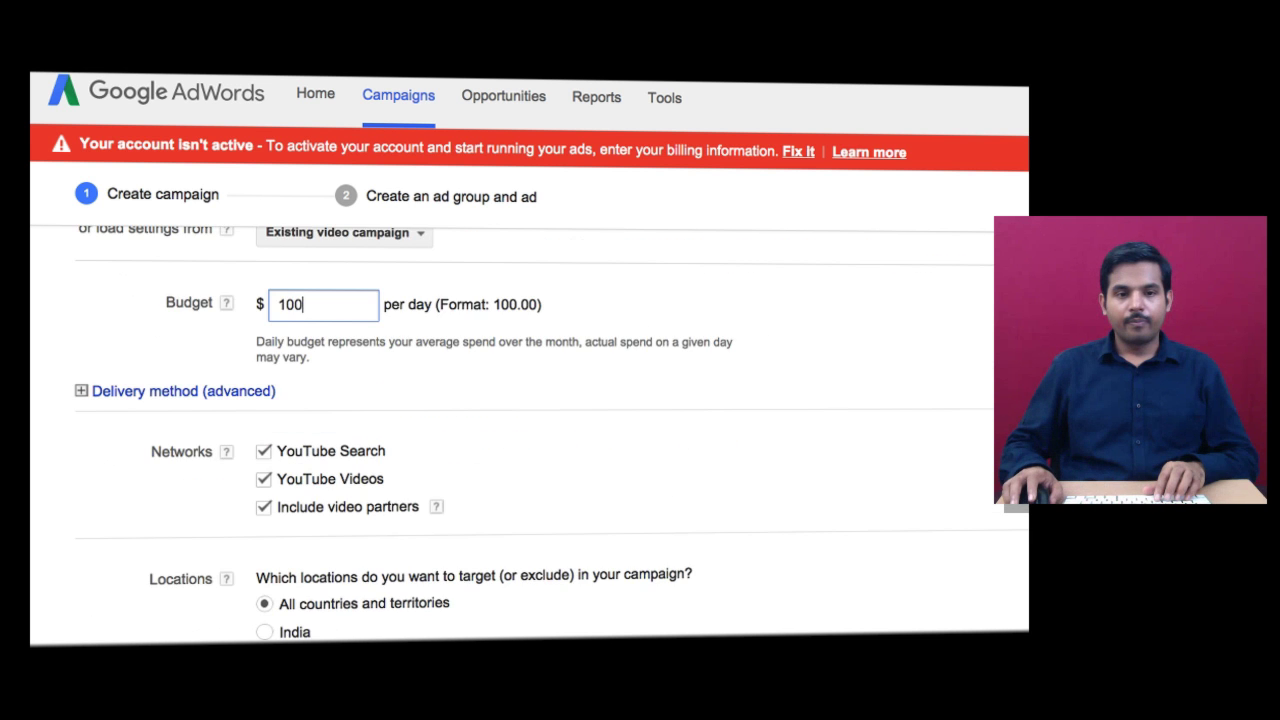
scroll(502, 620, "down", 1)
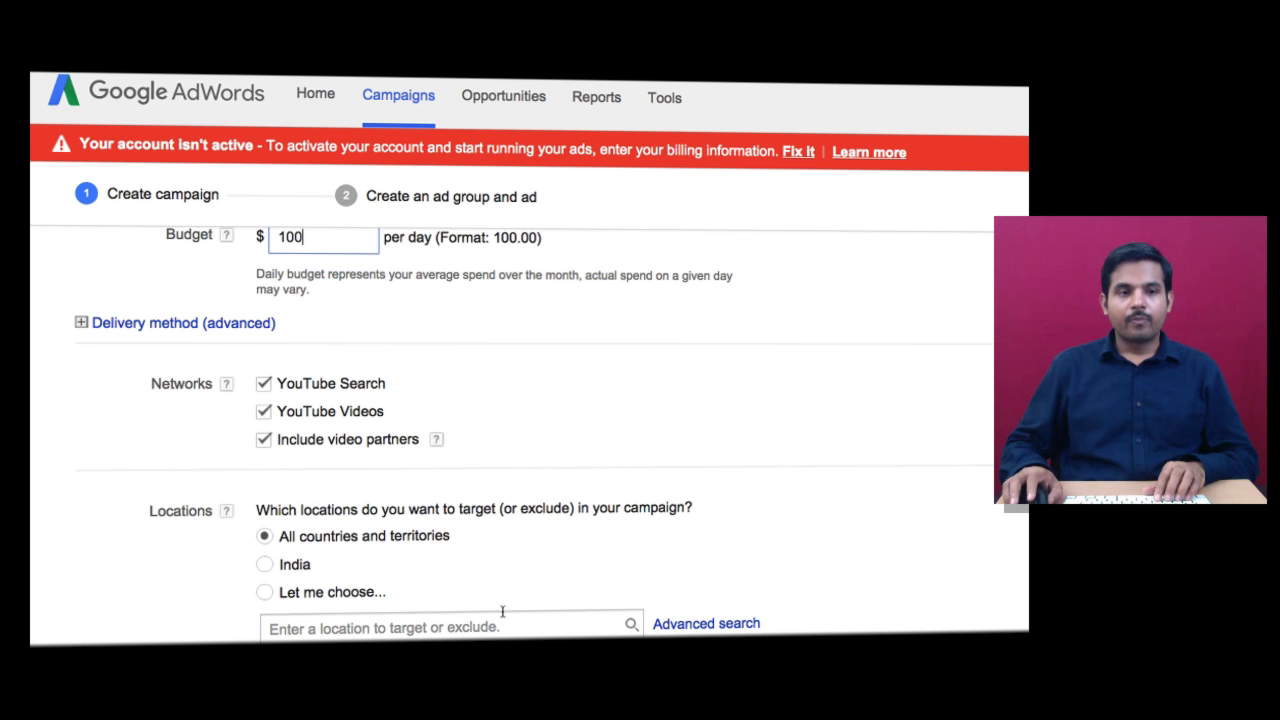
Step: Expand 'Delivery method (advanced)' to show the Standard and Accelerated options
left_click(81, 322)
scroll(491, 336, "down", 1)
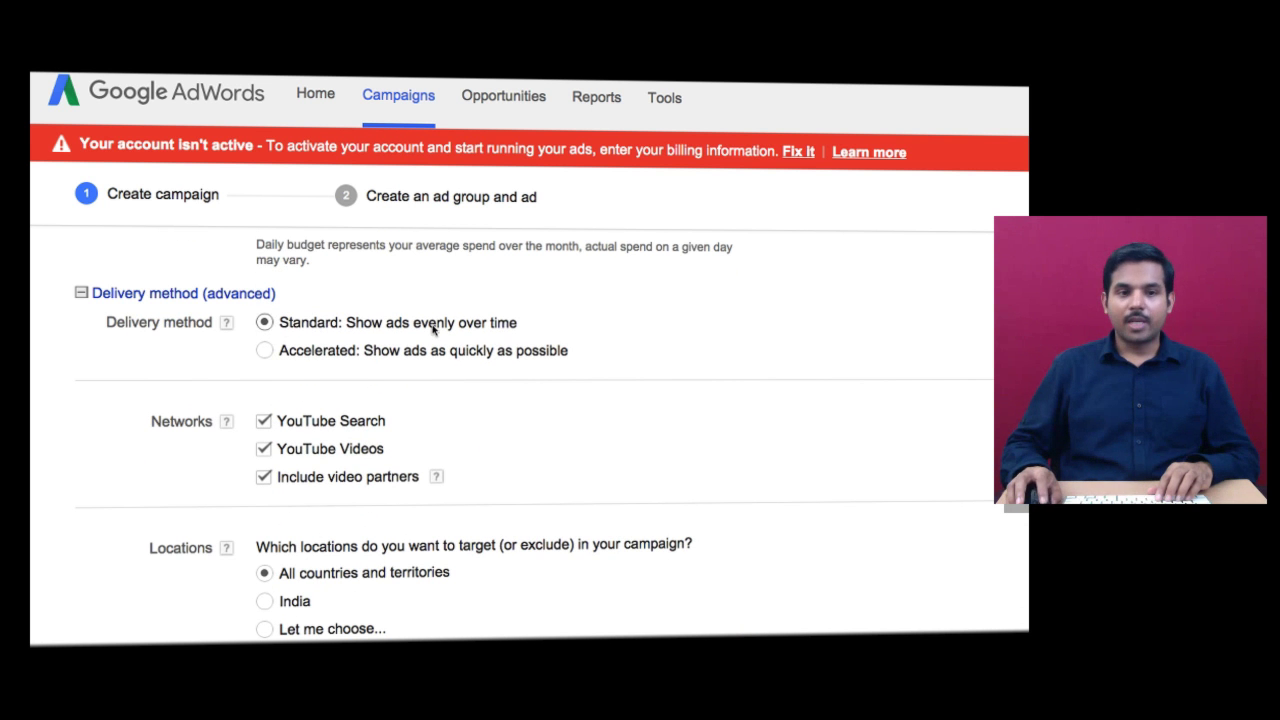
scroll(443, 417, "down", 2)
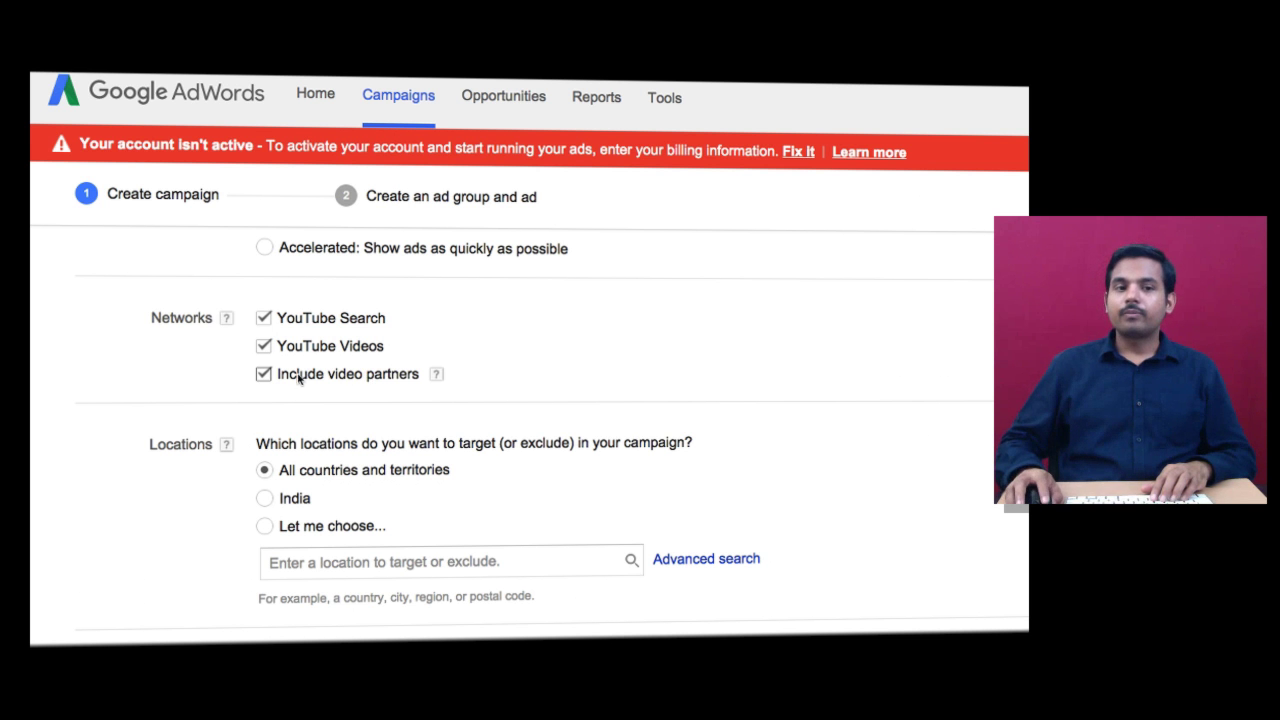
Step: Set the campaign location to India
scroll(278, 405, "down", 2)
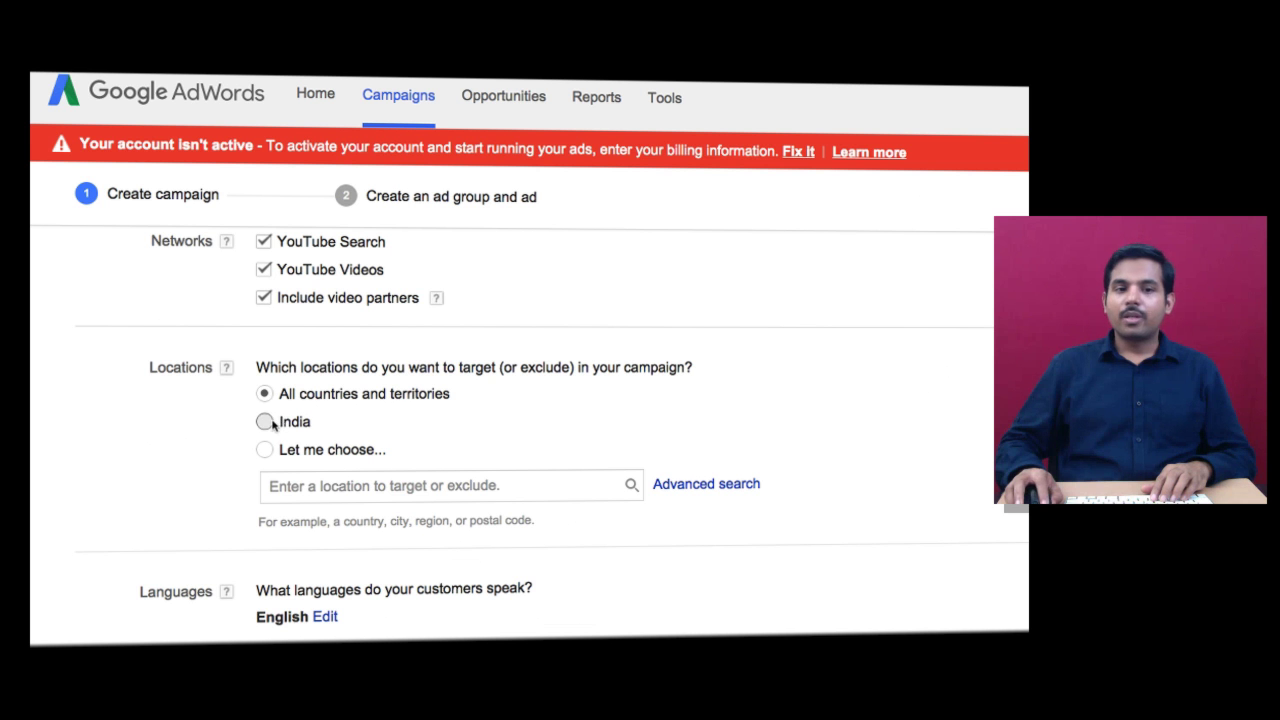
left_click(265, 422)
scroll(298, 524, "down", 2)
scroll(300, 519, "down", 2)
Step: Expand the advanced mobile and tablet targeting options
scroll(285, 500, "down", 2)
scroll(290, 396, "down", 1)
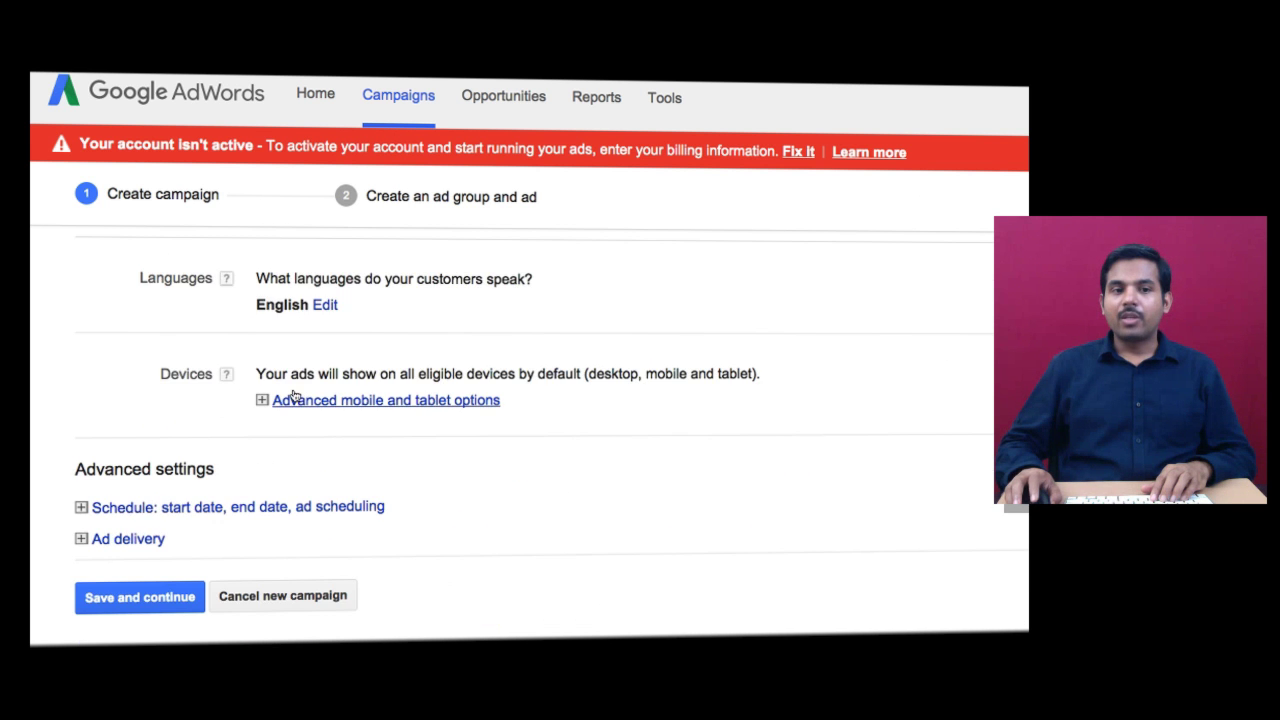
scroll(280, 410, "down", 1)
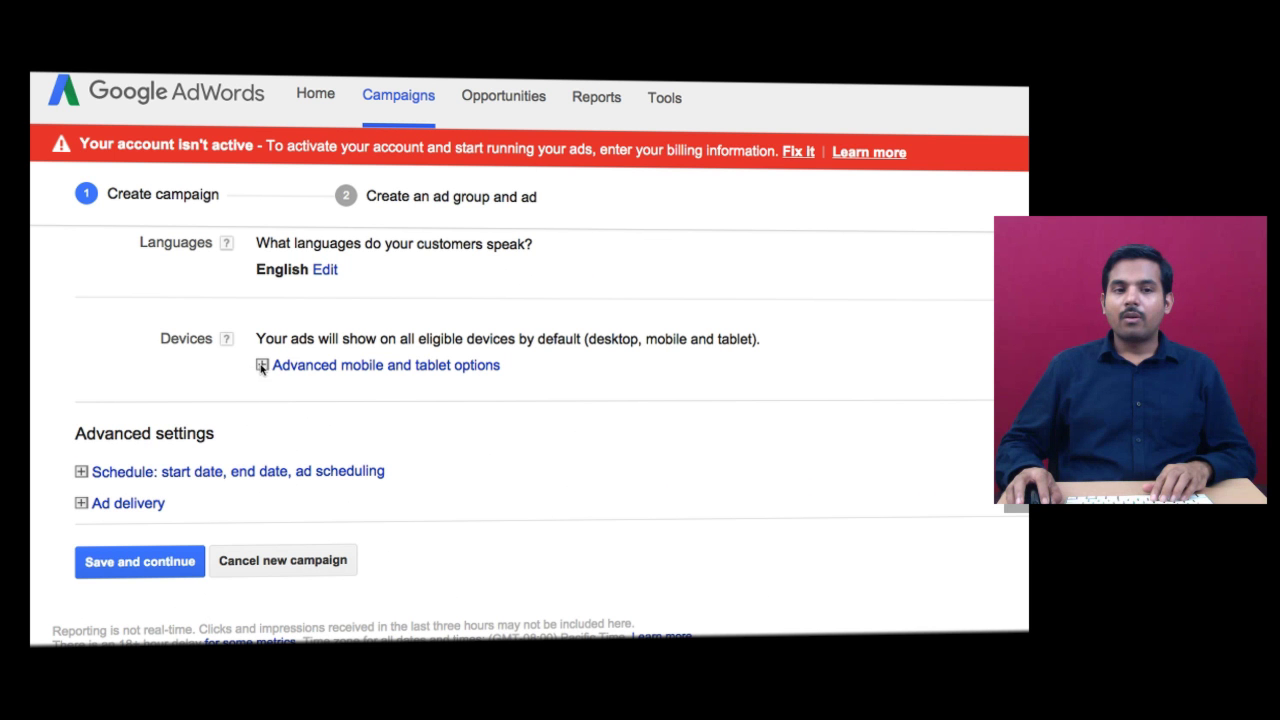
left_click(261, 365)
scroll(380, 375, "down", 1)
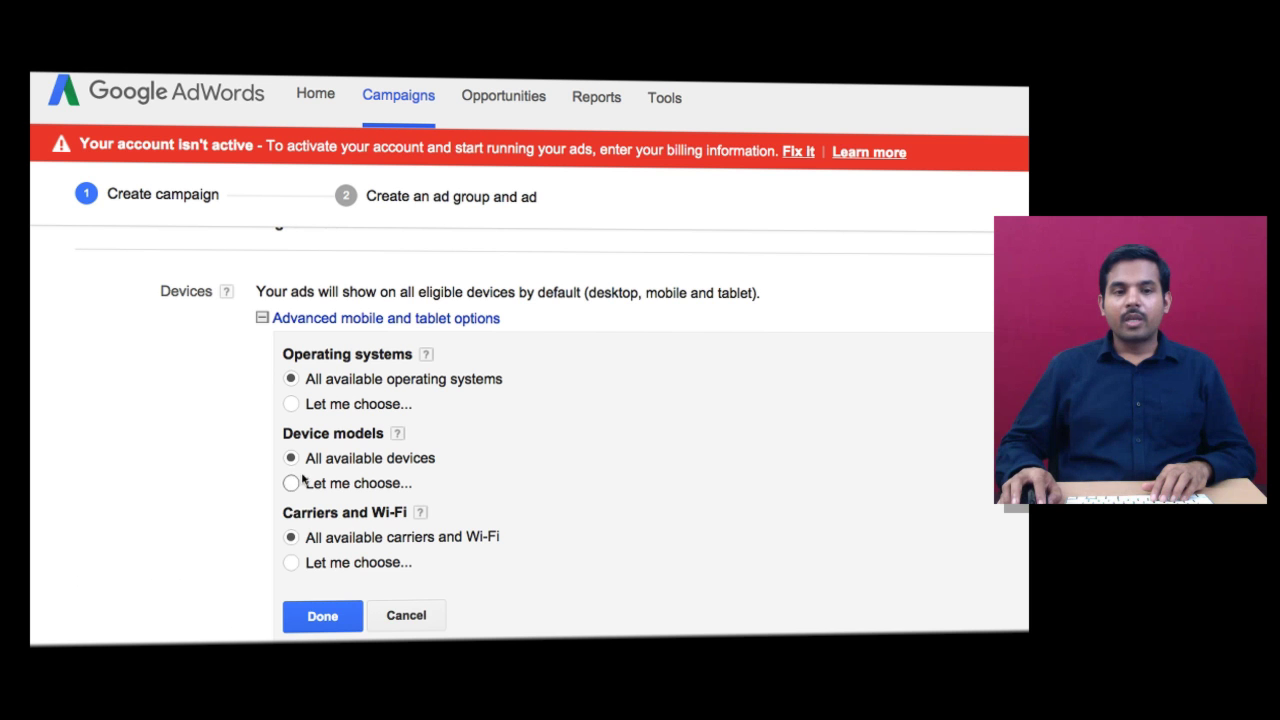
Step: Try targeting iPad Air and iPad Air 2 devices, then discard the device changes
left_click(291, 483)
scroll(474, 454, "down", 3)
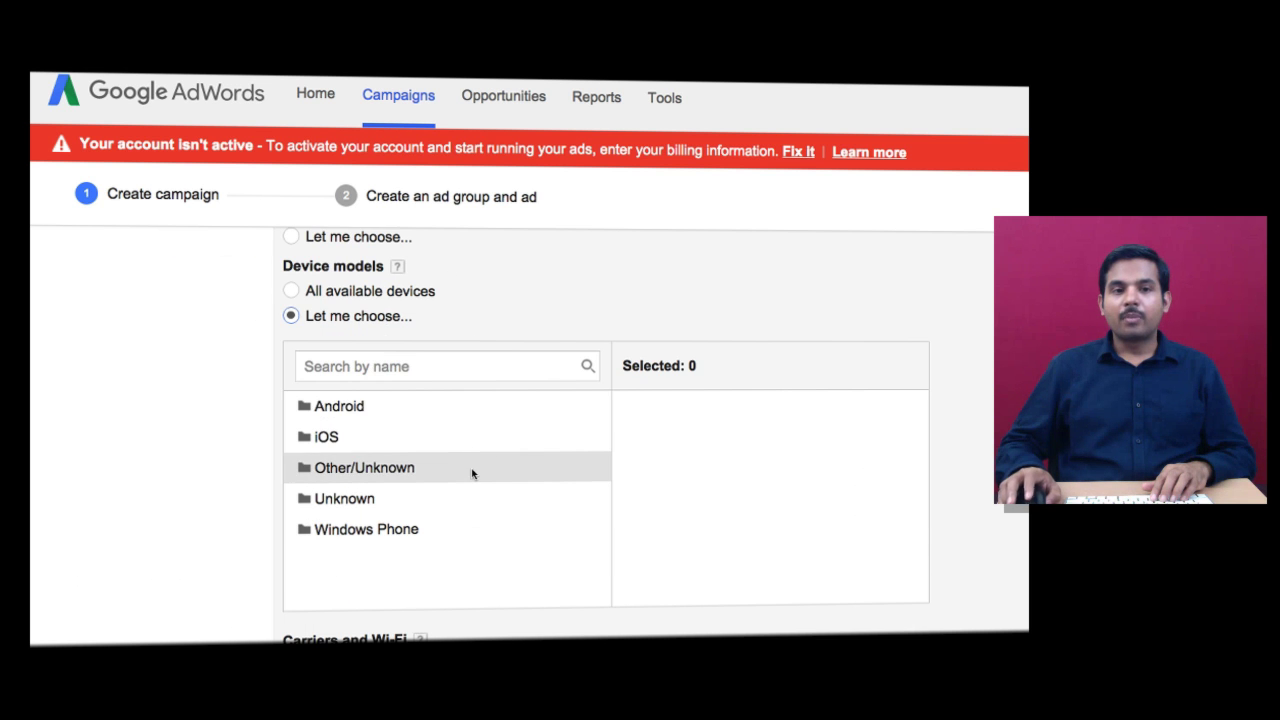
left_click(333, 437)
scroll(378, 434, "down", 1)
left_click(383, 402)
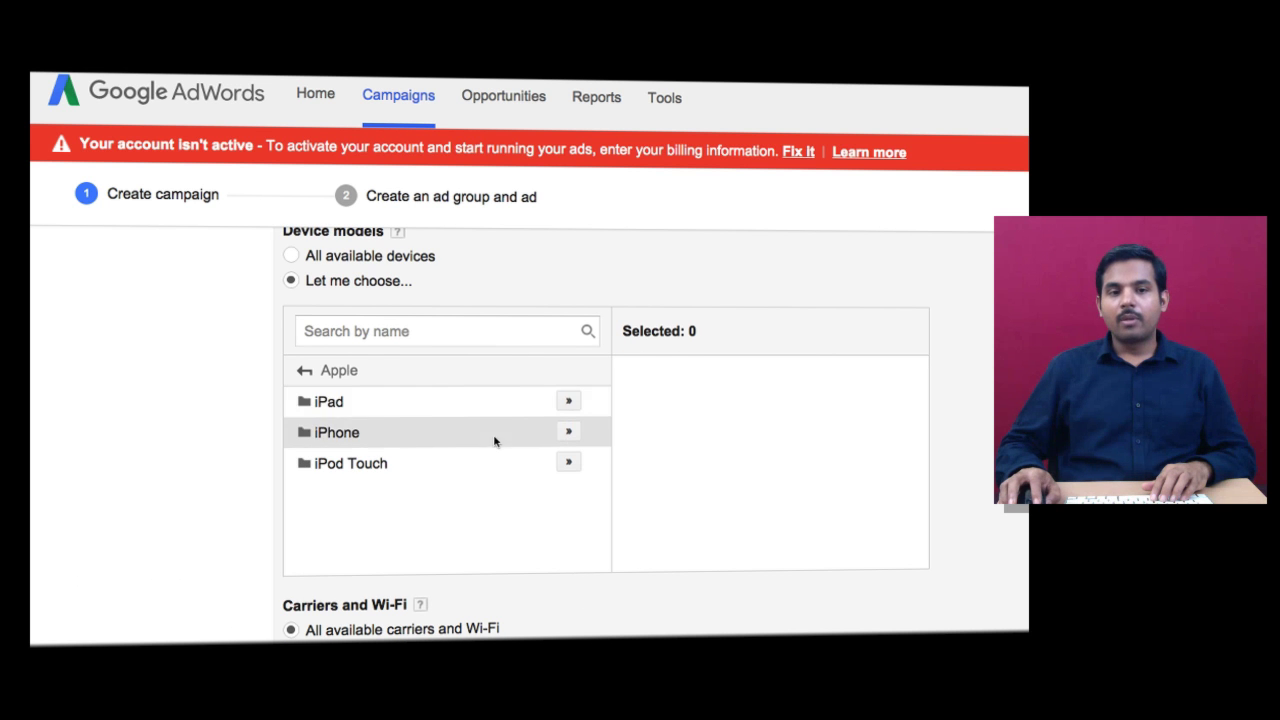
left_click(391, 403)
left_click(568, 401)
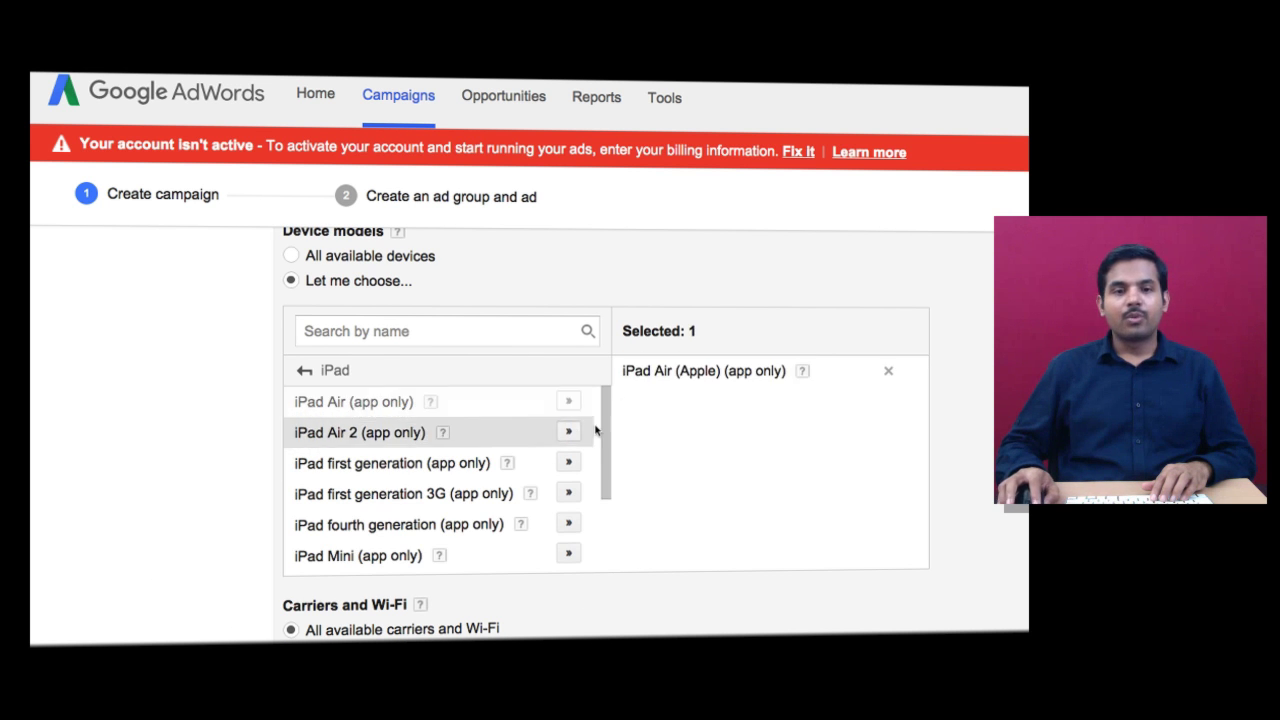
left_click(568, 431)
scroll(912, 402, "down", 3)
left_click(888, 294)
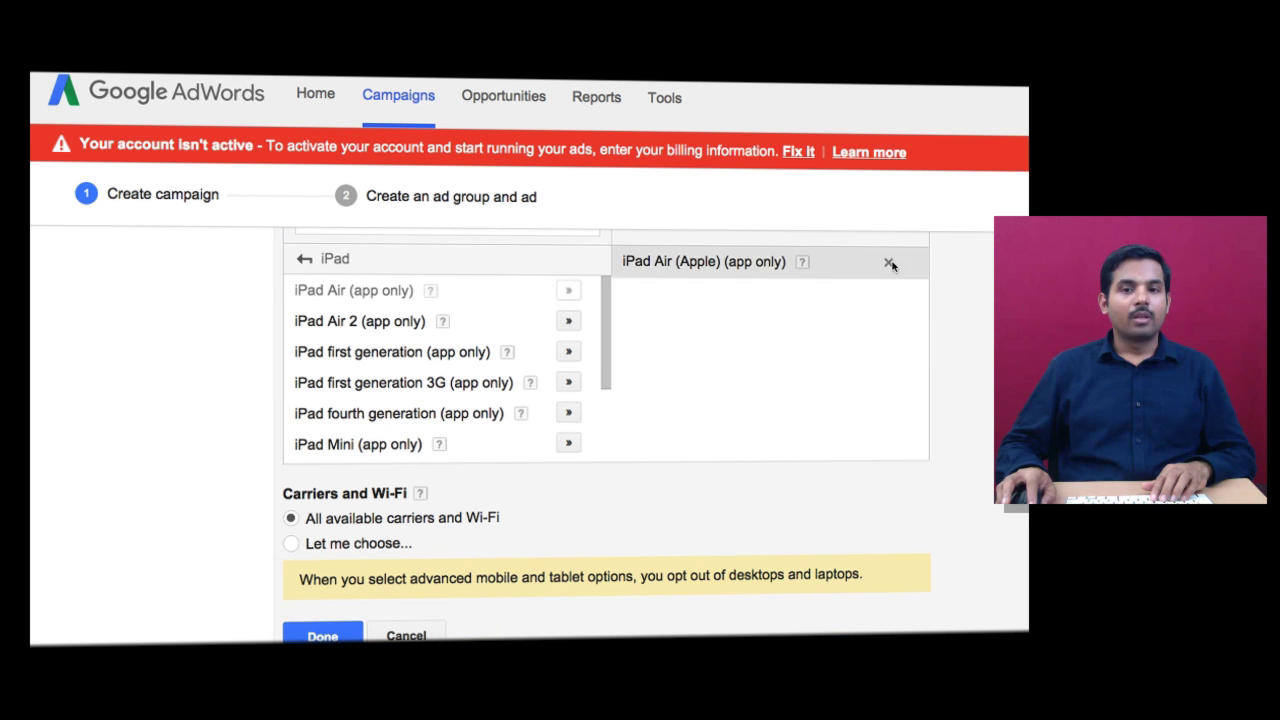
left_click(888, 262)
scroll(969, 308, "down", 1)
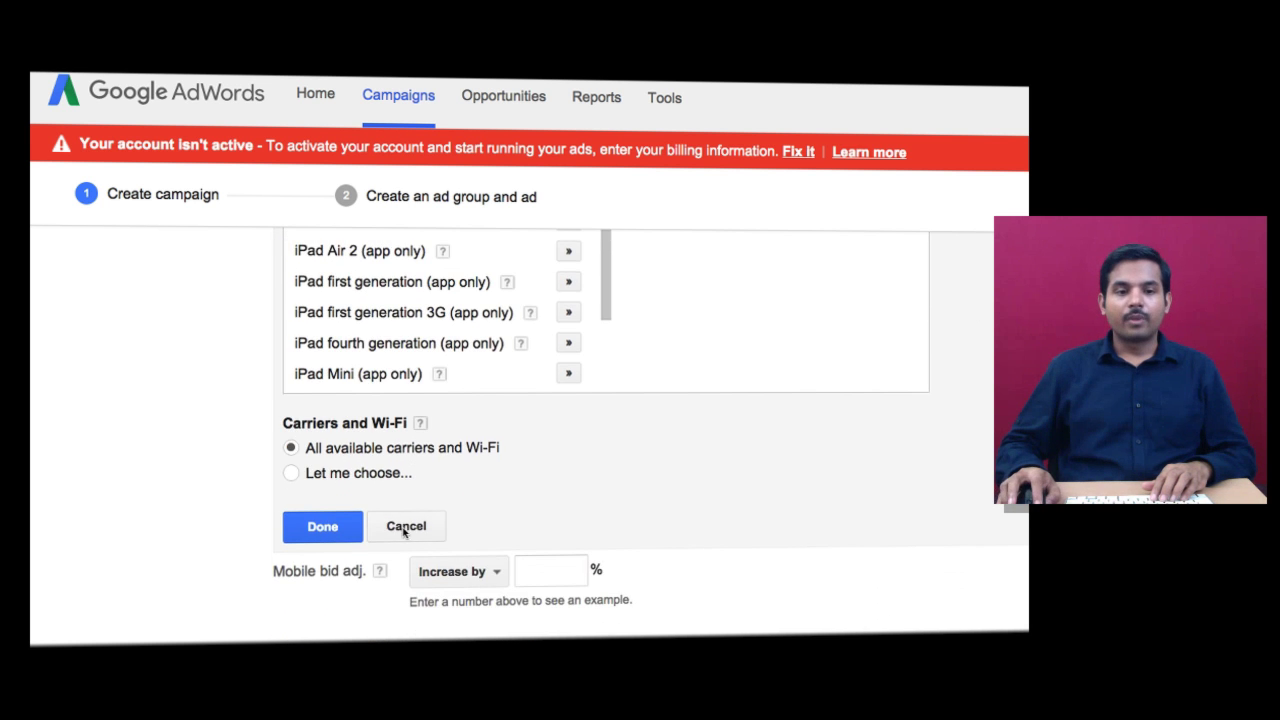
left_click(406, 527)
scroll(578, 518, "up", 3)
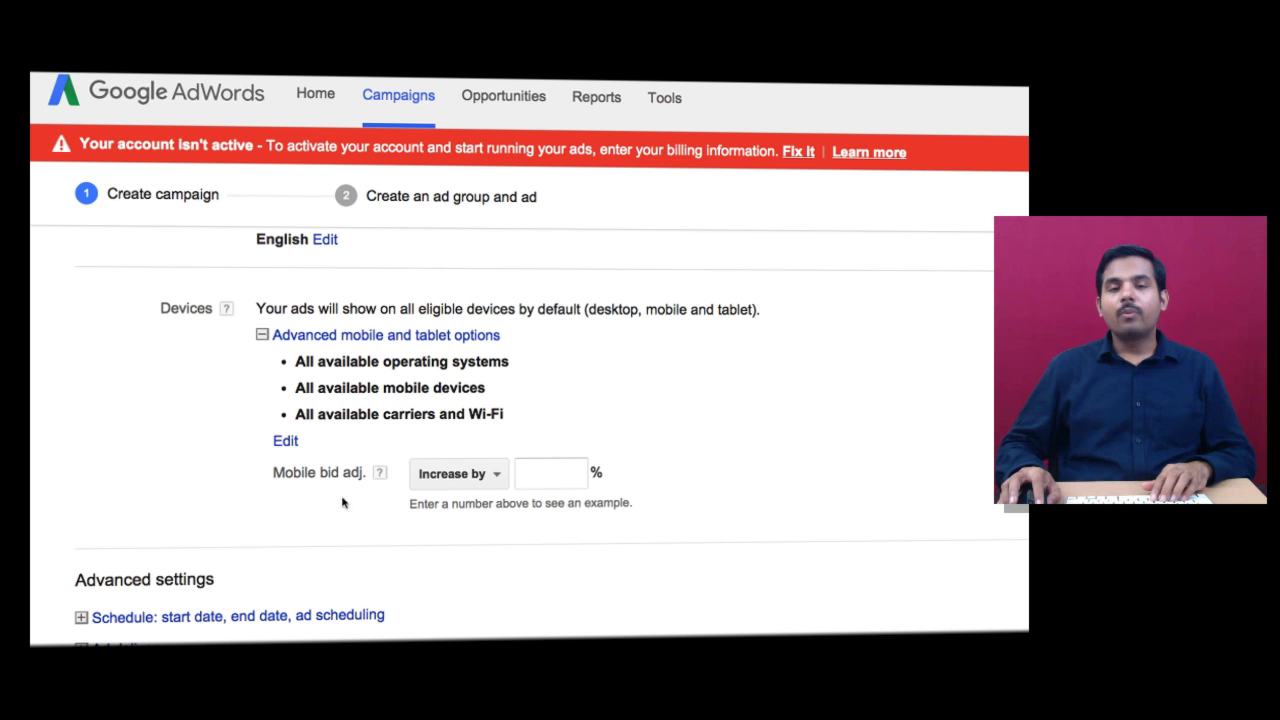
Step: Leave the mobile bid adjustment on 'Increase by' with no percentage
left_click(514, 469)
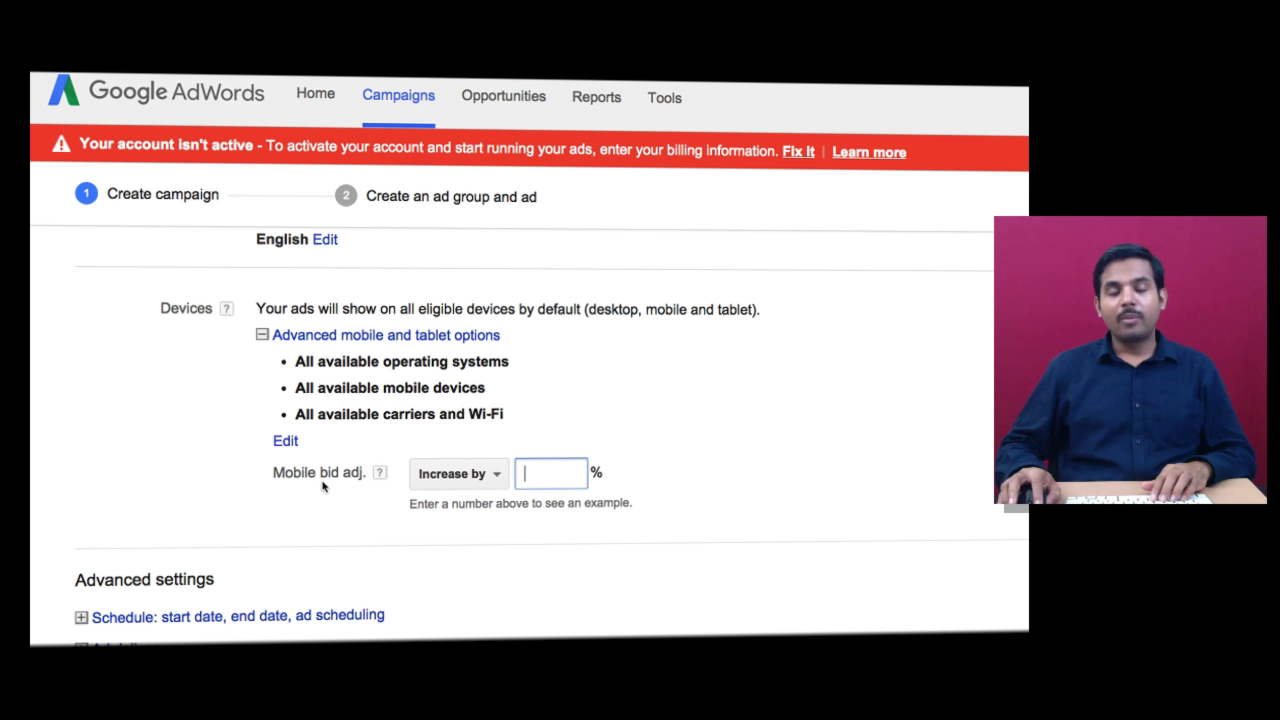
left_click(488, 478)
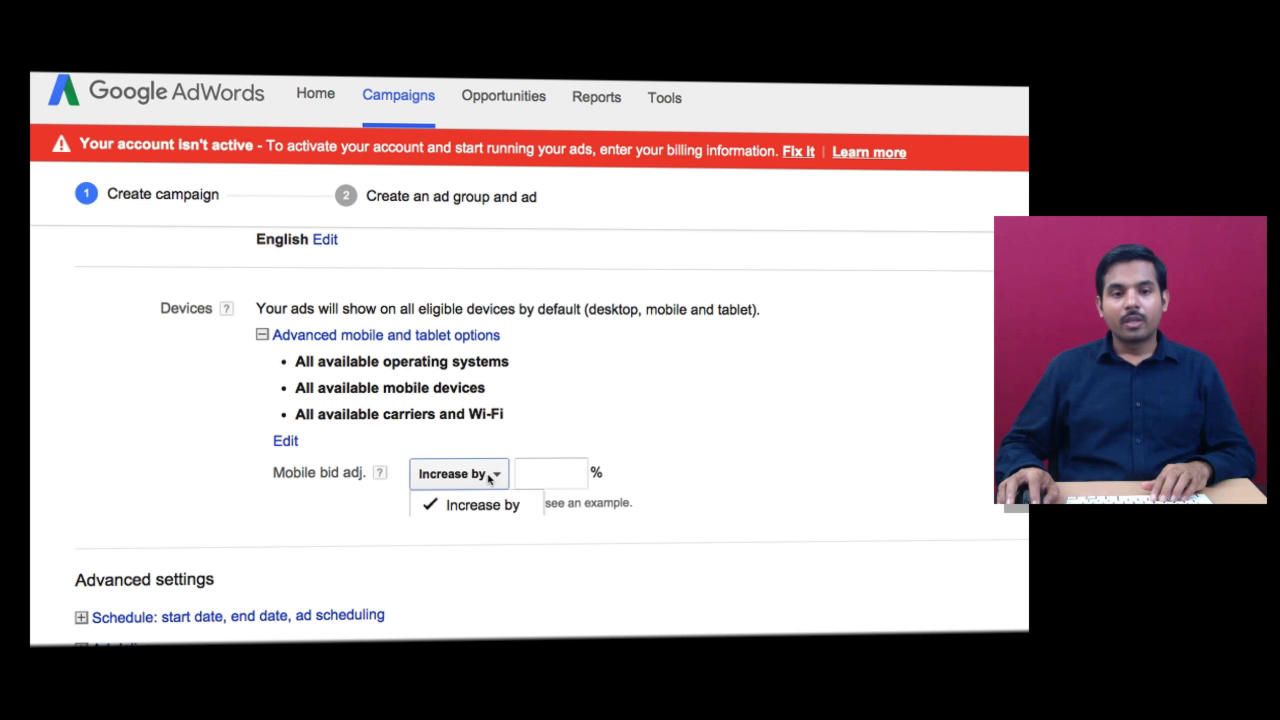
left_click(785, 500)
left_click(488, 475)
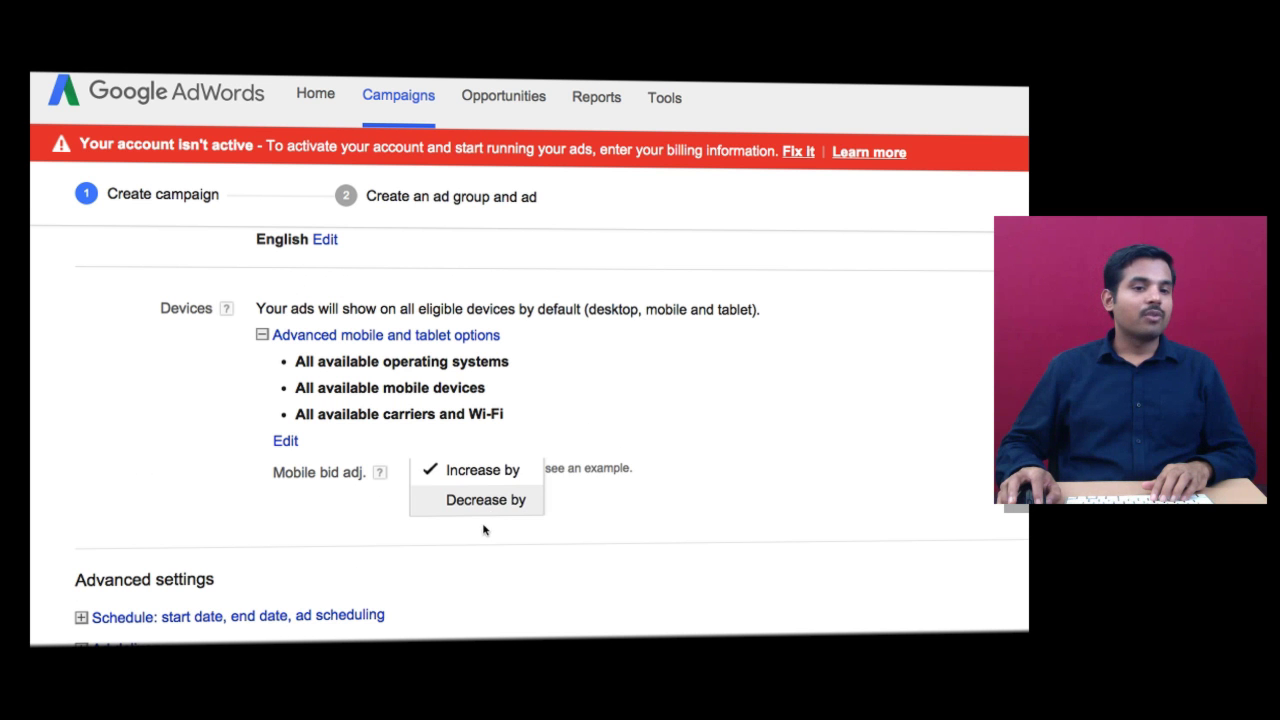
left_click(705, 502)
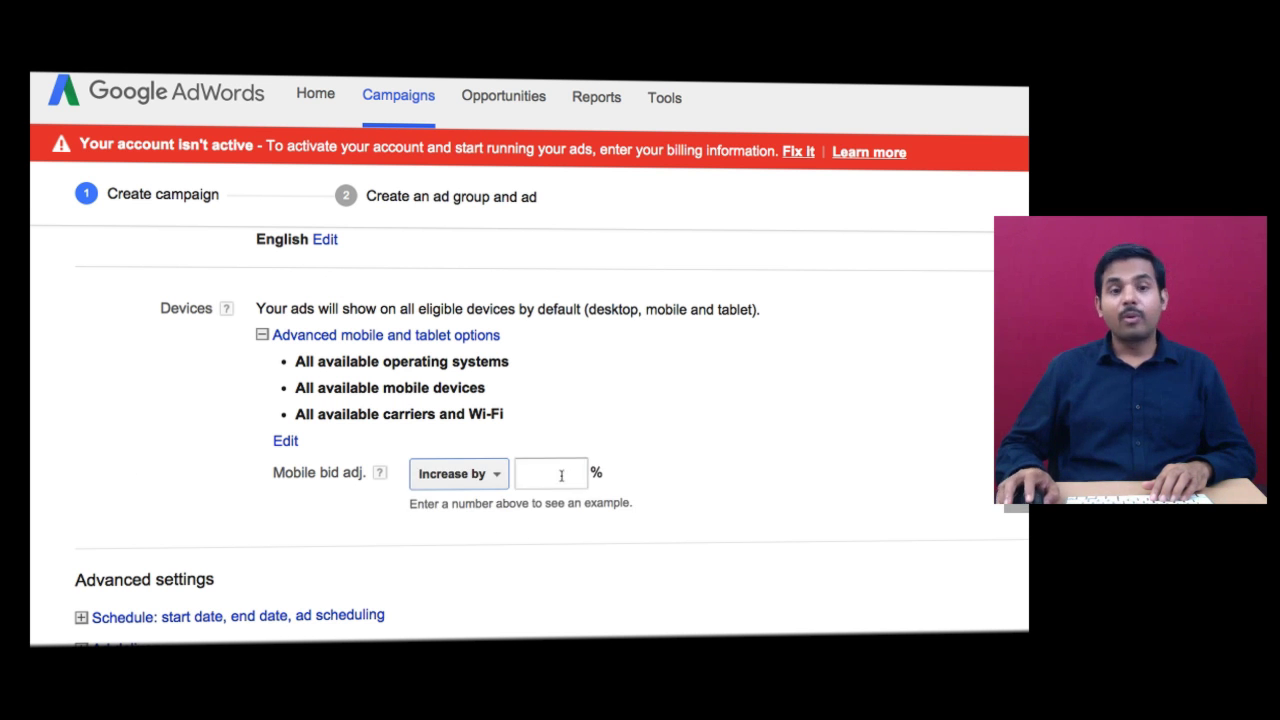
scroll(561, 478, "down", 3)
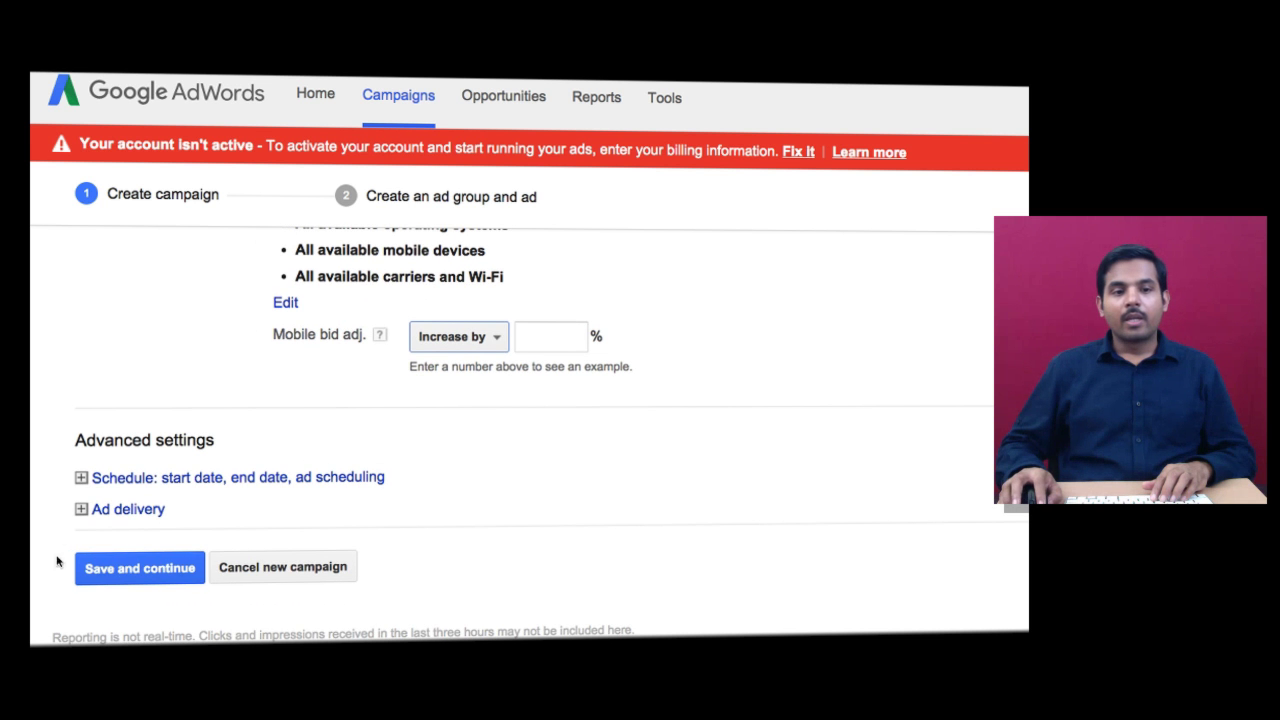
left_click(81, 510)
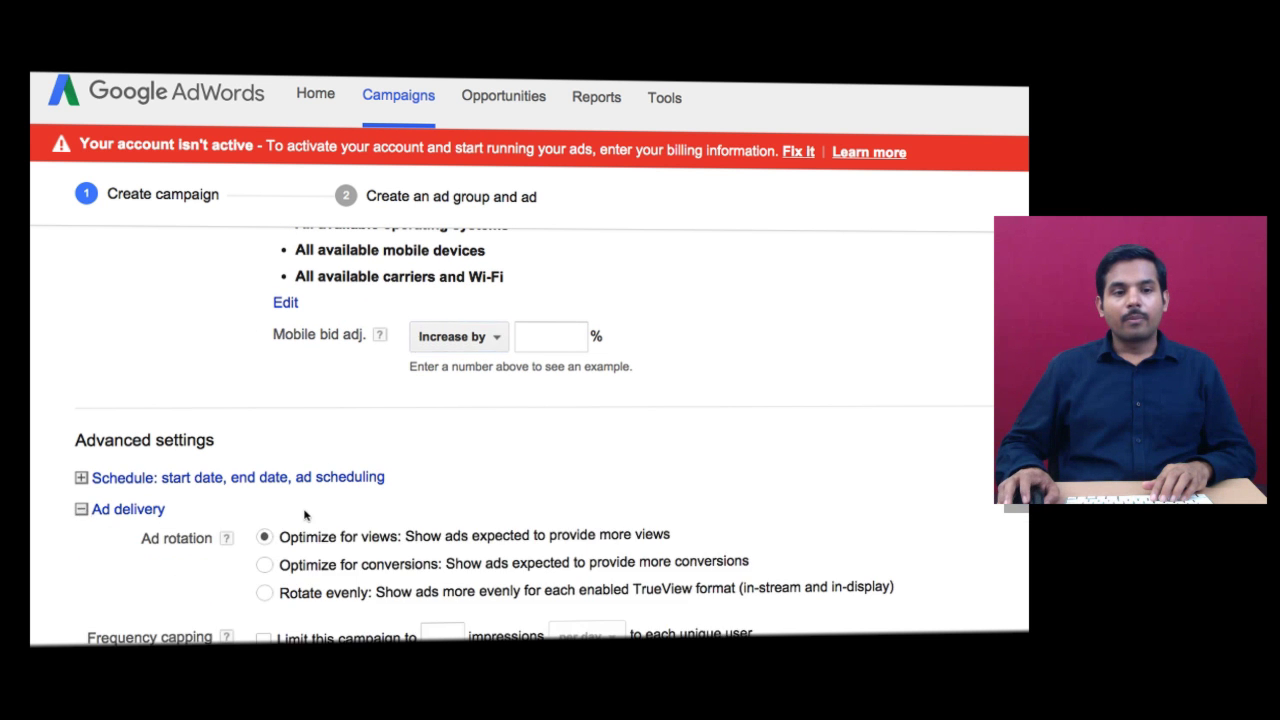
scroll(306, 514, "down", 3)
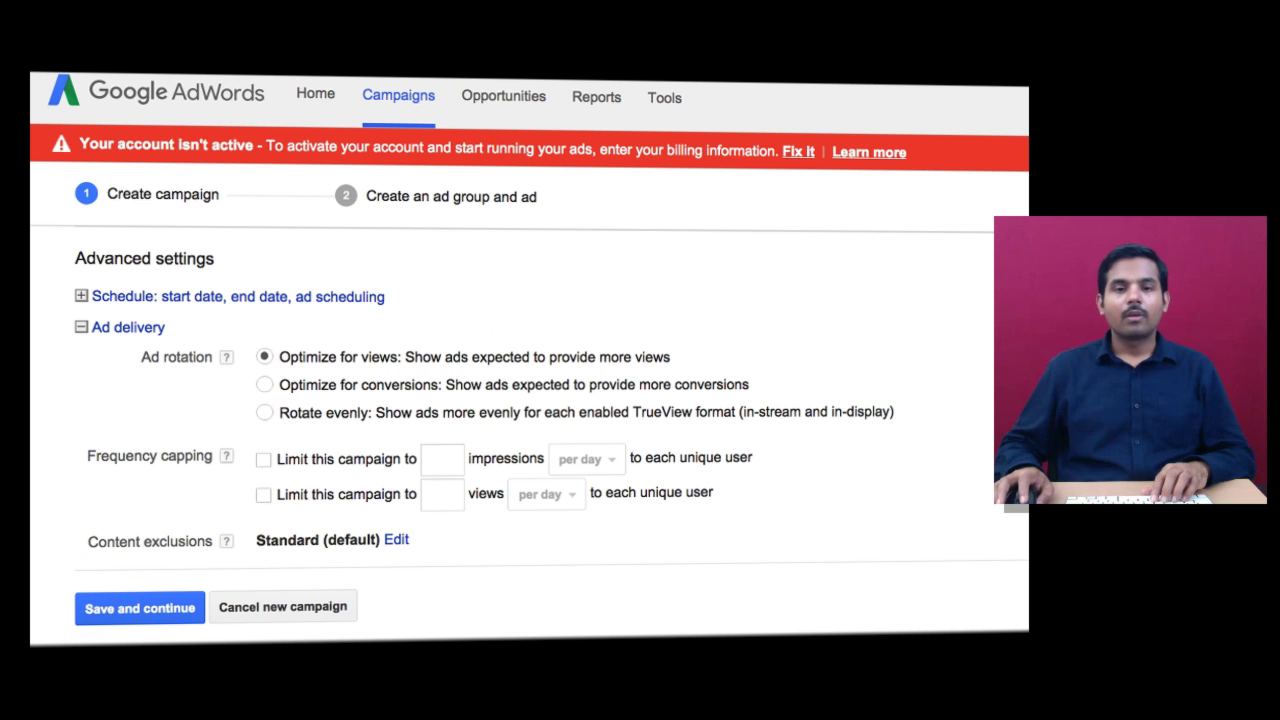
left_click(263, 459)
left_click(615, 458)
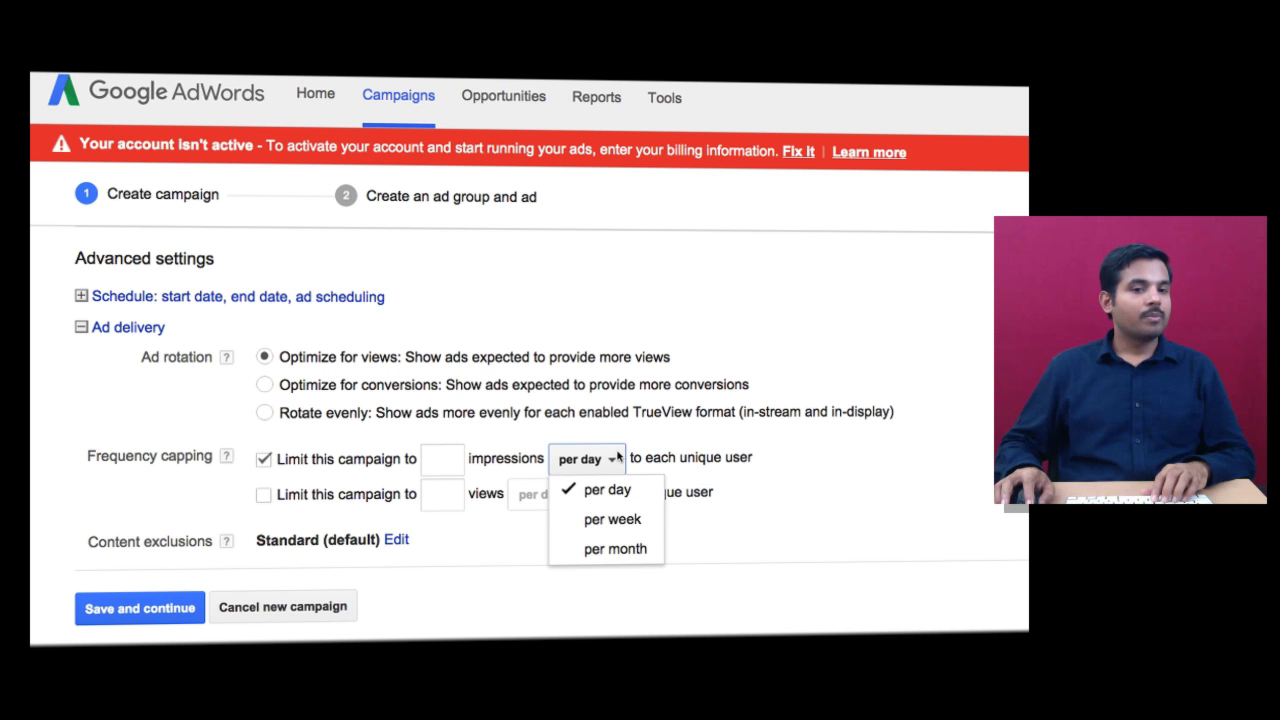
left_click(770, 485)
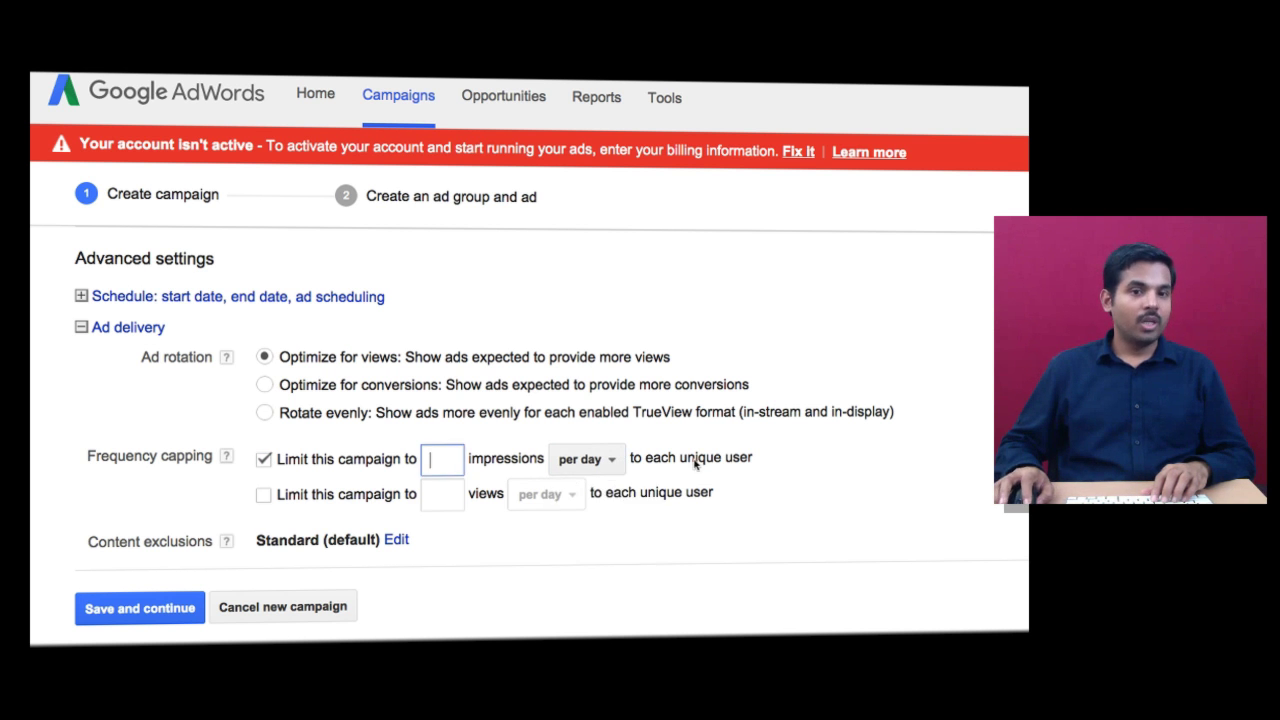
left_click(263, 494)
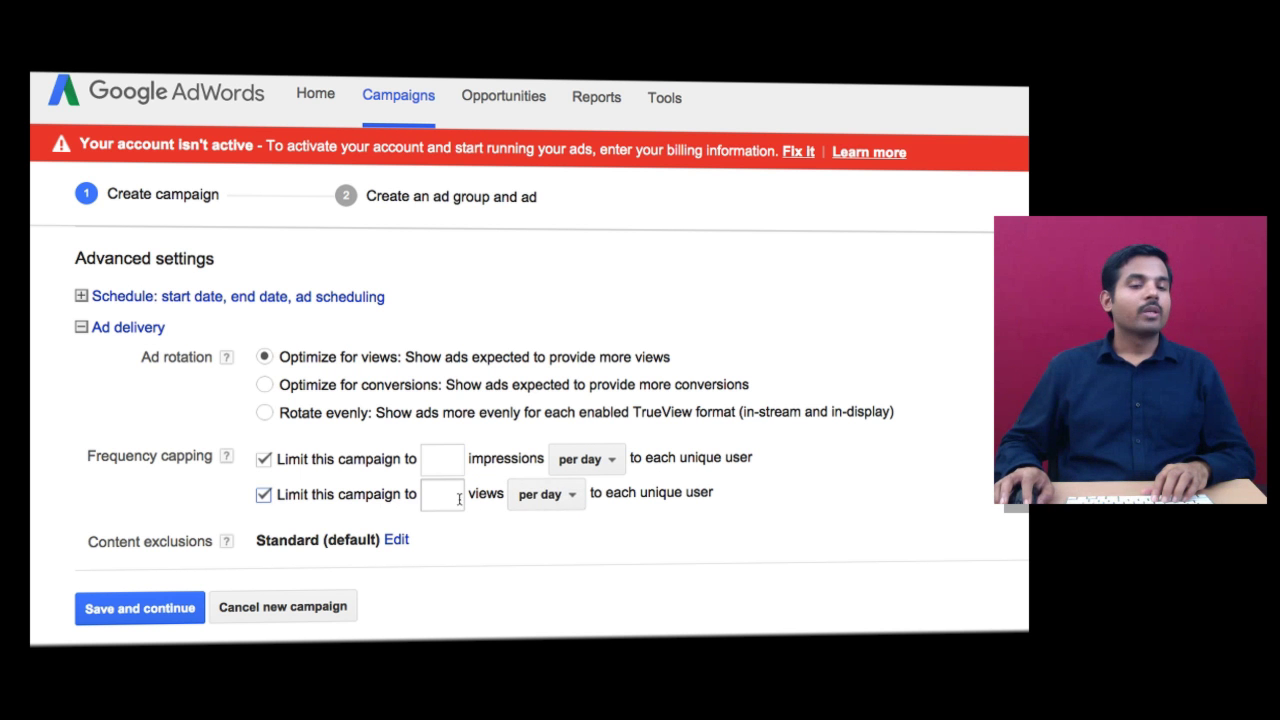
left_click(565, 494)
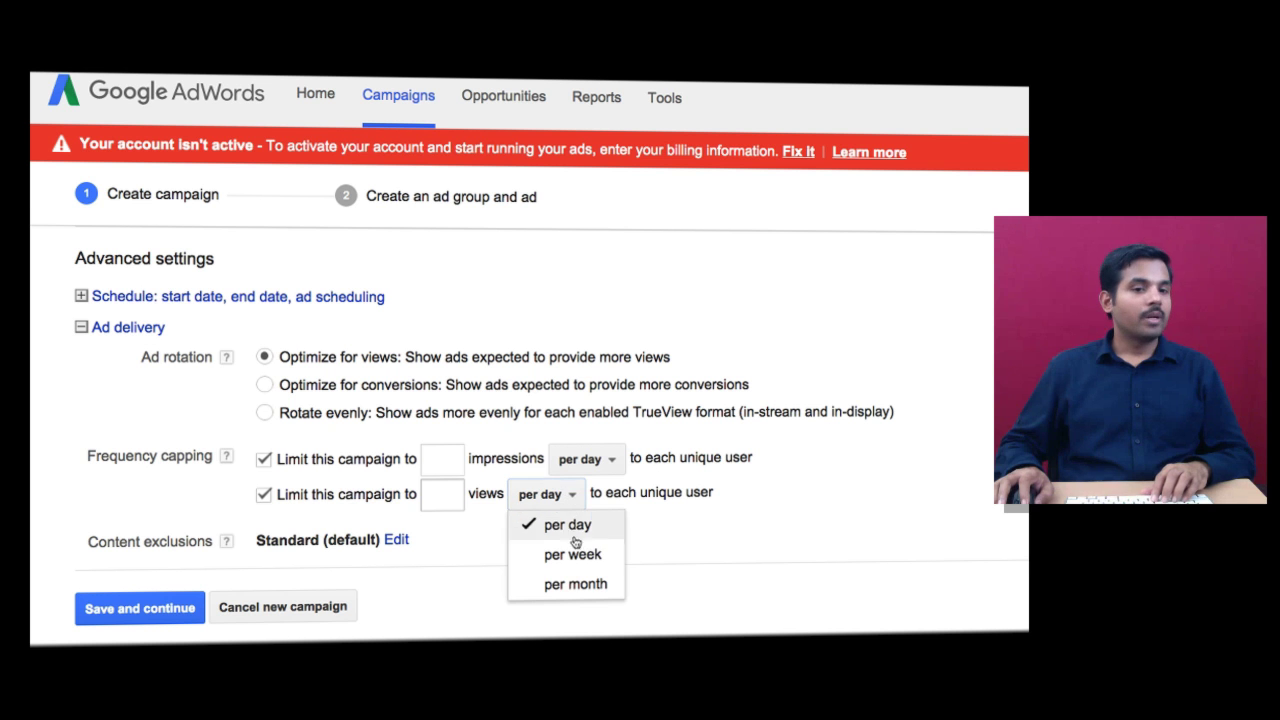
left_click(780, 518)
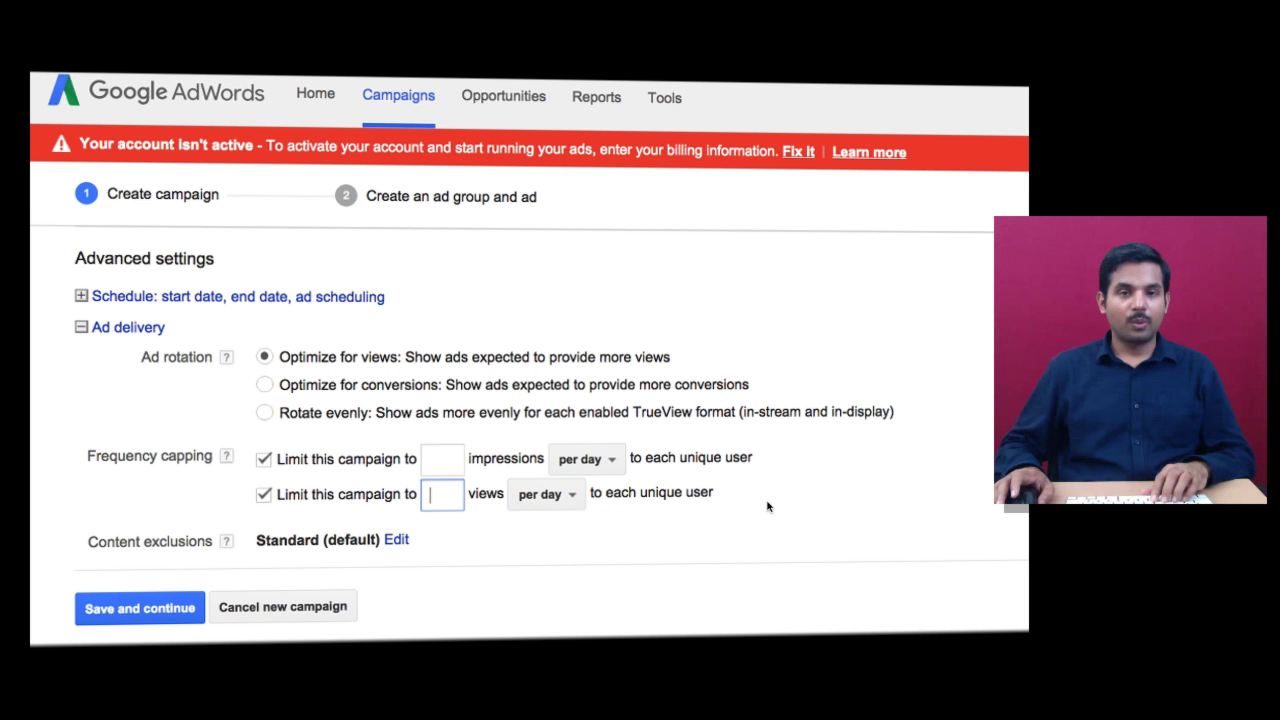
scroll(765, 508, "down", 1)
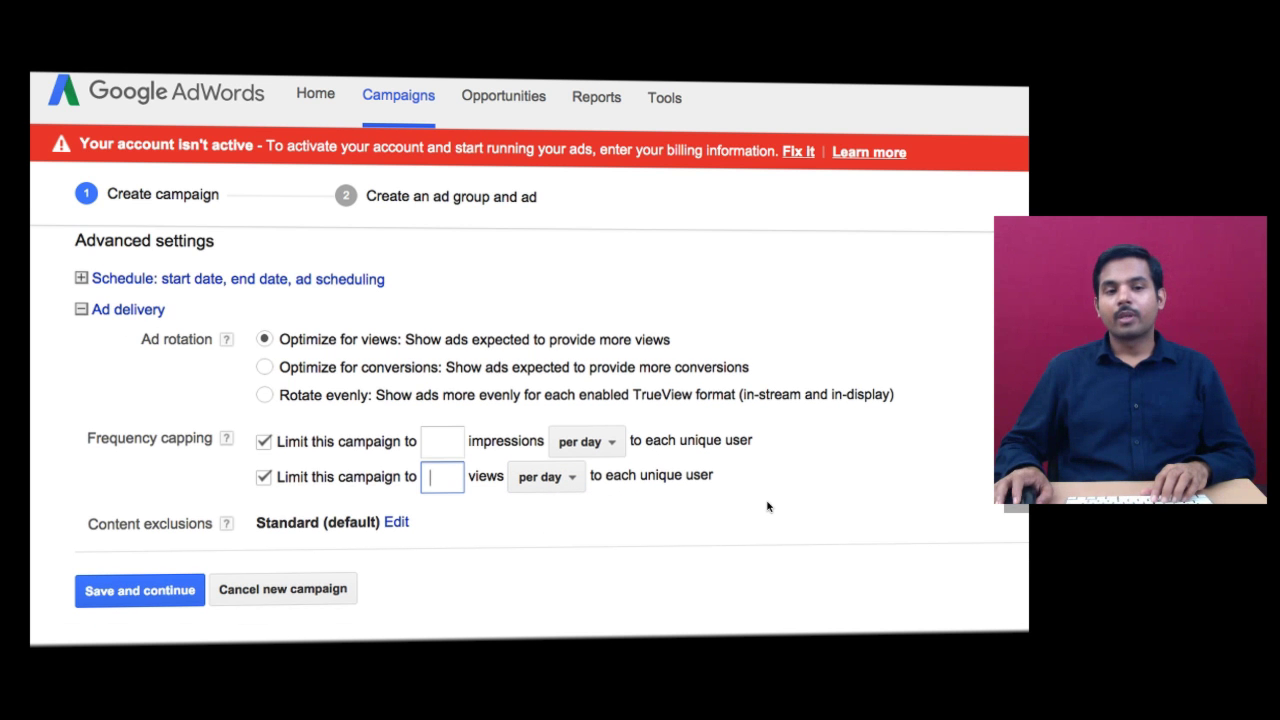
left_click(263, 441)
left_click(263, 477)
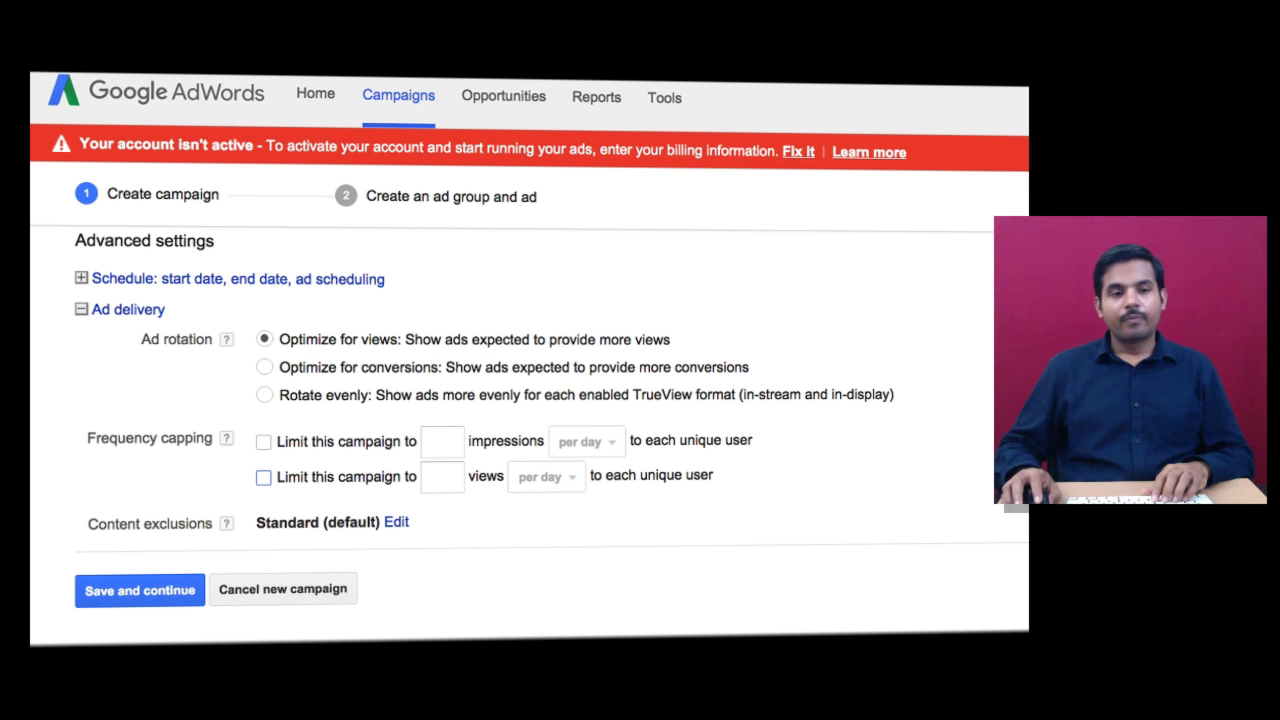
left_click(120, 591)
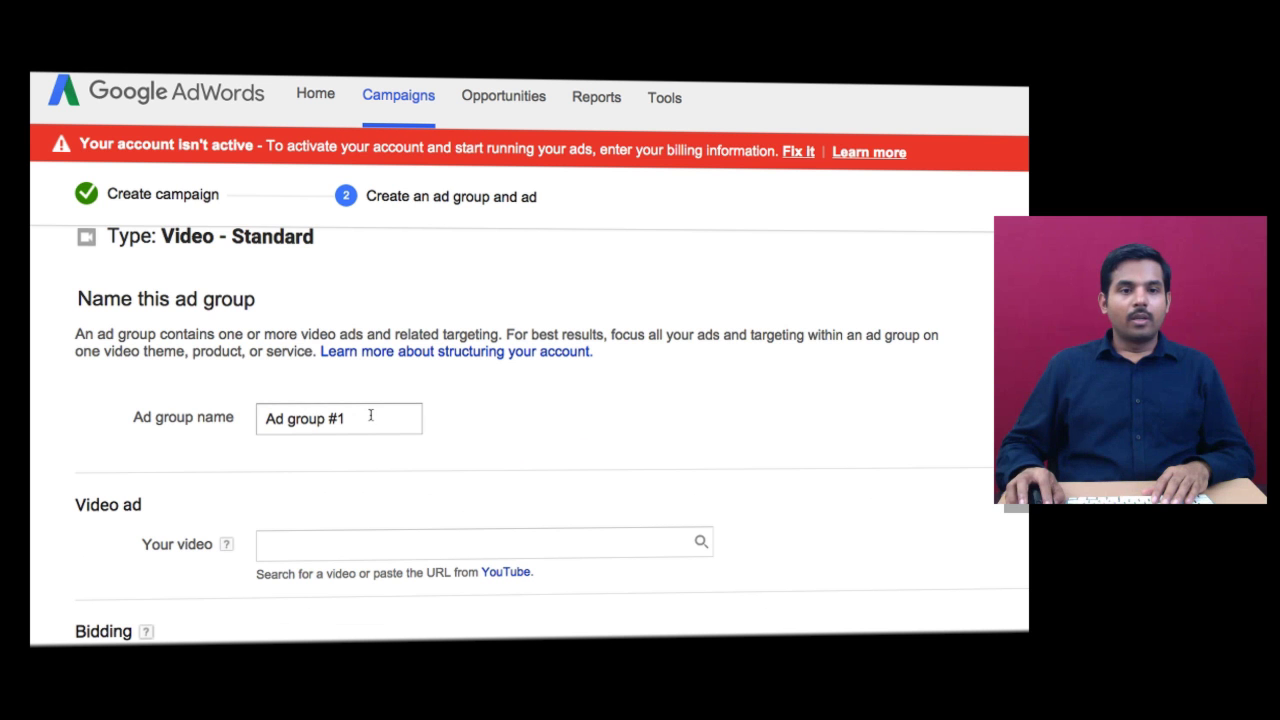
Step: Search 'vybavi' and attach the APC Bangalore Store VYBAVI video to Ad group #1
left_click(370, 415)
scroll(369, 414, "down", 3)
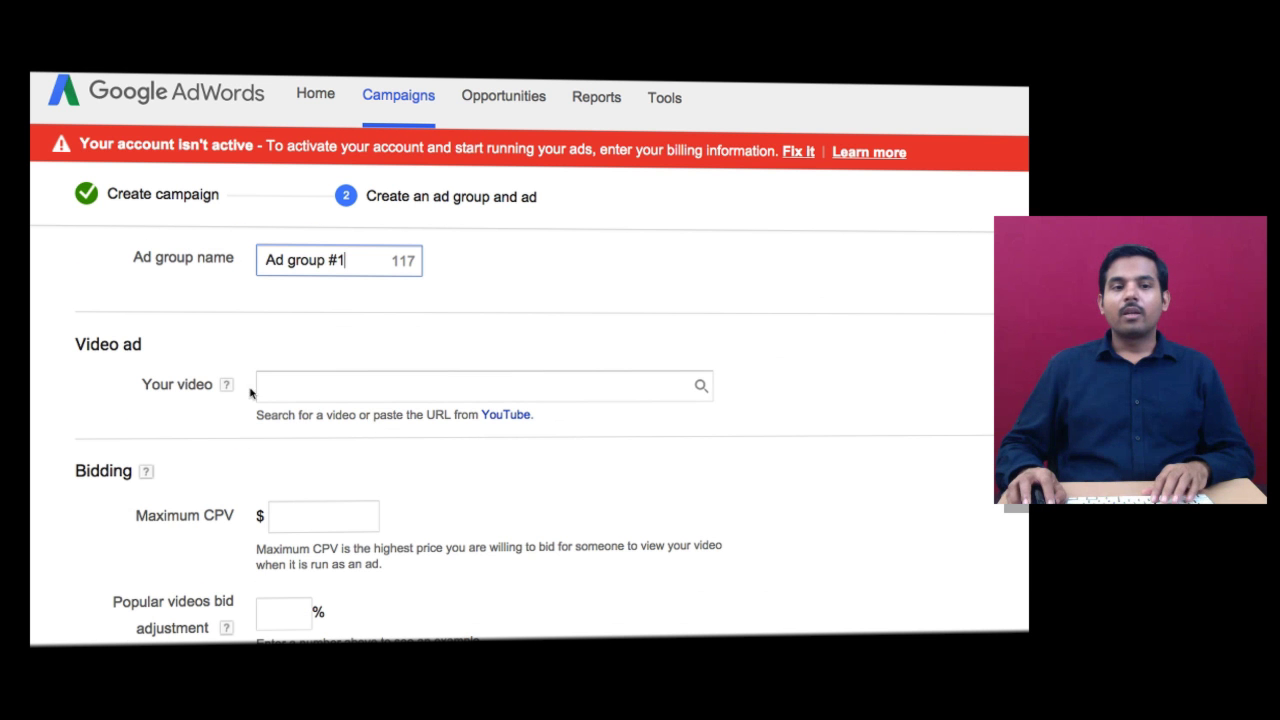
left_click(284, 380)
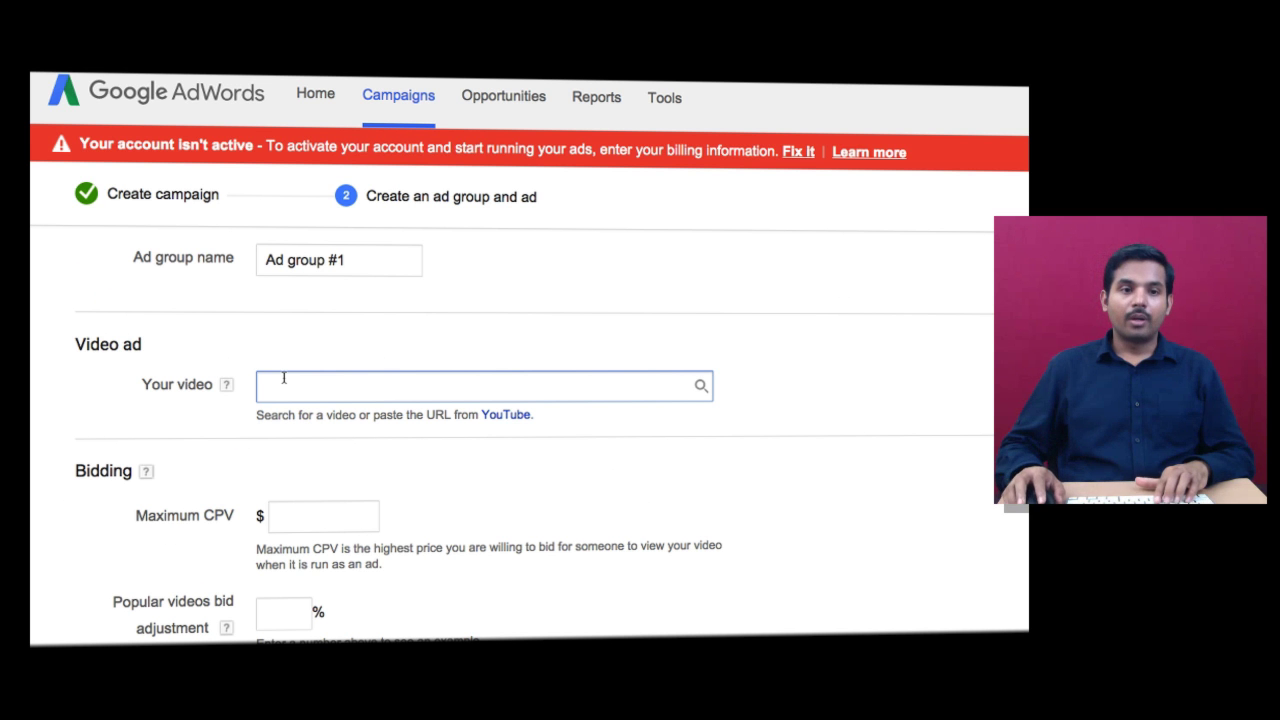
scroll(314, 391, "up", 1)
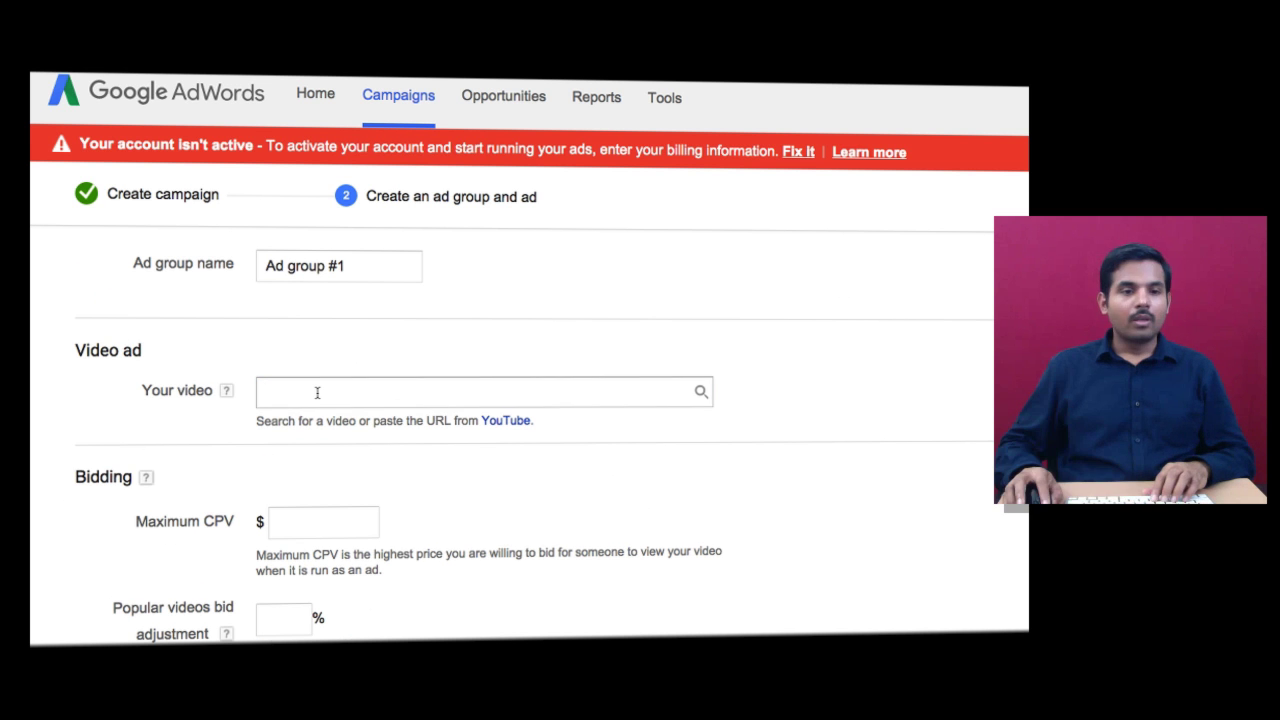
type("vybavi")
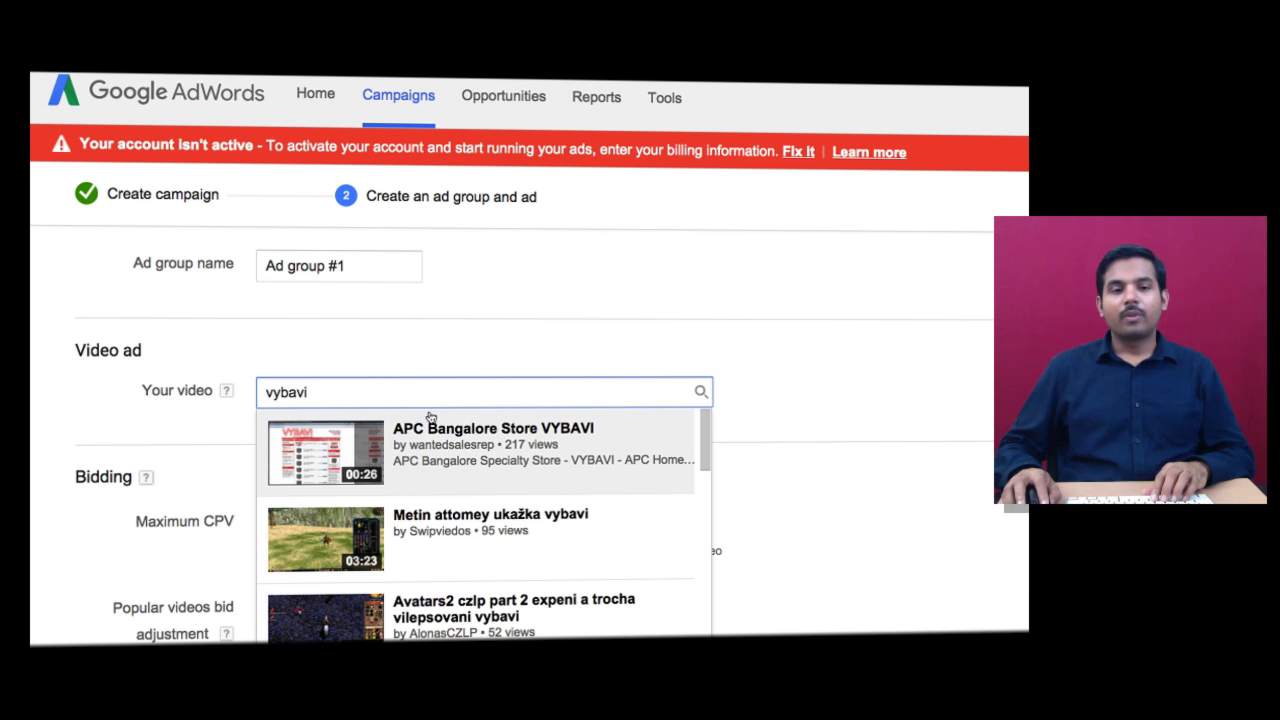
left_click(444, 430)
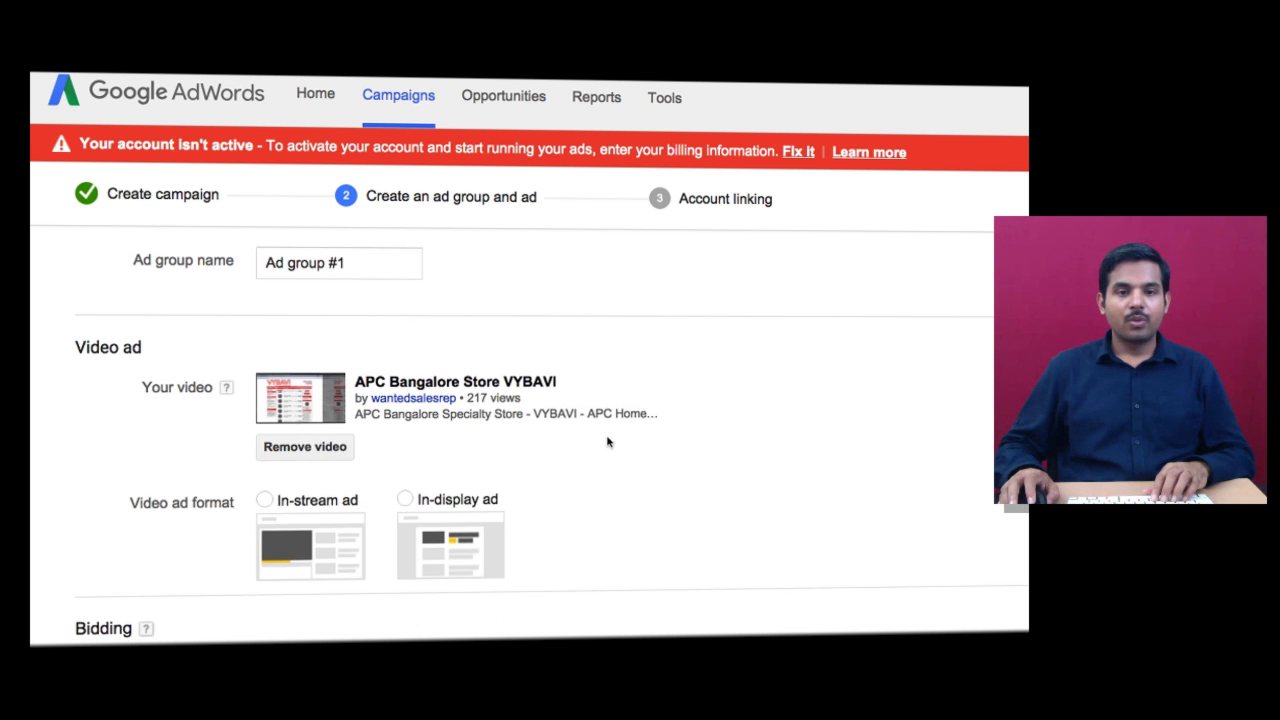
scroll(607, 441, "down", 2)
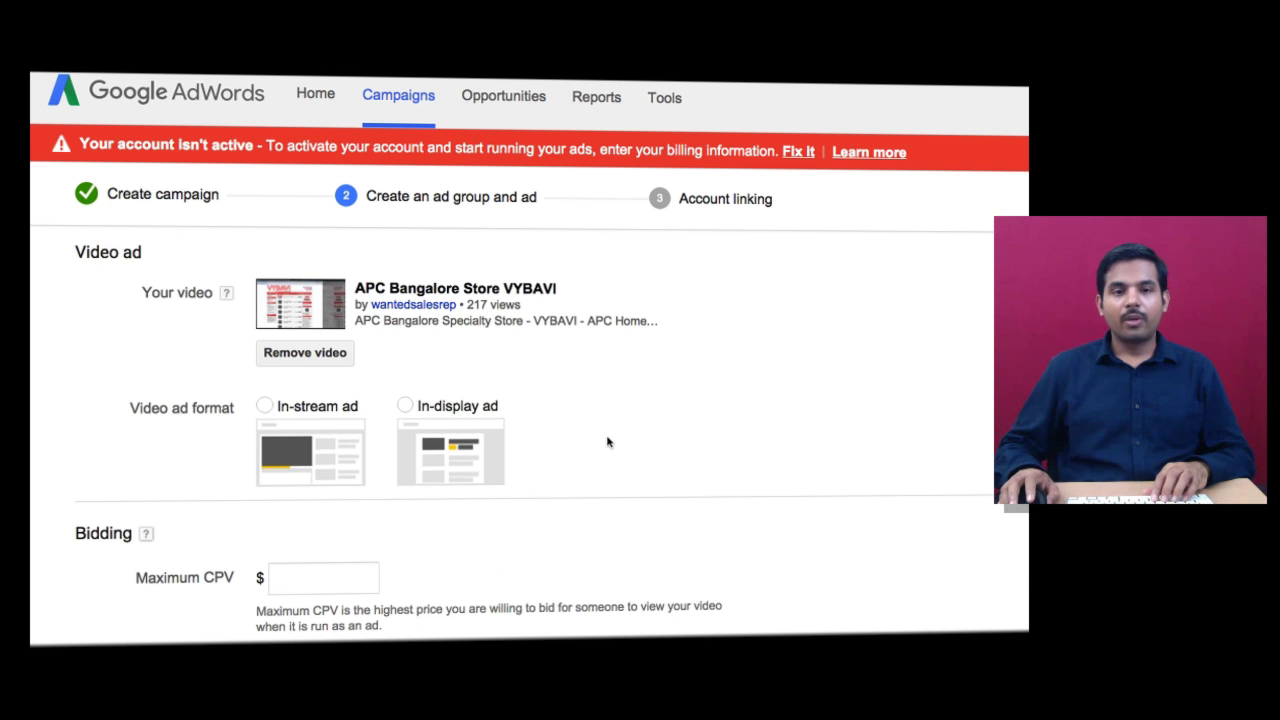
Step: Make the video an In-display ad and review its headline and description fields
left_click(405, 404)
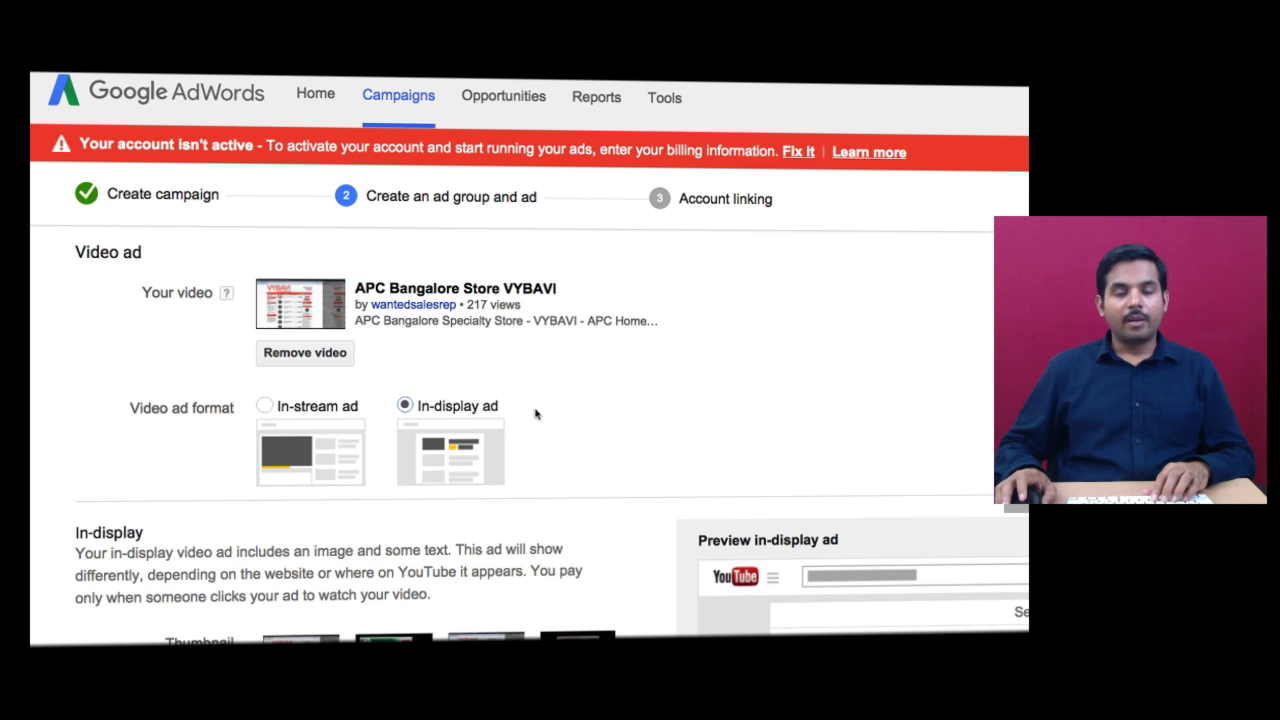
scroll(535, 414, "down", 5)
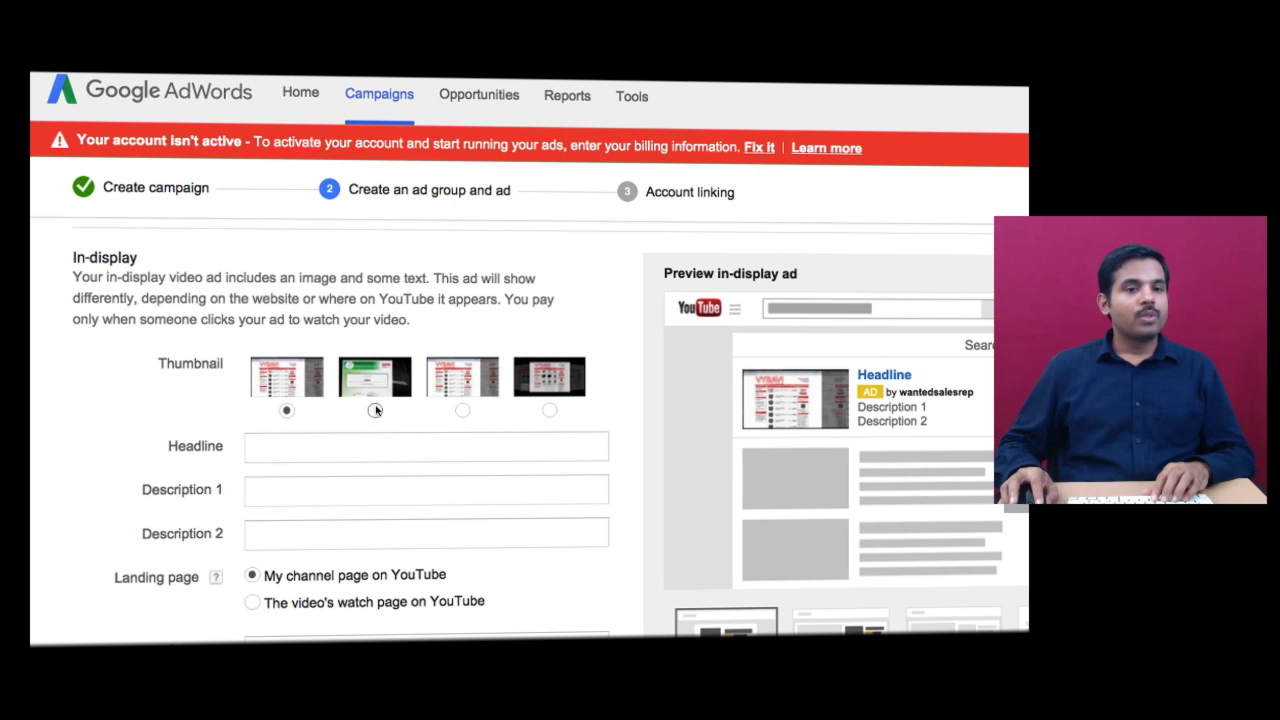
left_click(328, 449)
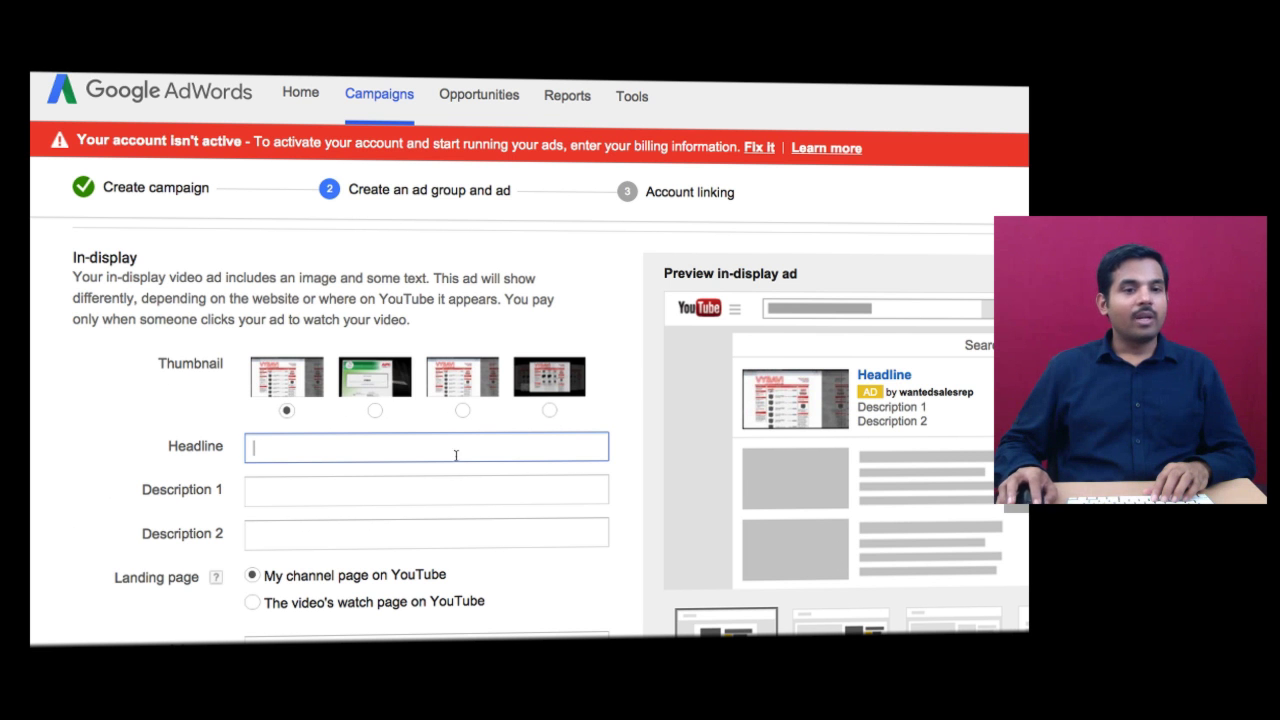
left_click(346, 492)
left_click(340, 530)
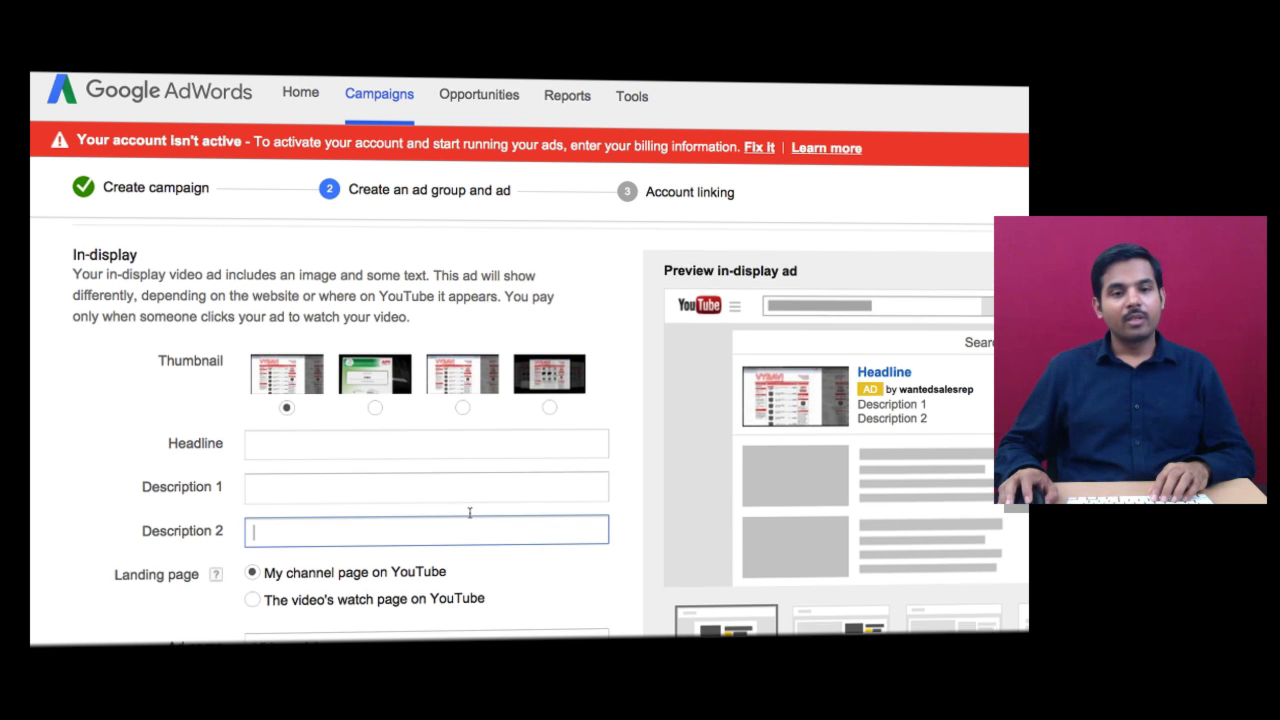
scroll(469, 516, "down", 2)
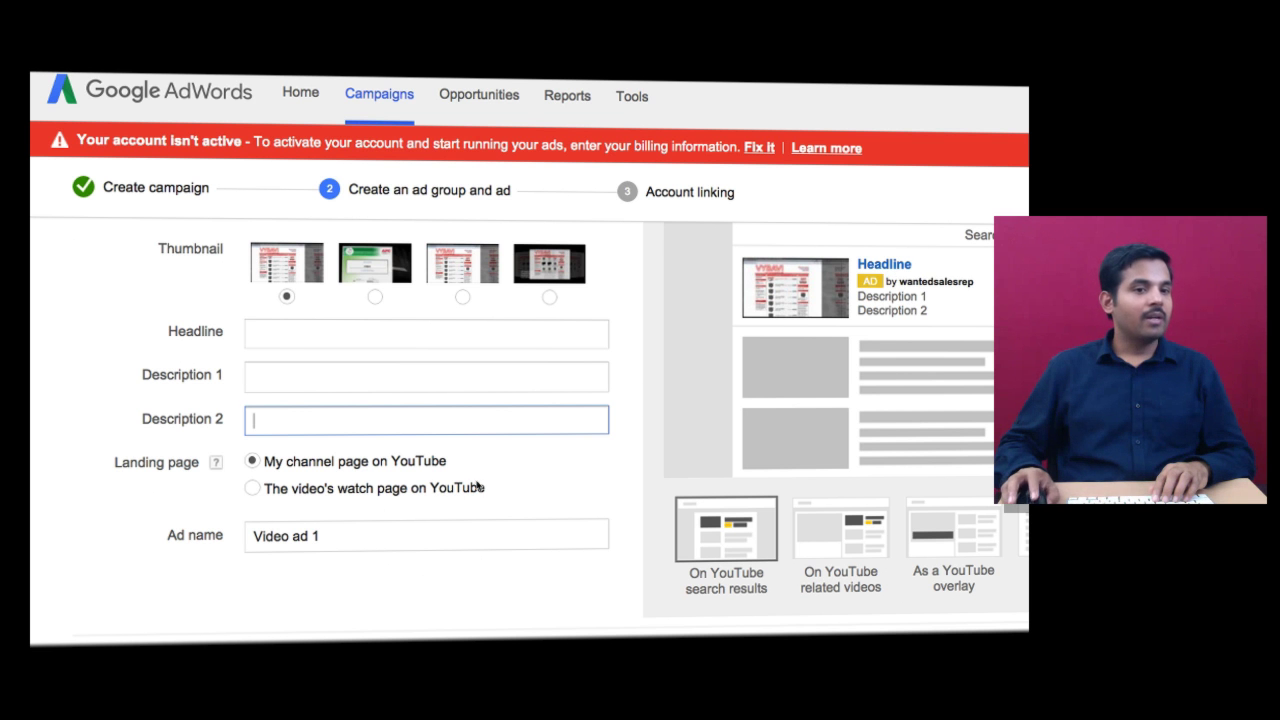
Step: Keep the channel page as the ad's landing page and scroll to Bidding
left_click(286, 490)
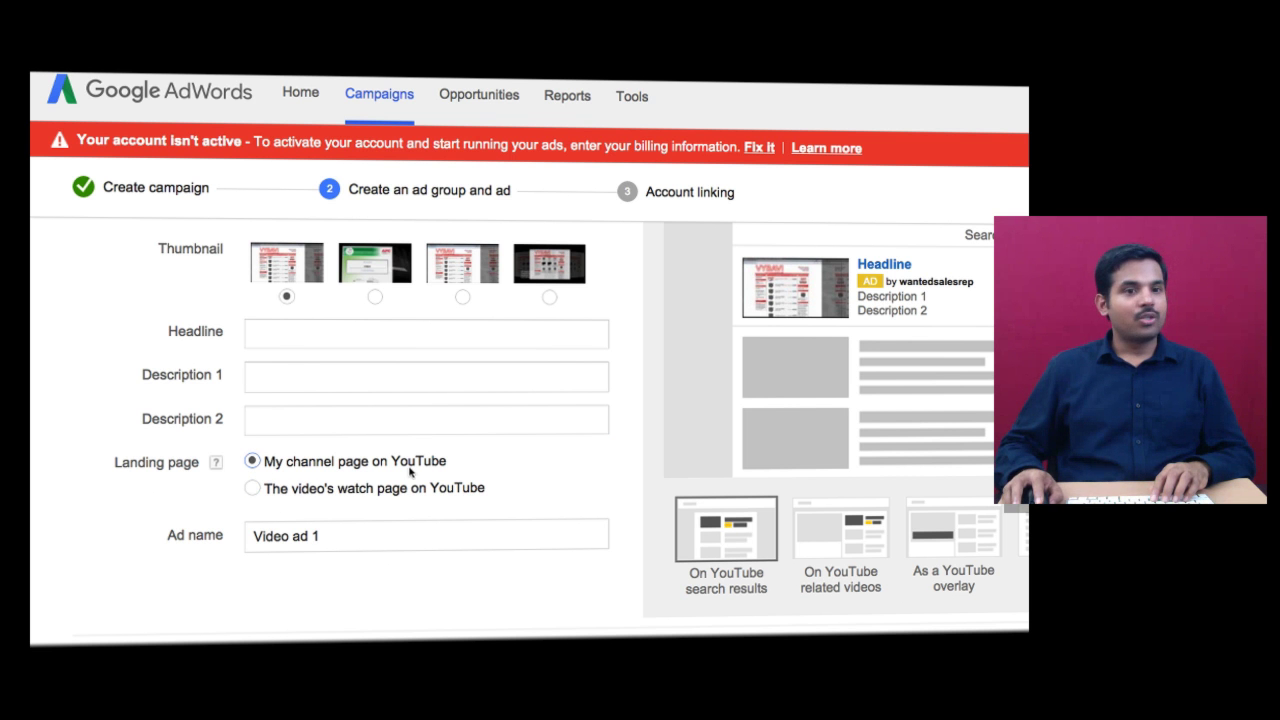
scroll(410, 472, "down", 1)
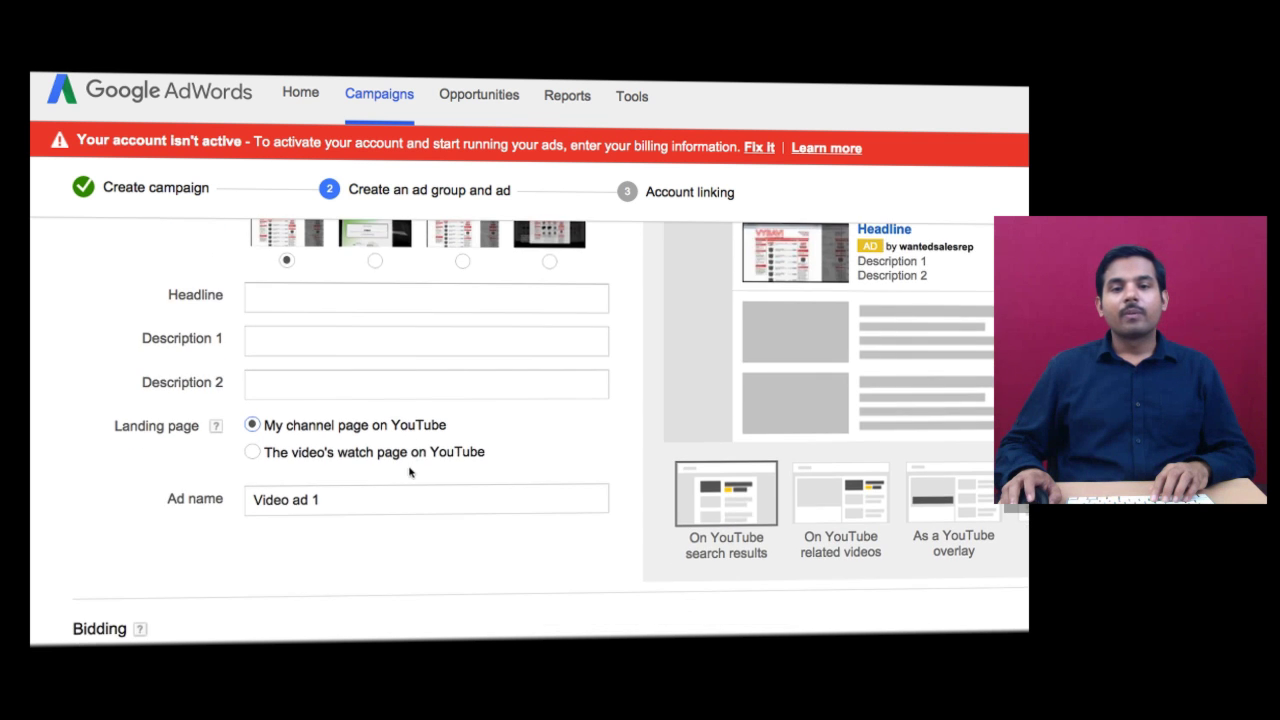
scroll(410, 472, "down", 2)
scroll(410, 472, "down", 3)
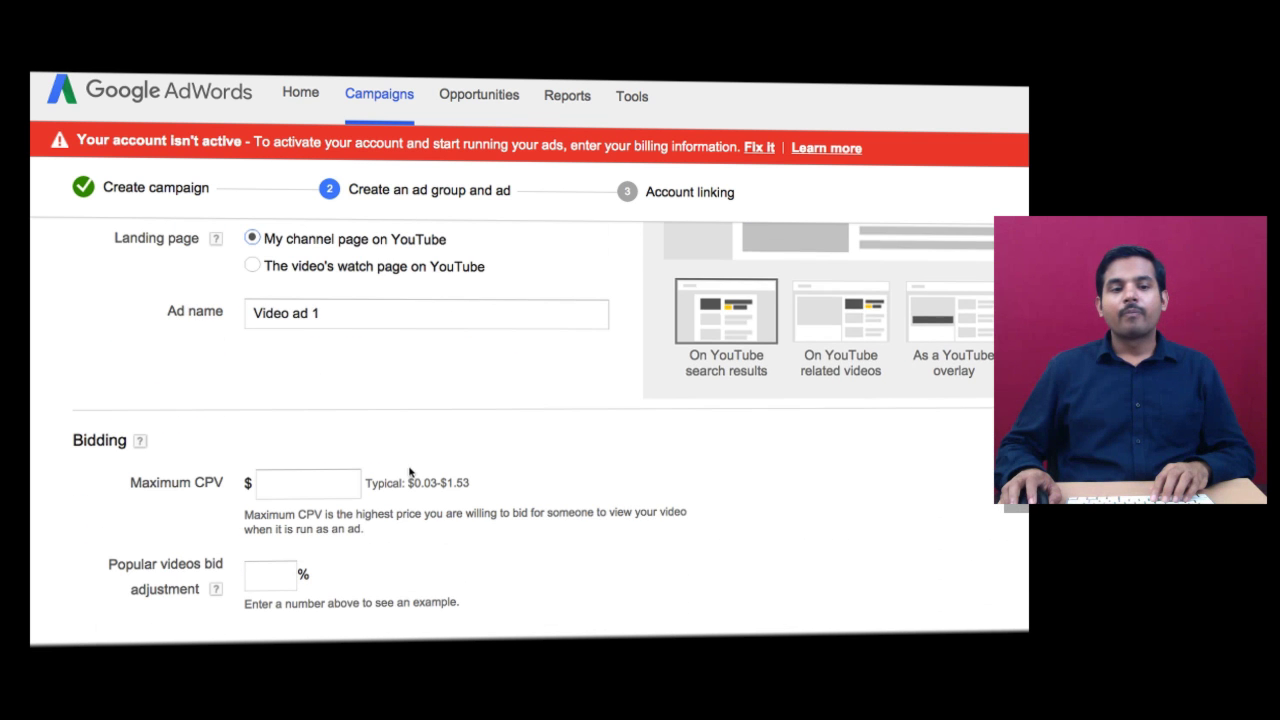
Step: Inspect the Maximum CPV and popular videos bid fields, then return to the video ad section
left_click(308, 479)
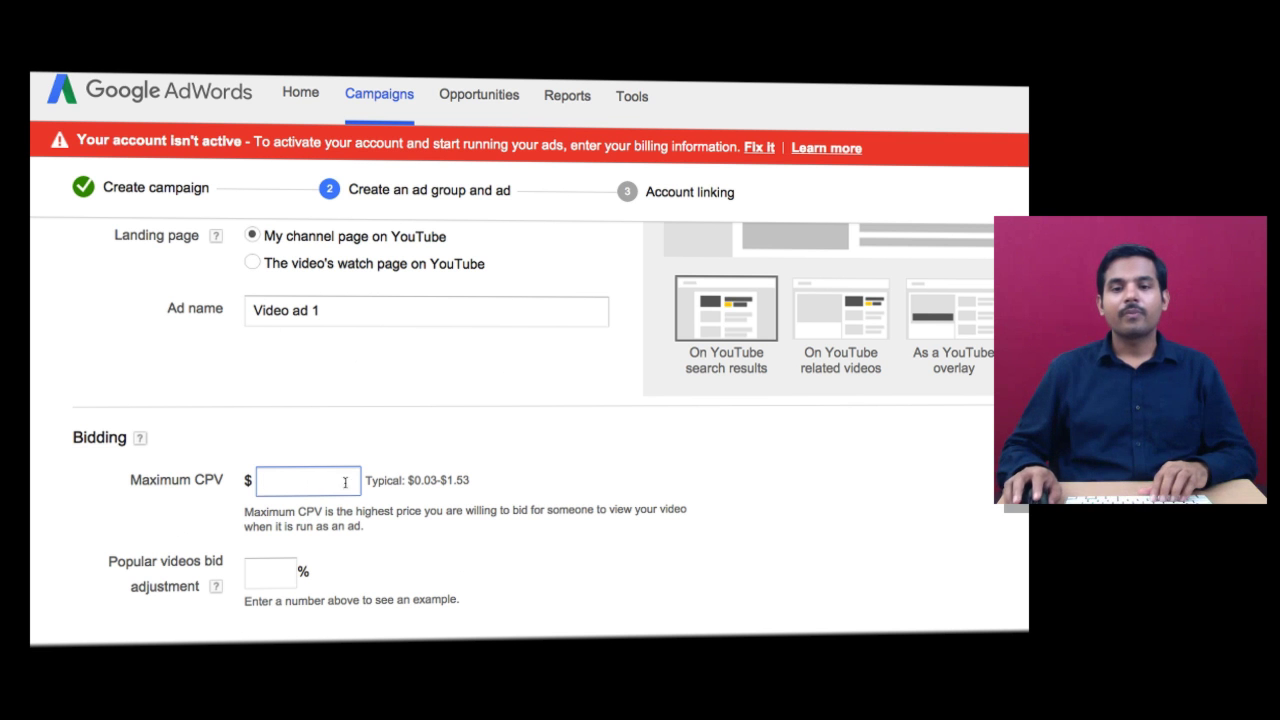
left_click(272, 573)
scroll(395, 563, "down", 3)
scroll(395, 563, "down", 1)
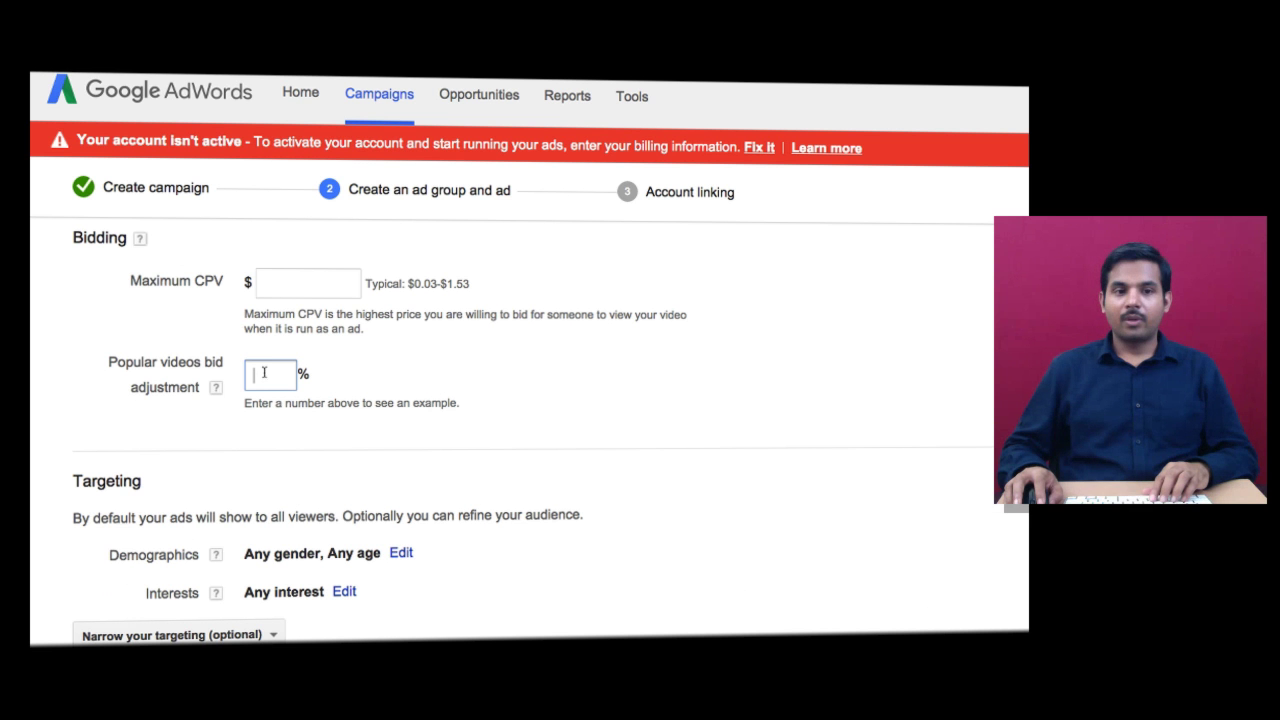
scroll(423, 457, "down", 1)
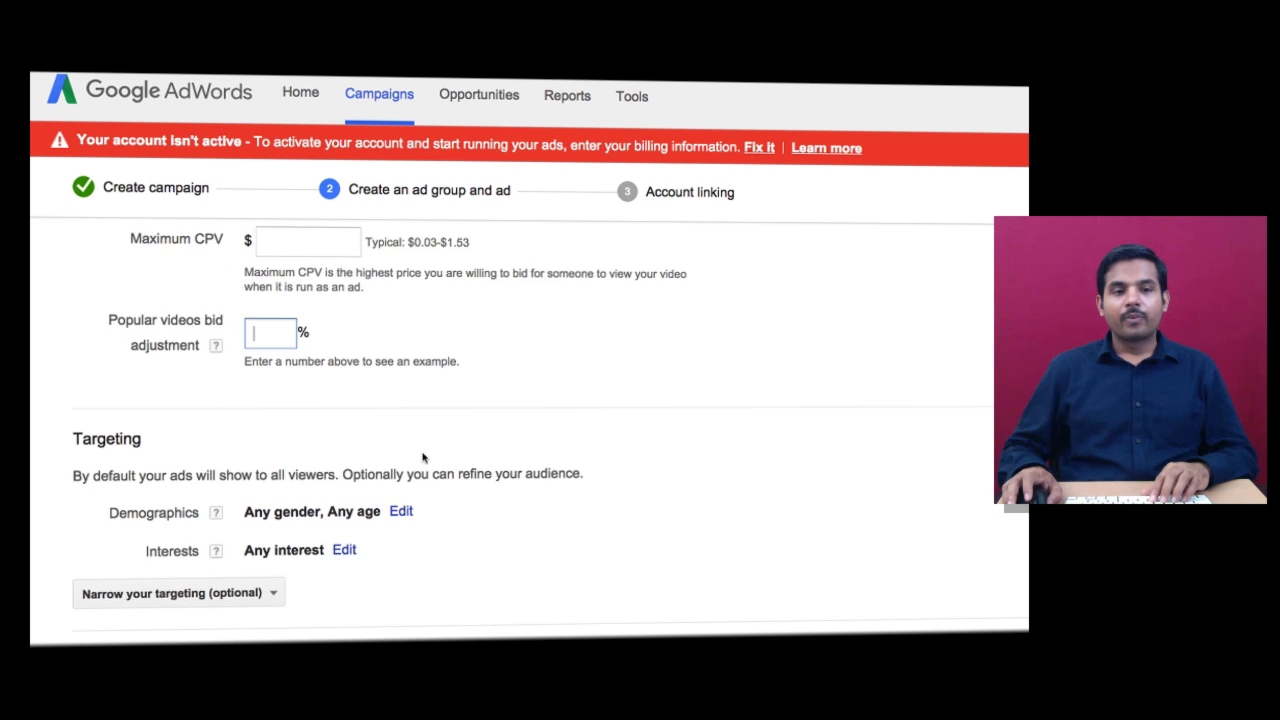
scroll(423, 457, "up", 5)
scroll(423, 457, "up", 3)
scroll(423, 457, "up", 1)
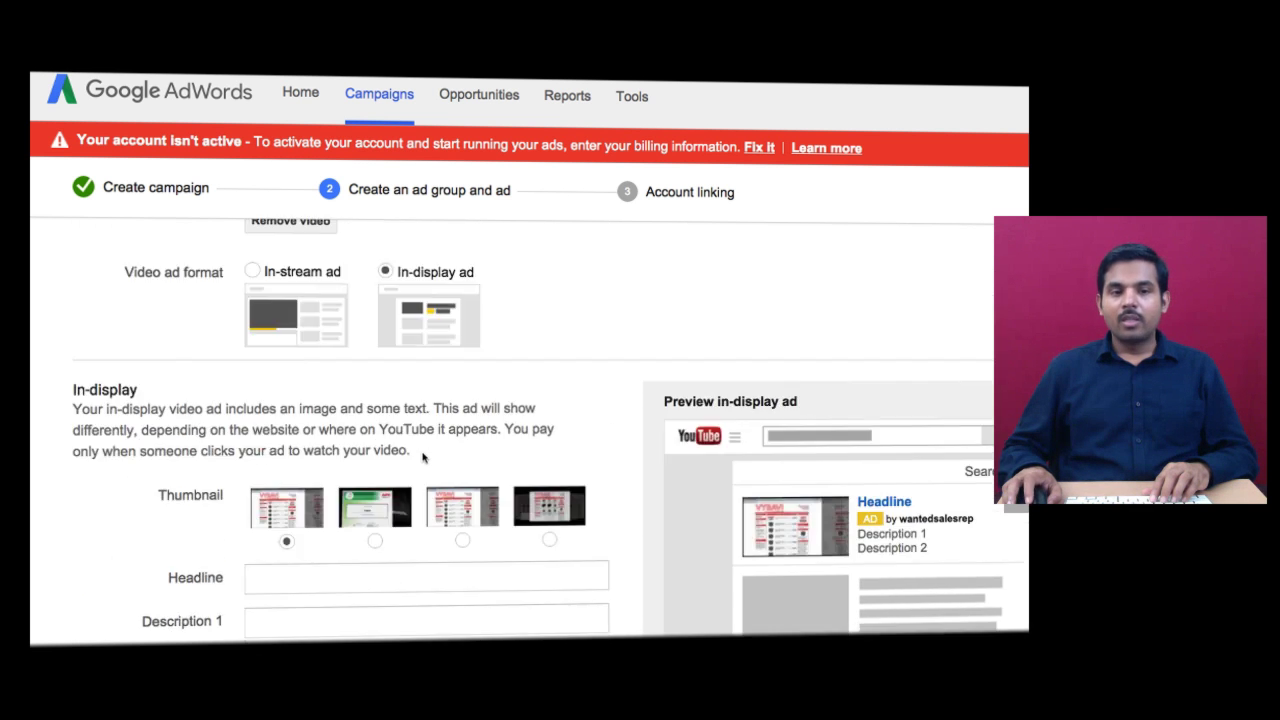
Step: Switch the video ad format to In-stream
scroll(423, 457, "up", 2)
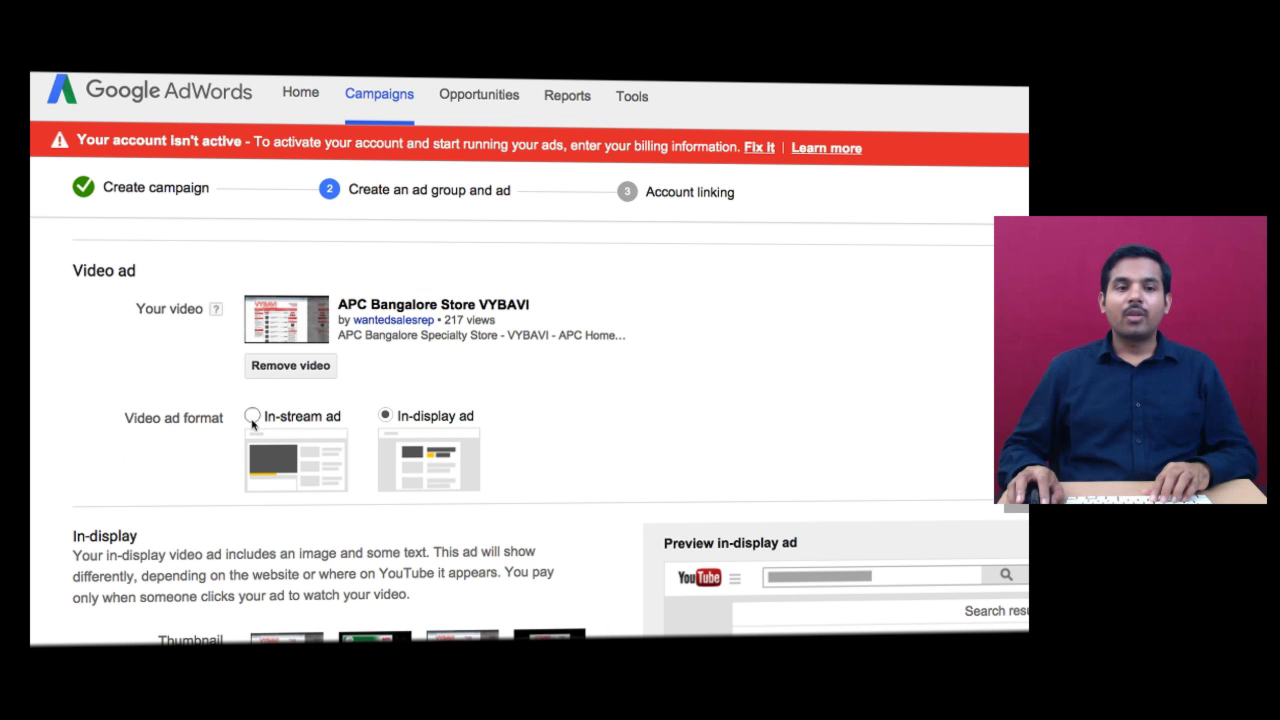
key("Left")
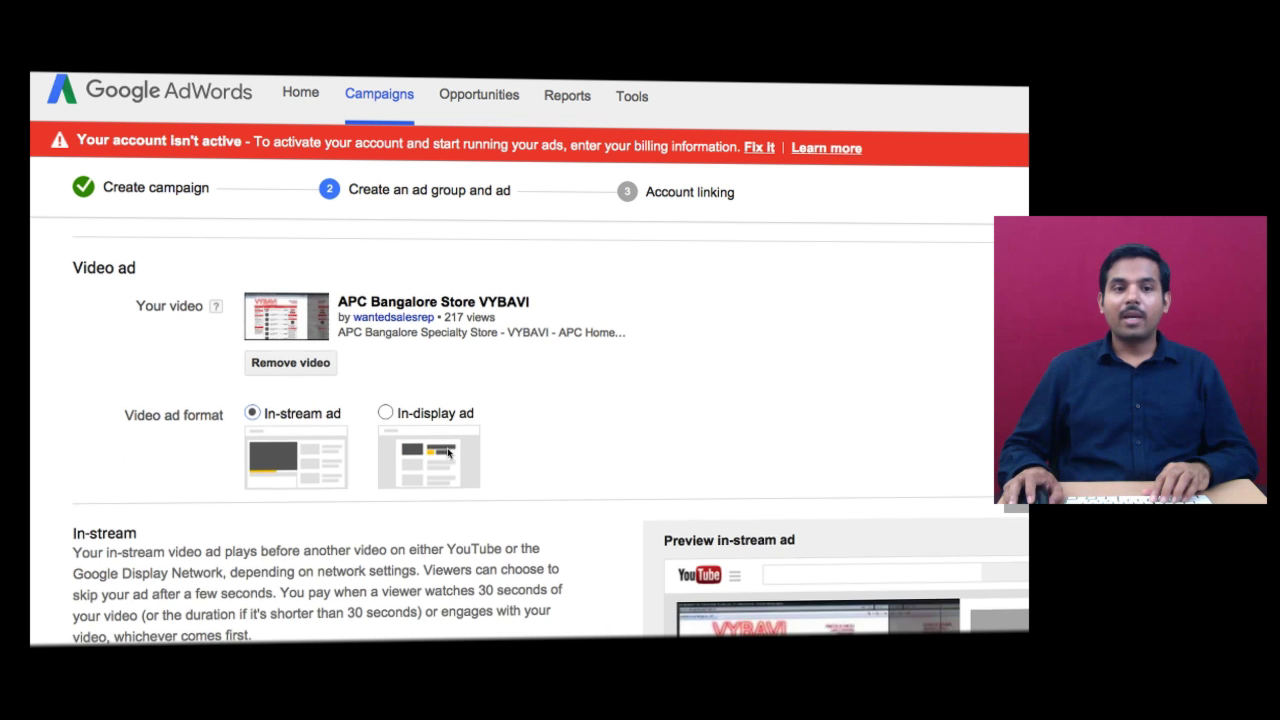
scroll(447, 450, "down", 2)
scroll(447, 450, "down", 2)
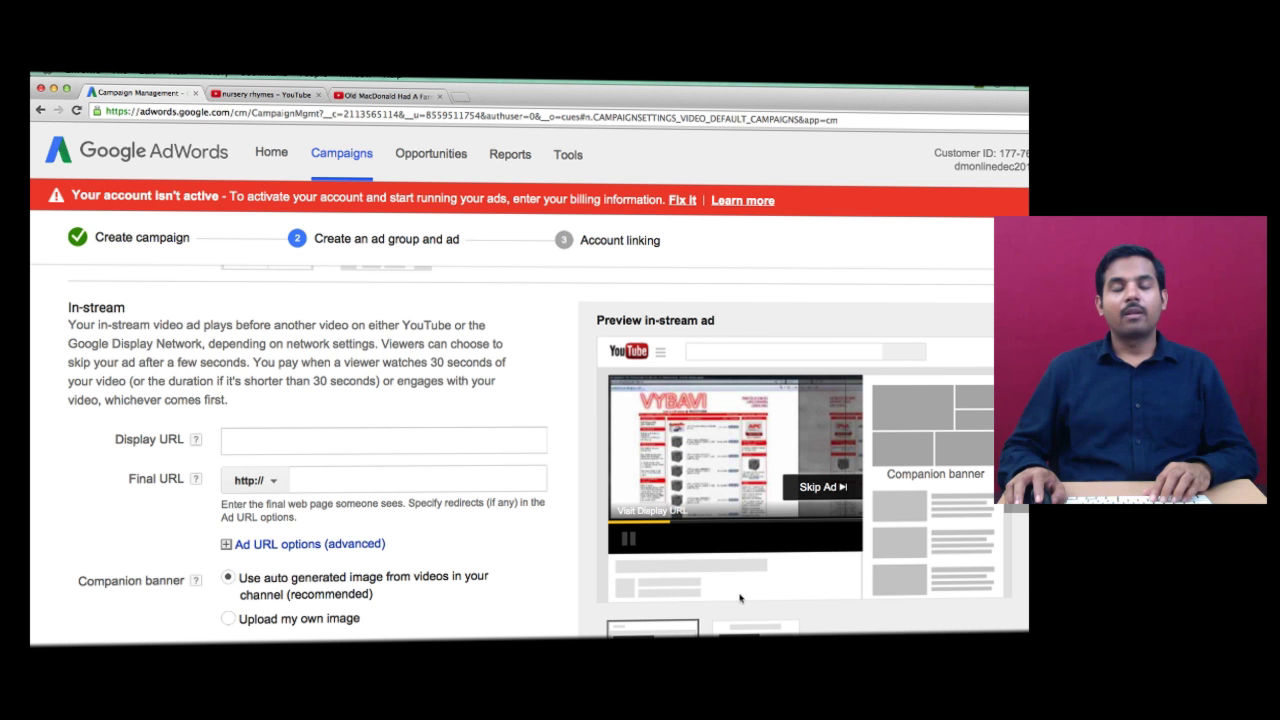
scroll(446, 591, "down", 1)
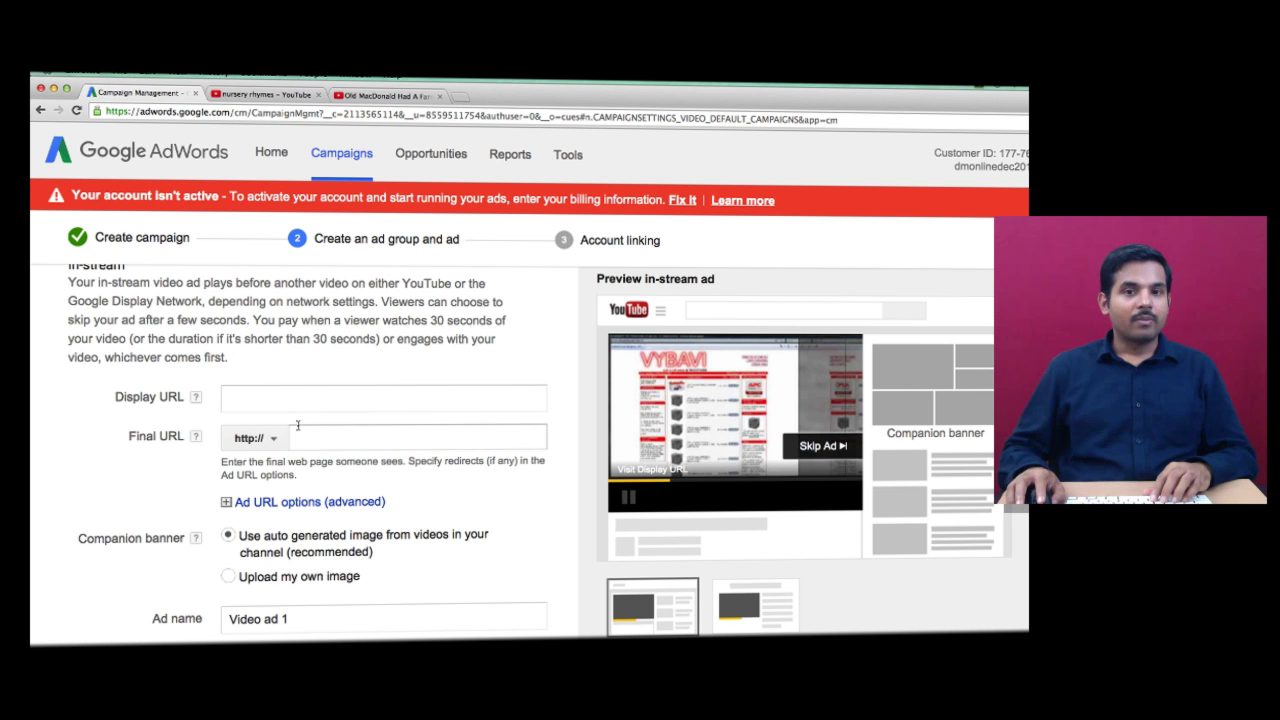
Step: Set the final URL to vybavi.com, replacing a mistaken entry, so the display URL matches
left_click(370, 438)
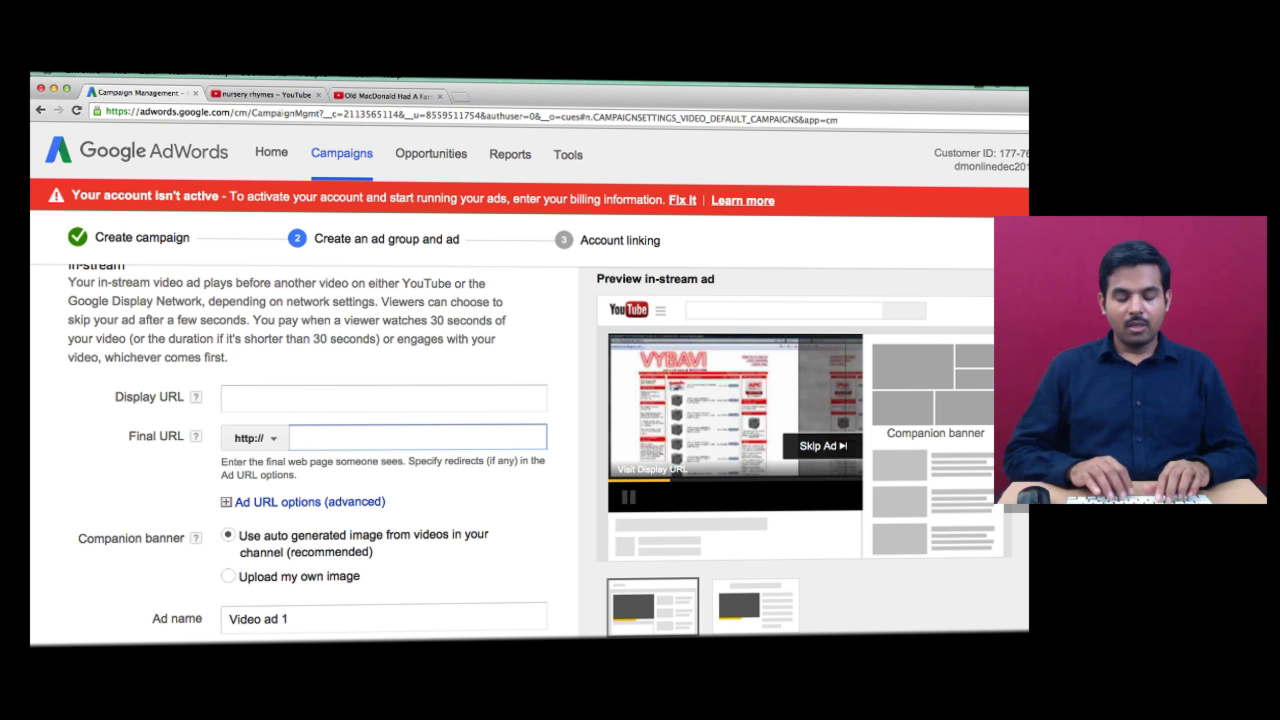
type("dm.locsea.com")
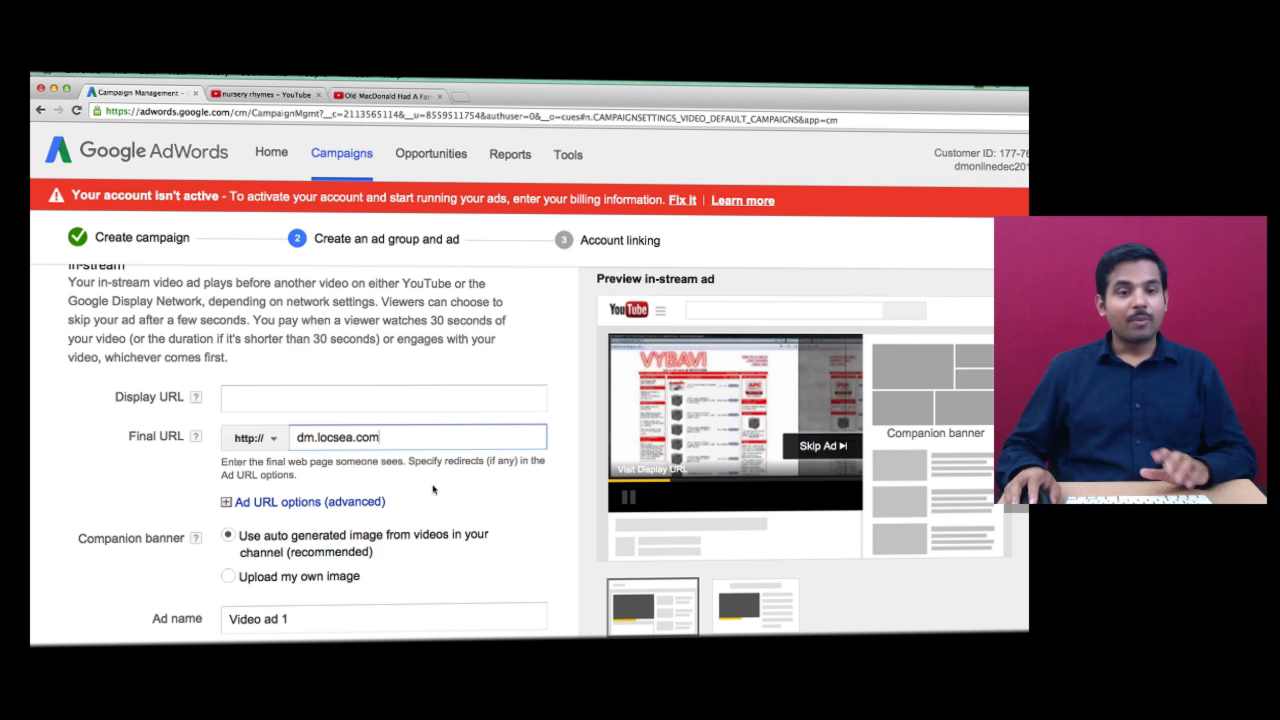
scroll(403, 466, "up", 1)
key("ctrl+a")
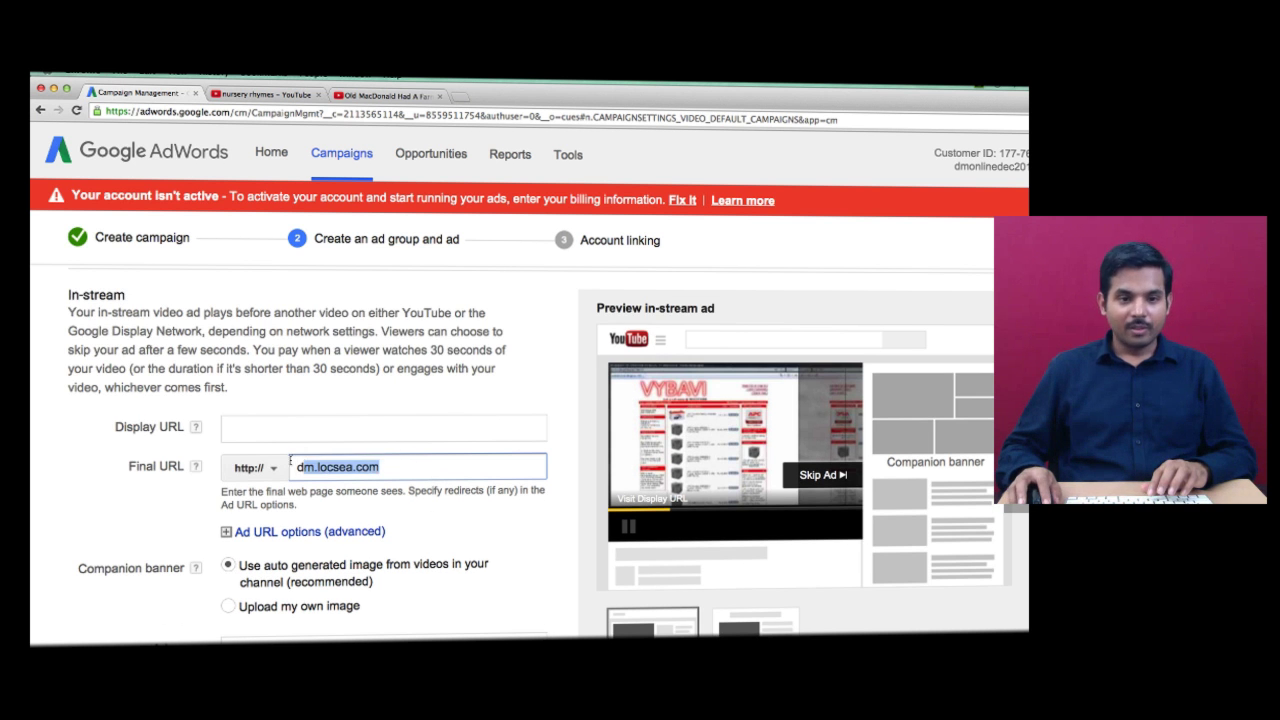
key("BackSpace")
scroll(410, 463, "up", 3)
scroll(256, 537, "up", 8)
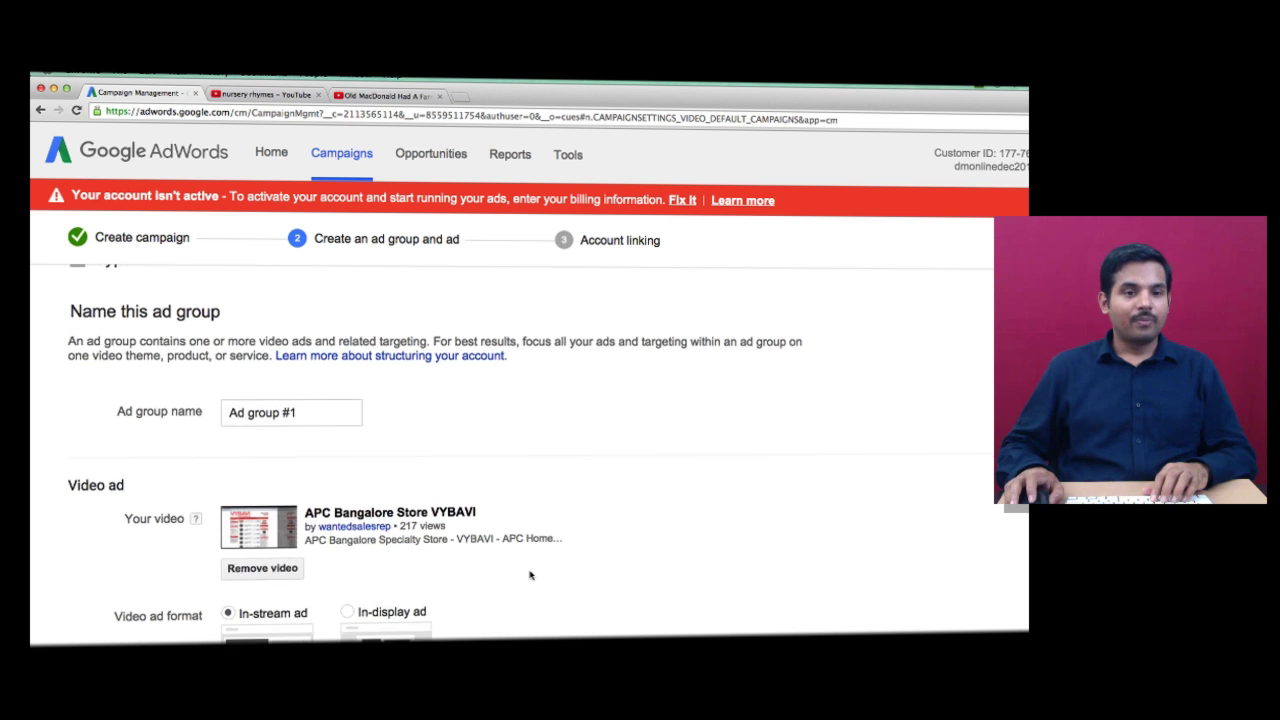
scroll(530, 574, "down", 8)
type("vybavi.com")
key("Tab")
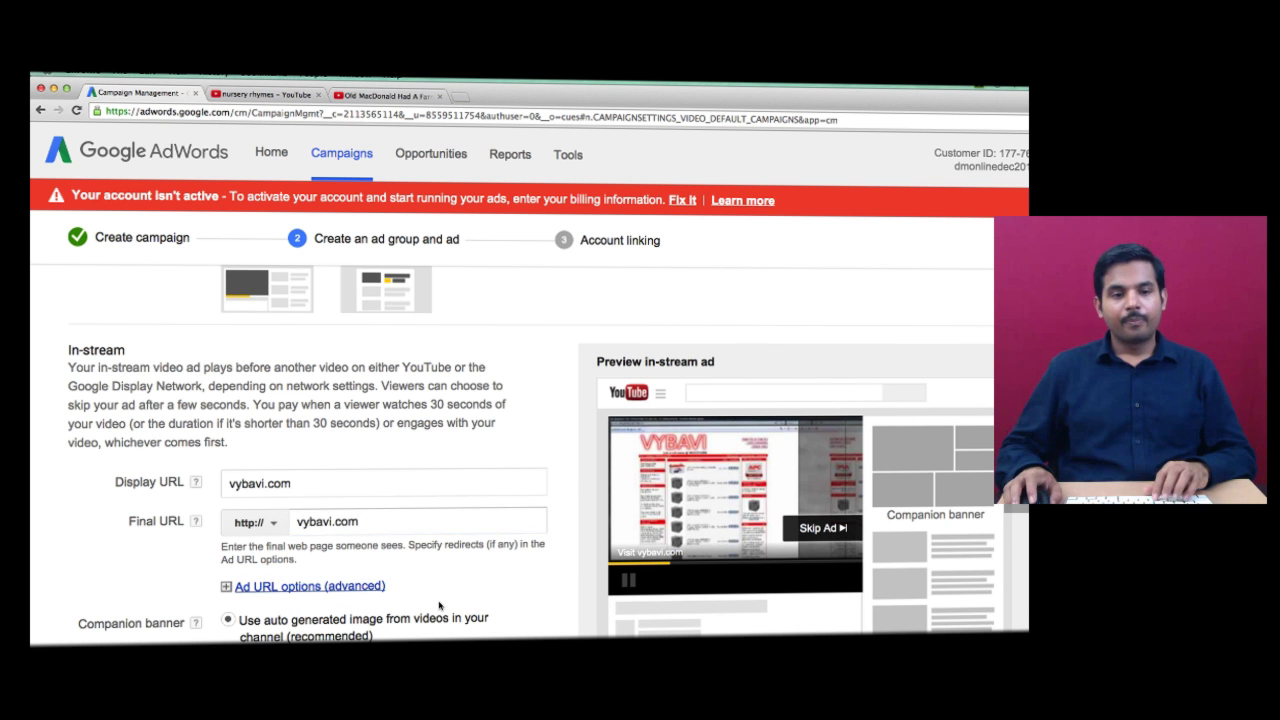
Step: Keep the auto-generated companion banner for the in-stream ad
scroll(228, 560, "down", 1)
scroll(226, 518, "down", 1)
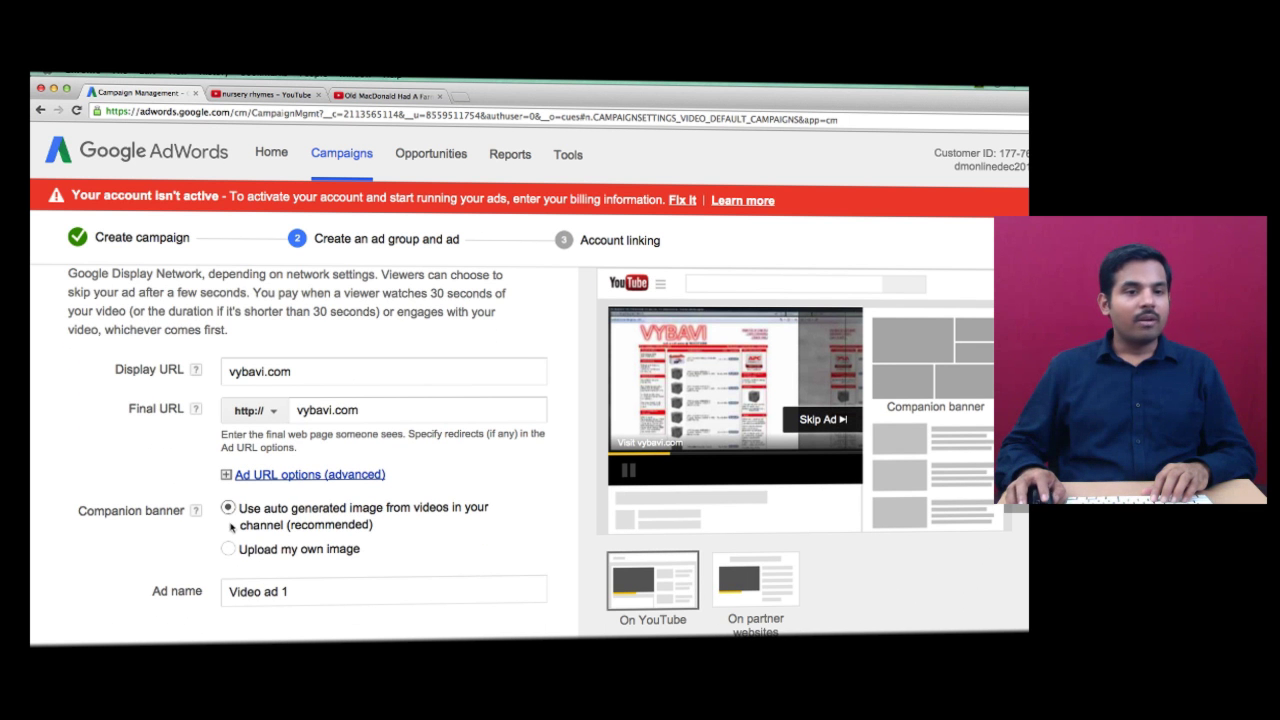
left_click_drag(236, 511, 407, 522)
left_click(402, 528)
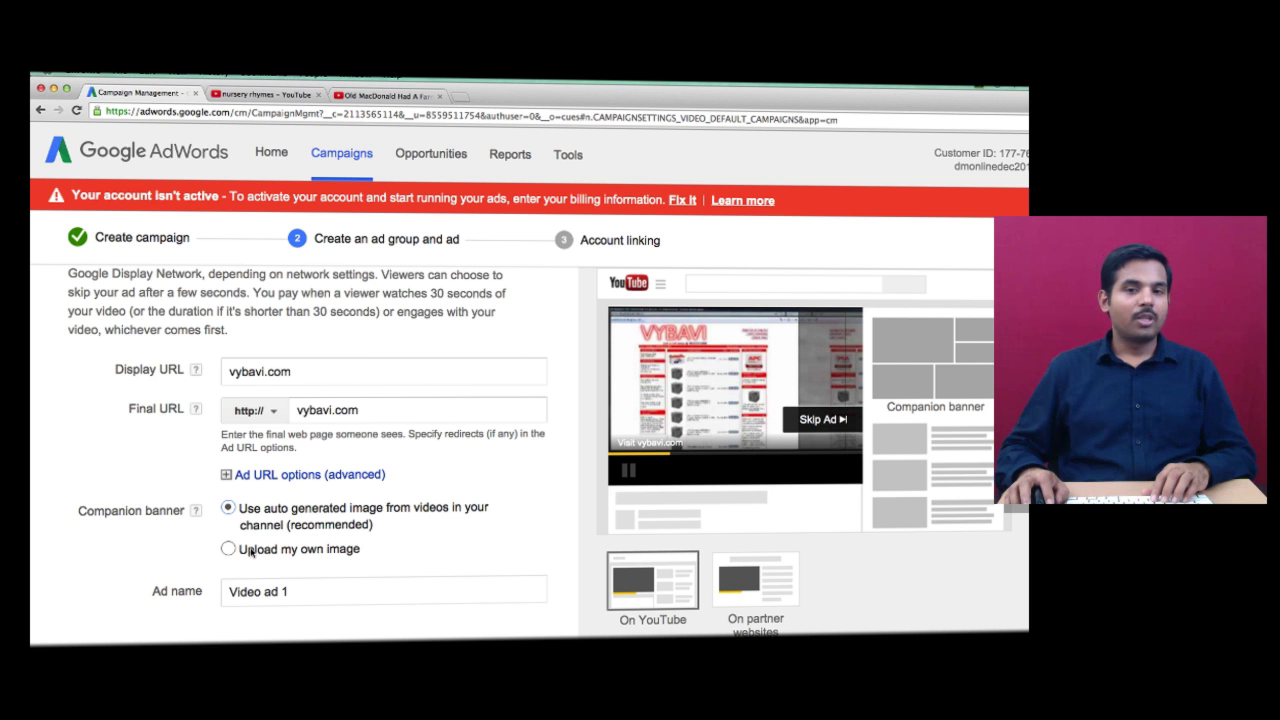
Step: Enter 0.03 as the Maximum CPV bid, leaving targeting at all viewers
scroll(364, 558, "down", 4)
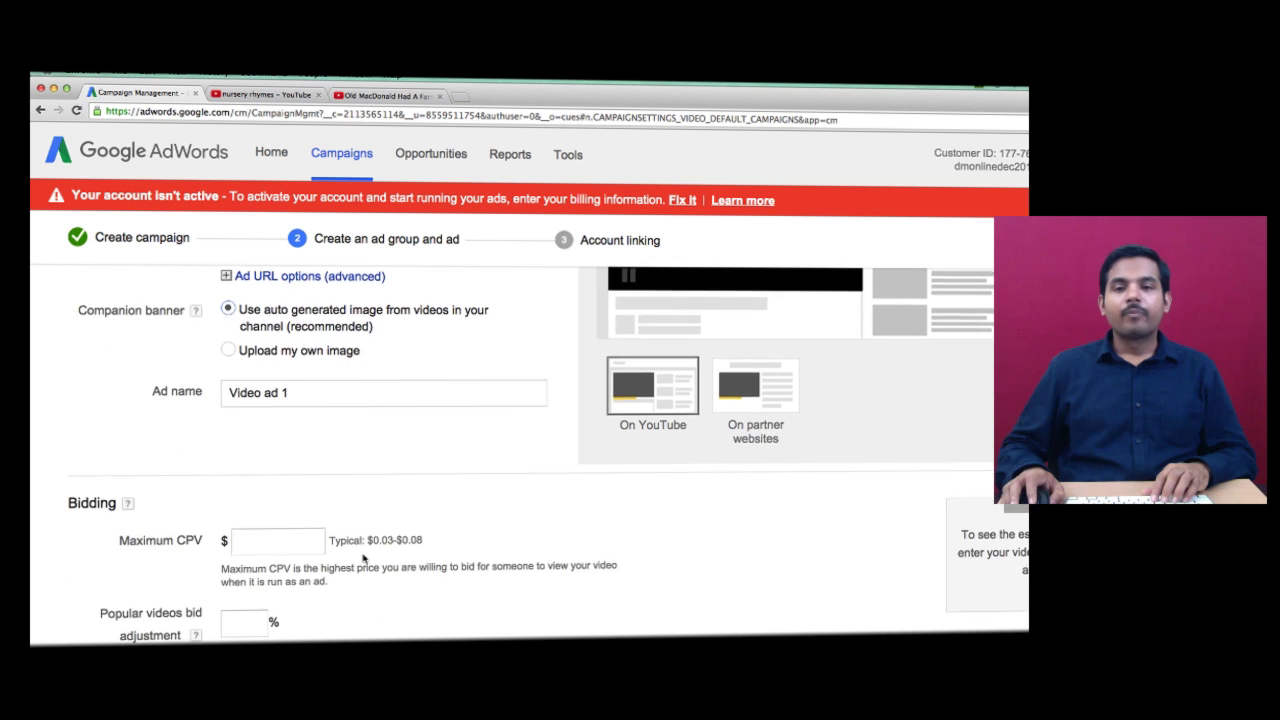
scroll(364, 558, "down", 3)
left_click(285, 394)
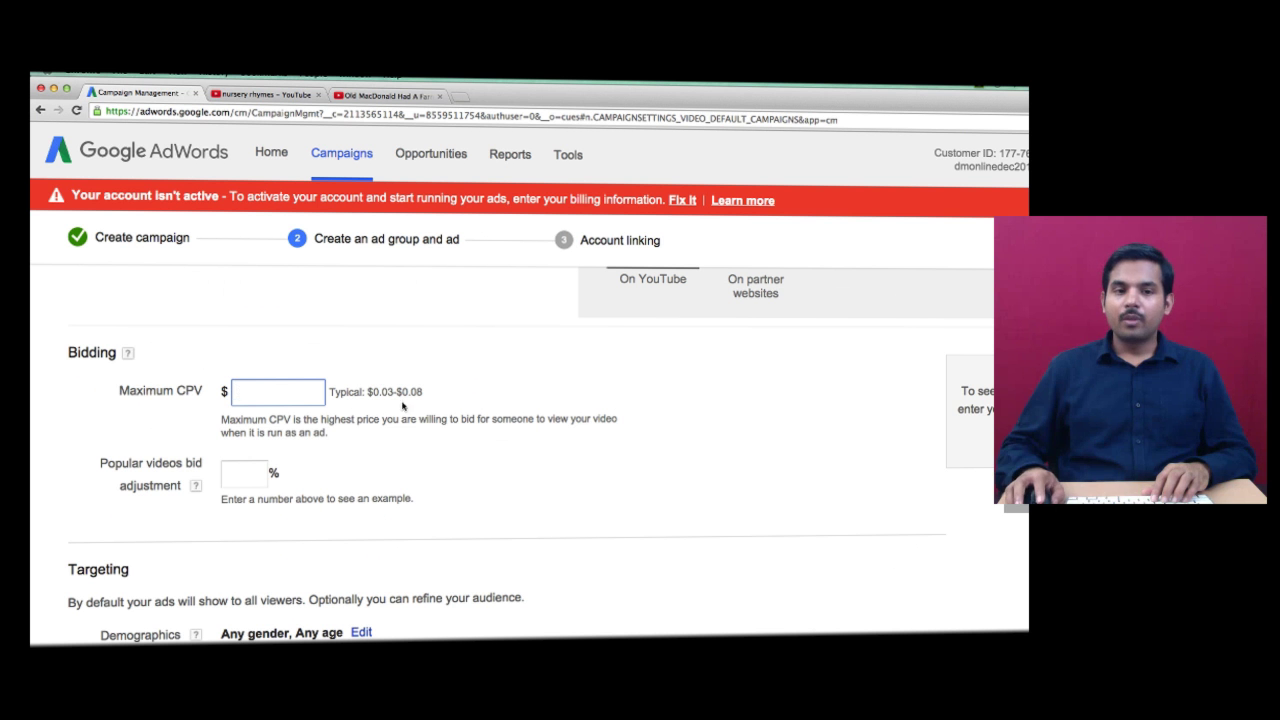
type("0.03")
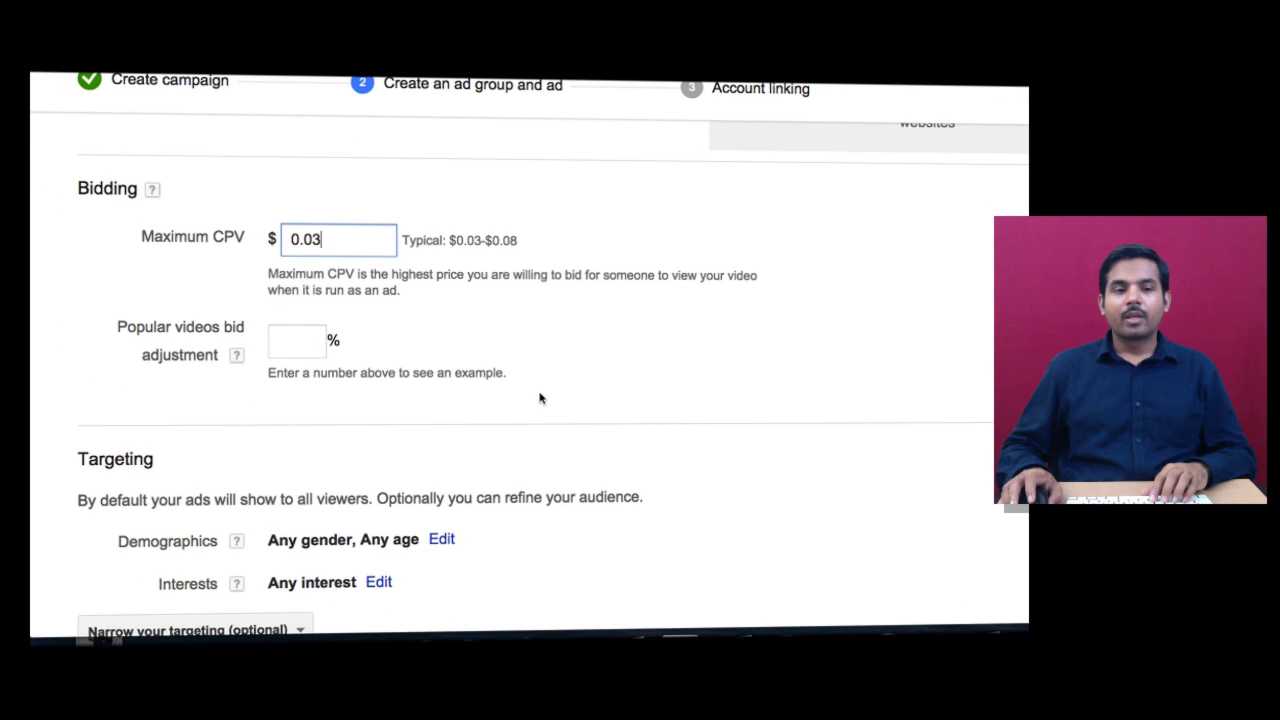
scroll(539, 398, "down", 2)
scroll(539, 398, "down", 2)
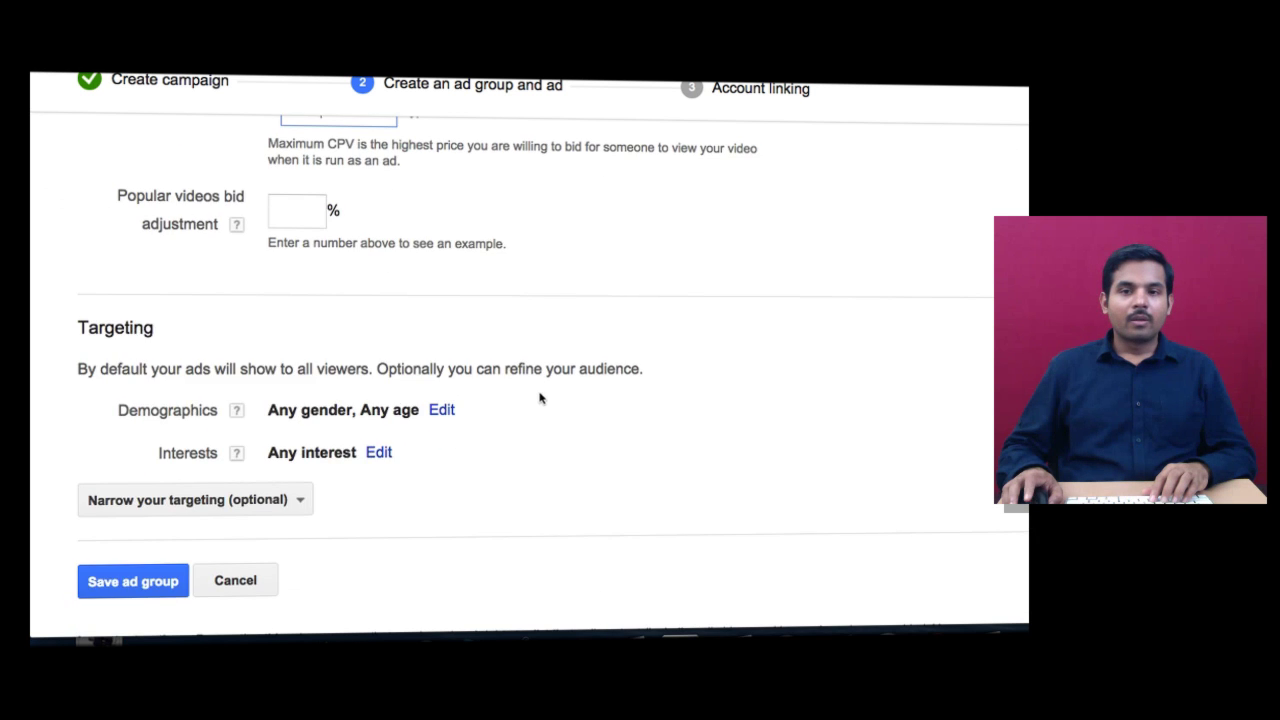
scroll(539, 398, "up", 3)
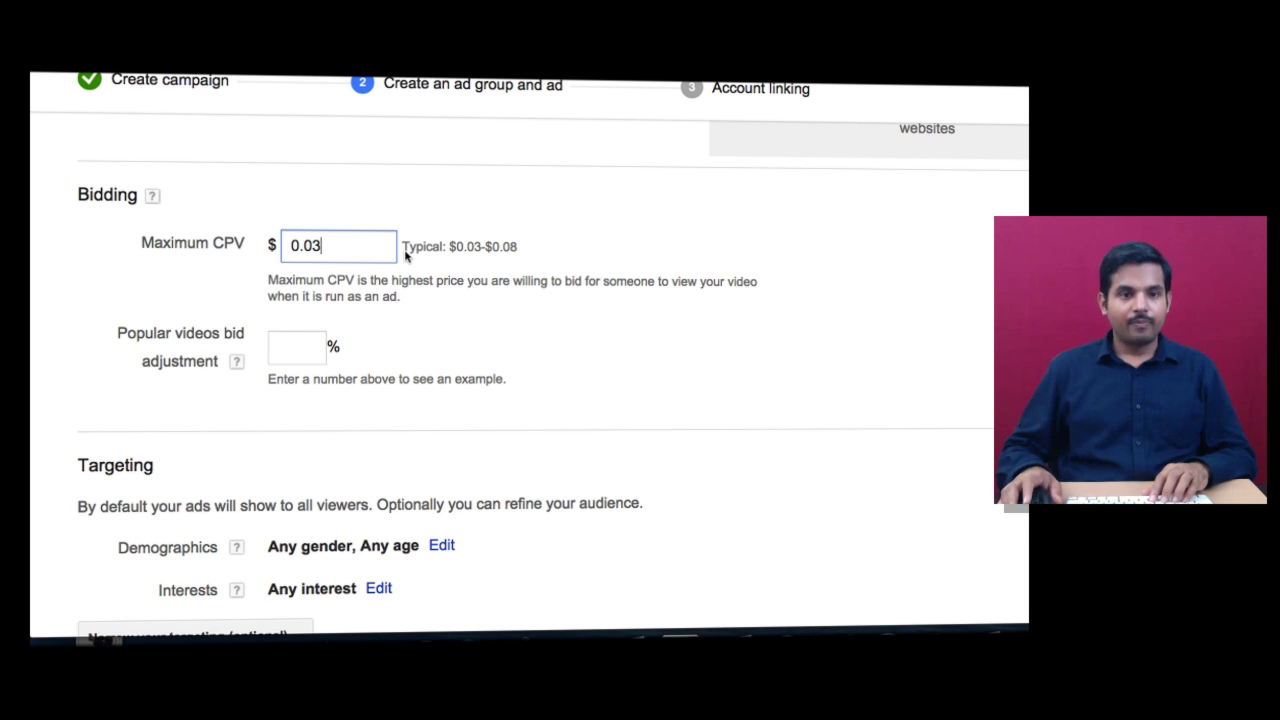
scroll(405, 256, "down", 4)
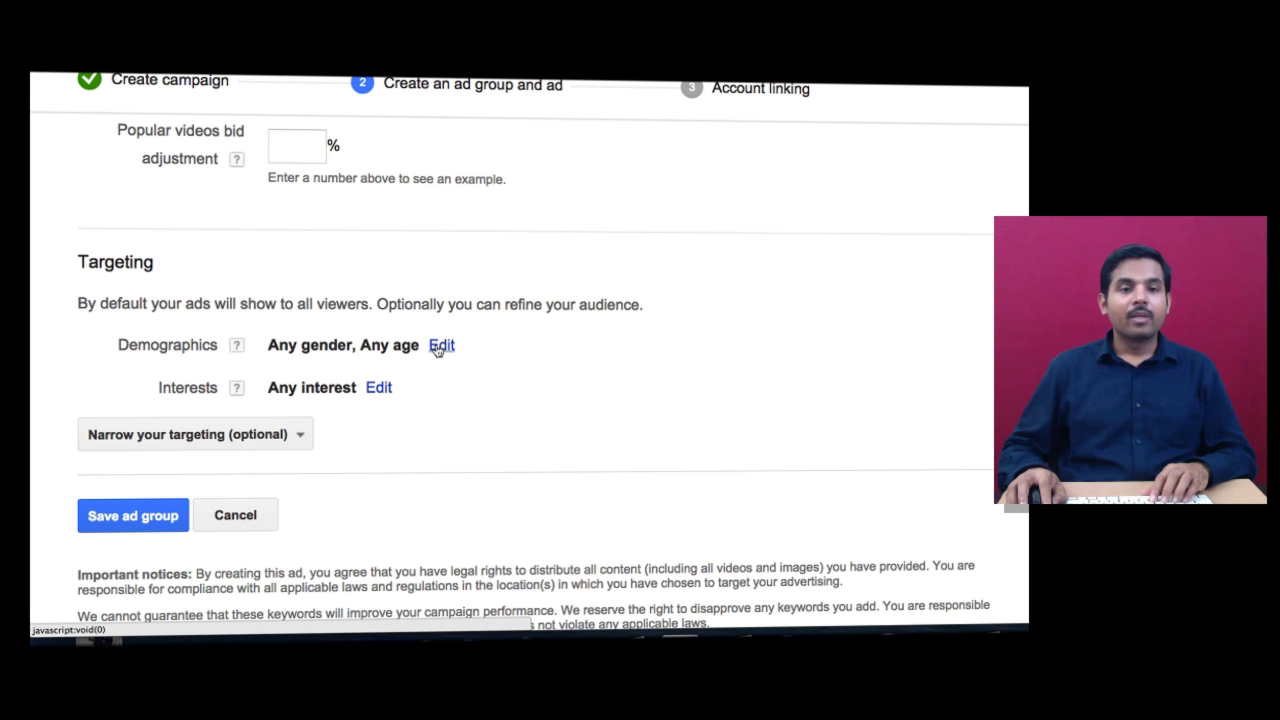
Step: Limit demographics to Female, ages 25–34, 35–44 and Unknown, excluding male and unknown gender, and all other ages
left_click(437, 346)
scroll(515, 410, "down", 3)
left_click(294, 338)
left_click(294, 310)
left_click(492, 283)
left_click(492, 366)
left_click(492, 393)
left_click(492, 420)
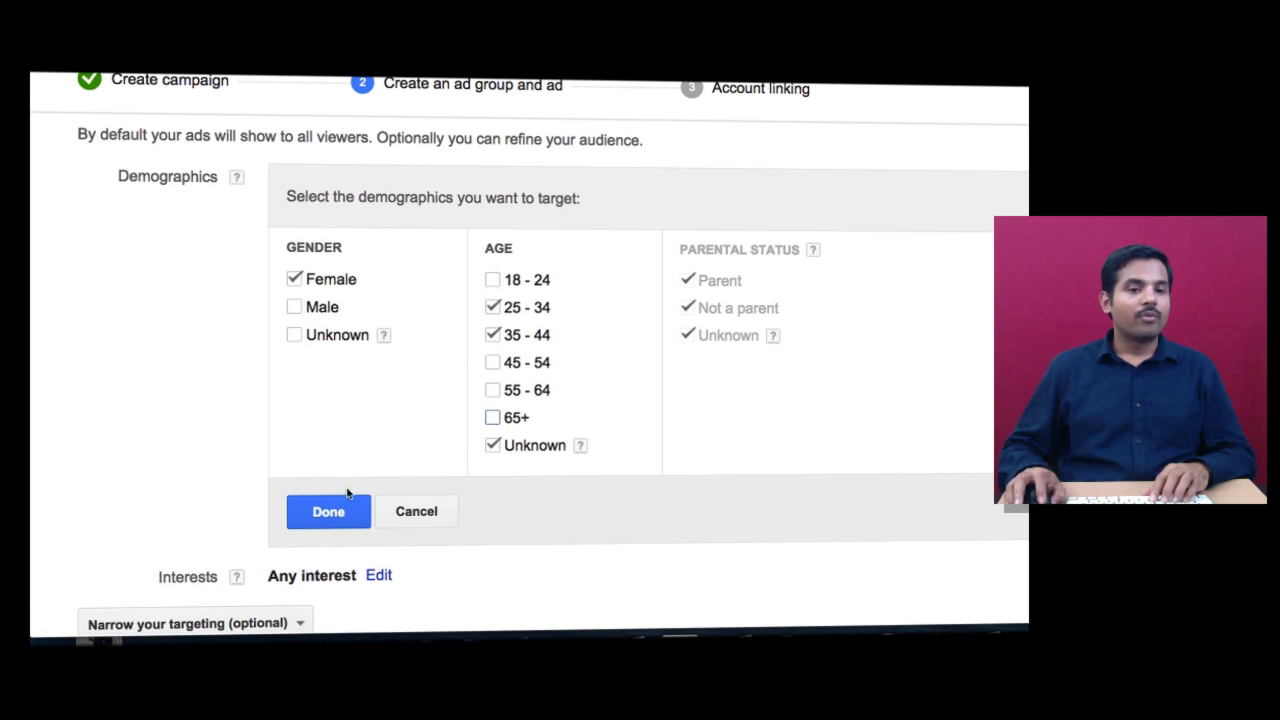
left_click(340, 508)
Step: Add Art & Theater Aficionados and Auto Enthusiasts interest audiences, leaving narrowing options unused
left_click(358, 217)
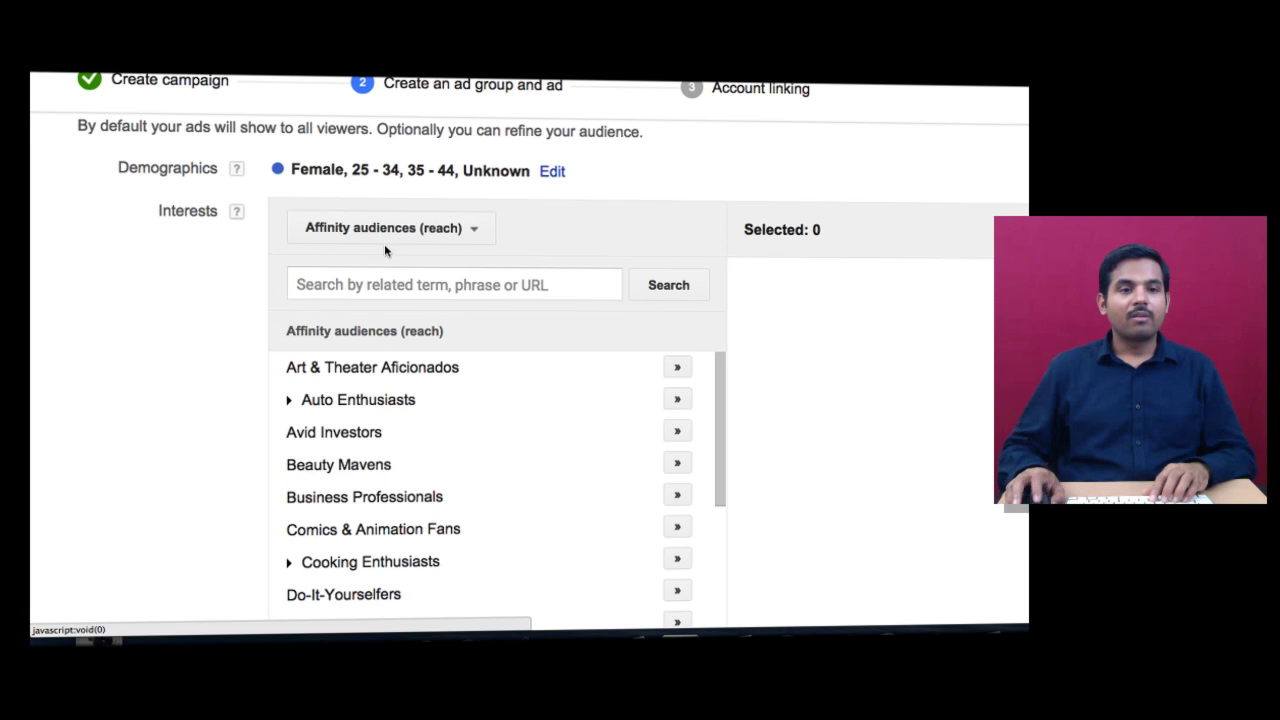
left_click(677, 330)
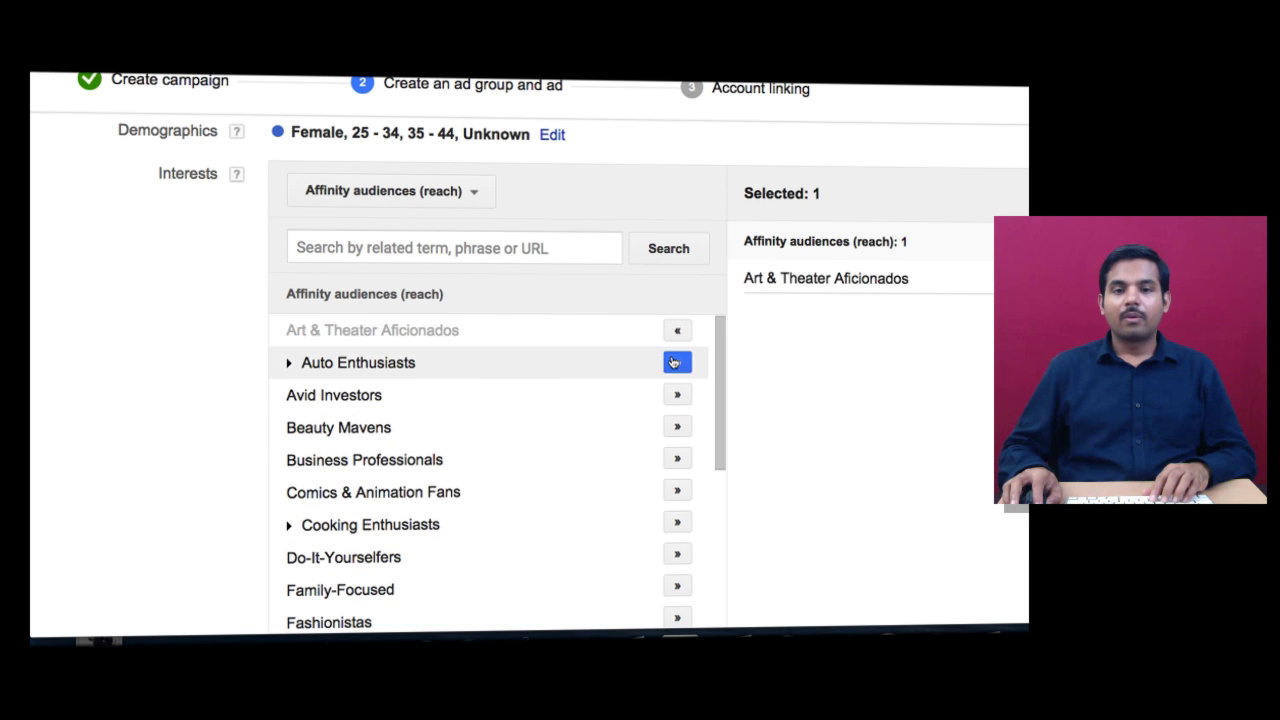
left_click(677, 362)
scroll(675, 365, "down", 5)
scroll(170, 372, "down", 5)
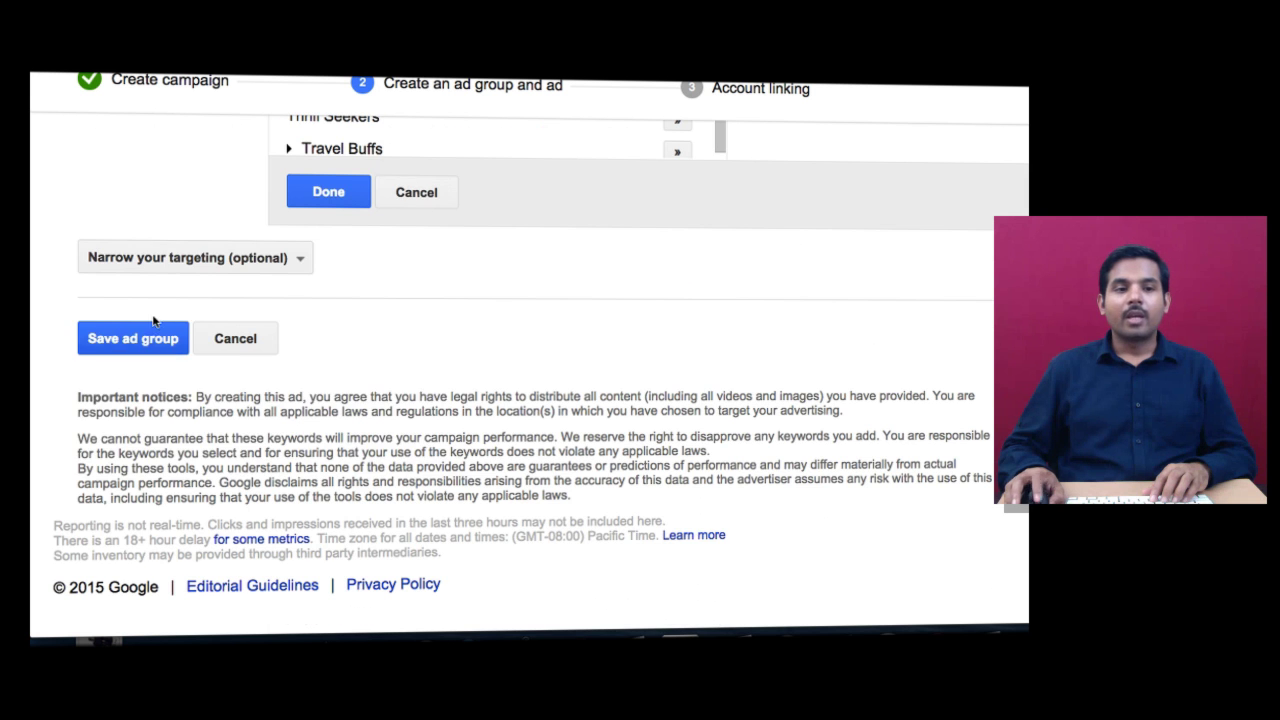
left_click(168, 258)
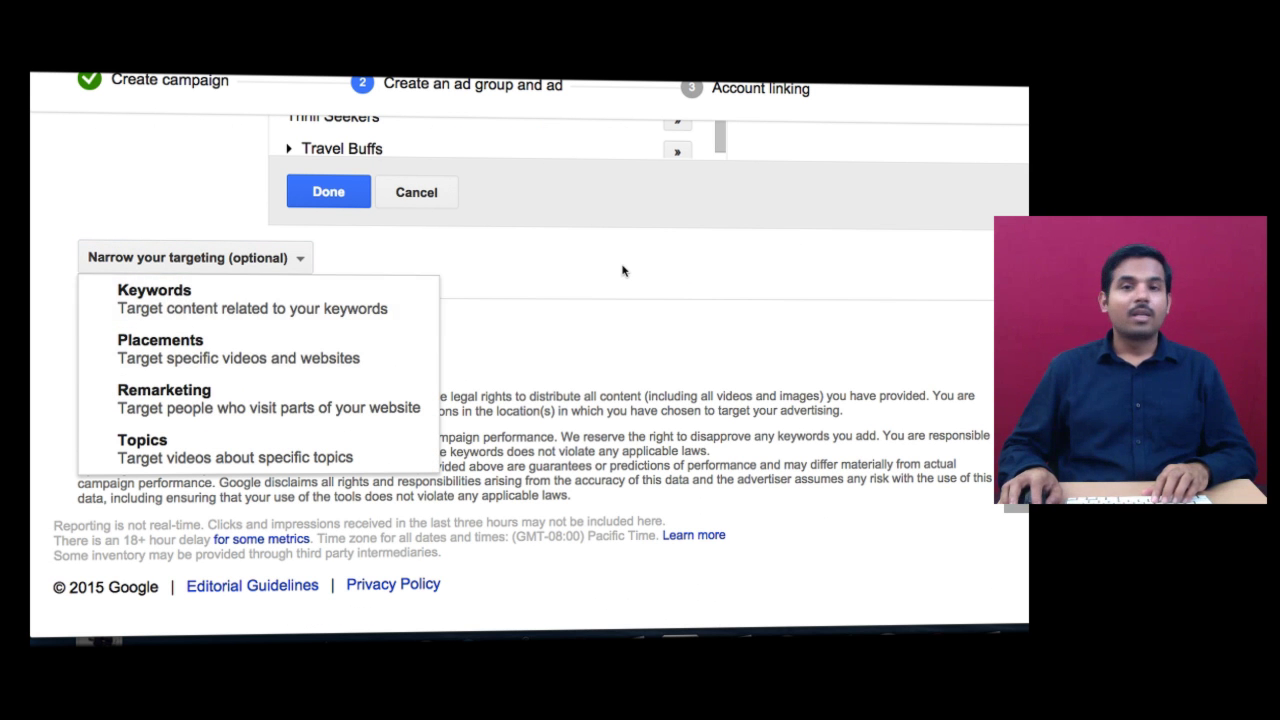
left_click(580, 290)
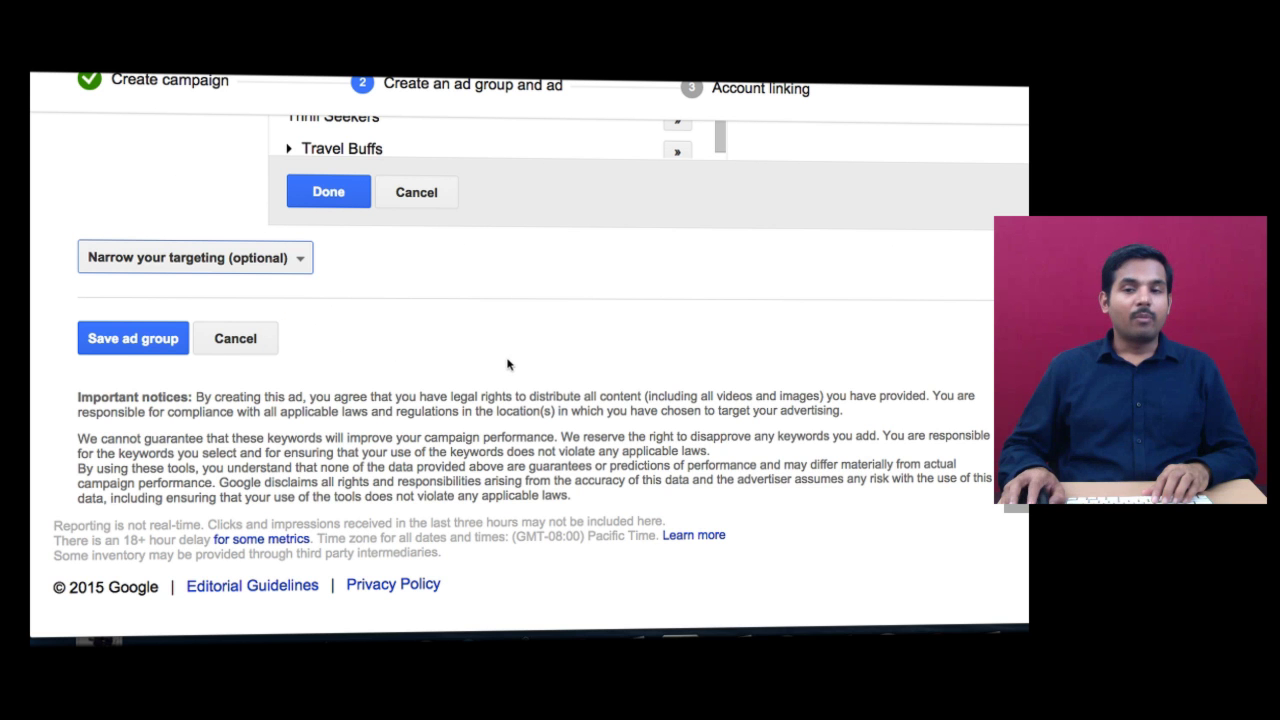
Step: Review the ad group settings and save the ad group
scroll(508, 363, "up", 5)
scroll(508, 363, "up", 5)
scroll(508, 363, "up", 3)
scroll(890, 344, "up", 3)
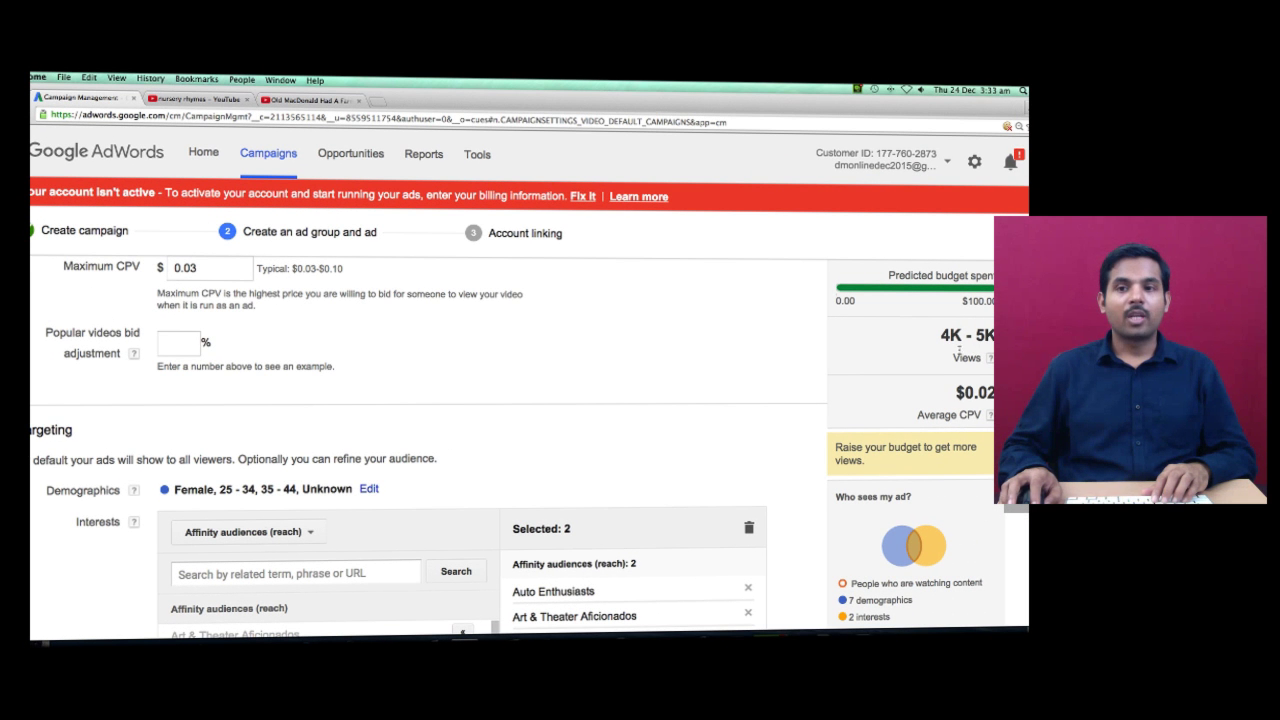
scroll(657, 472, "down", 1)
scroll(660, 468, "down", 3)
scroll(684, 457, "down", 5)
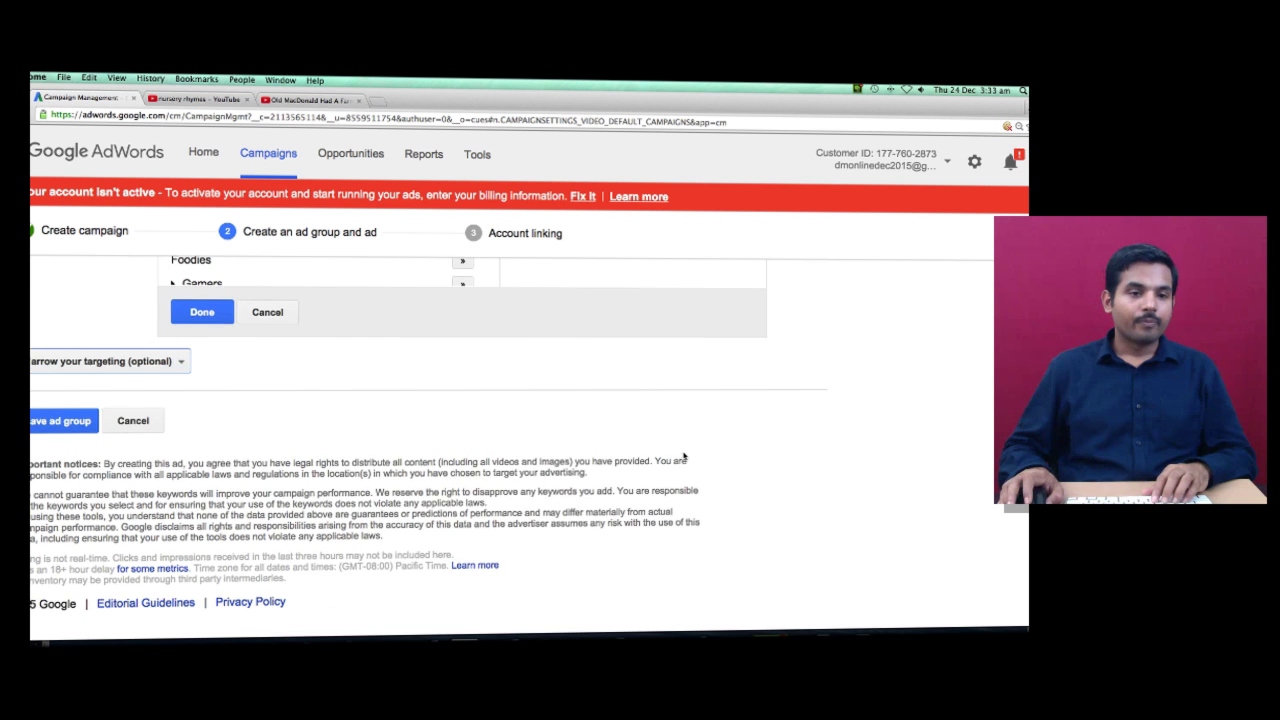
left_click(65, 421)
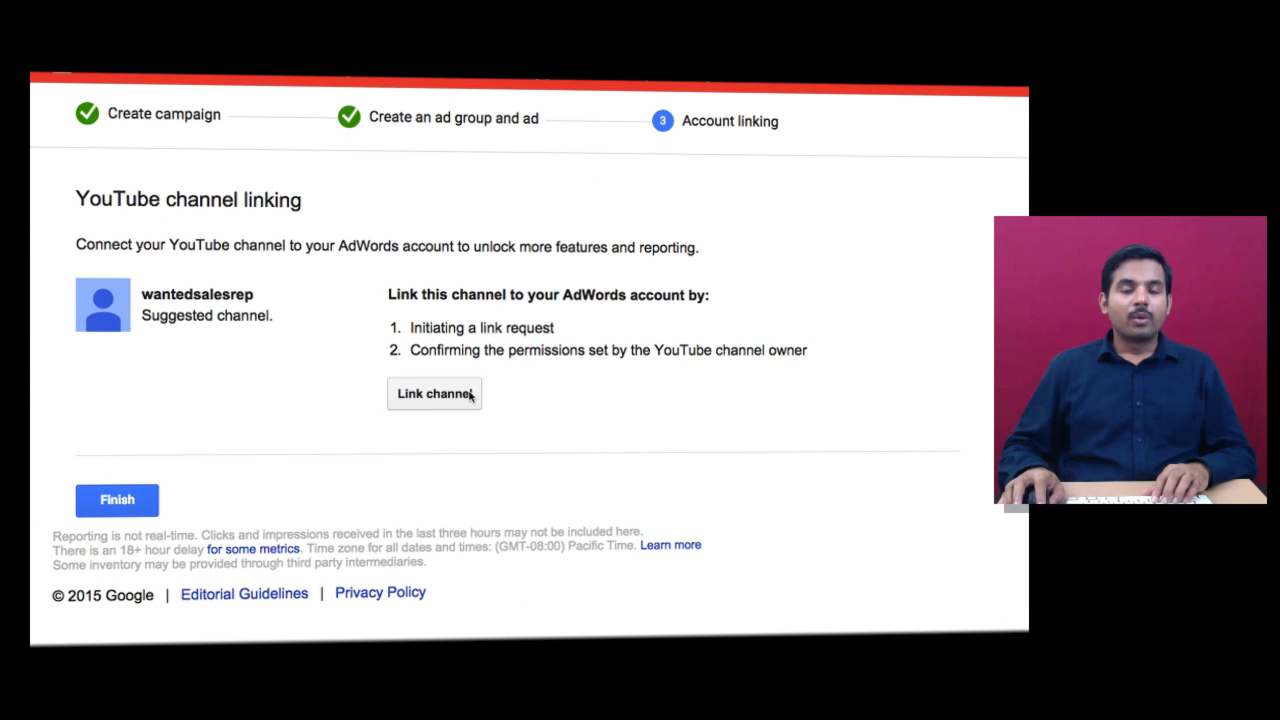
Step: Request a link to the suggested YouTube channel and finish the campaign setup
left_click(438, 398)
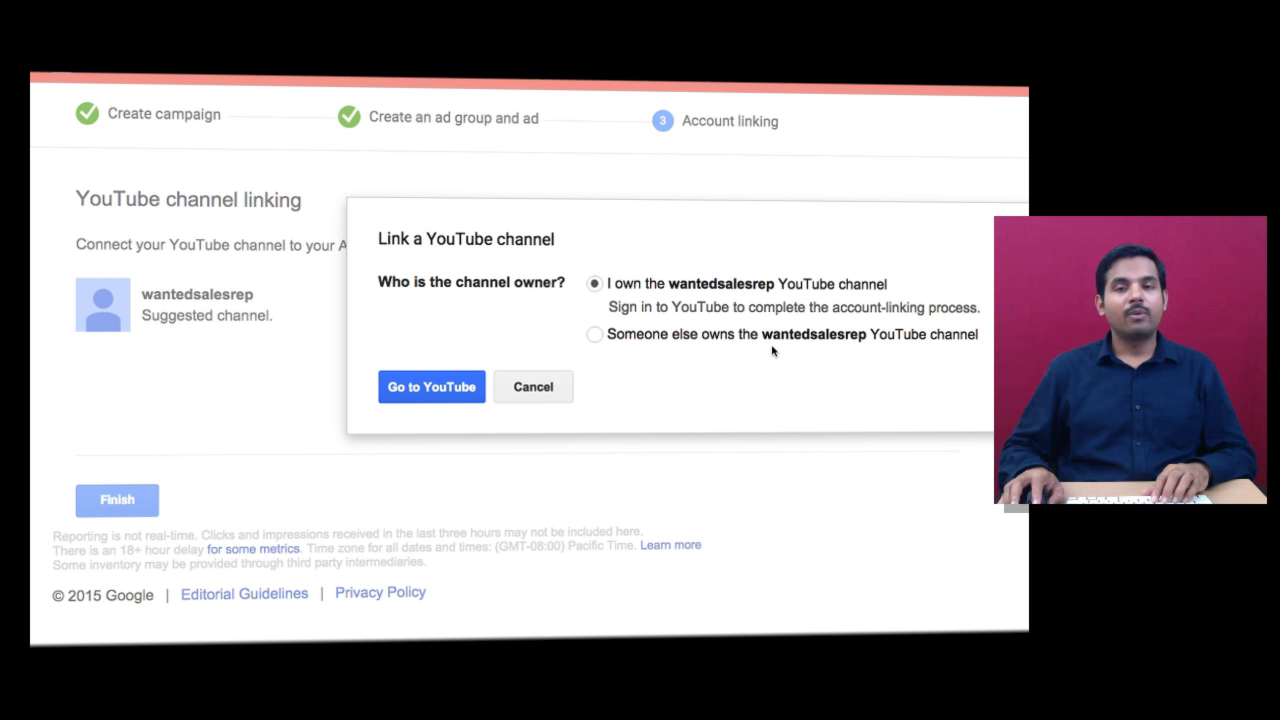
left_click(547, 389)
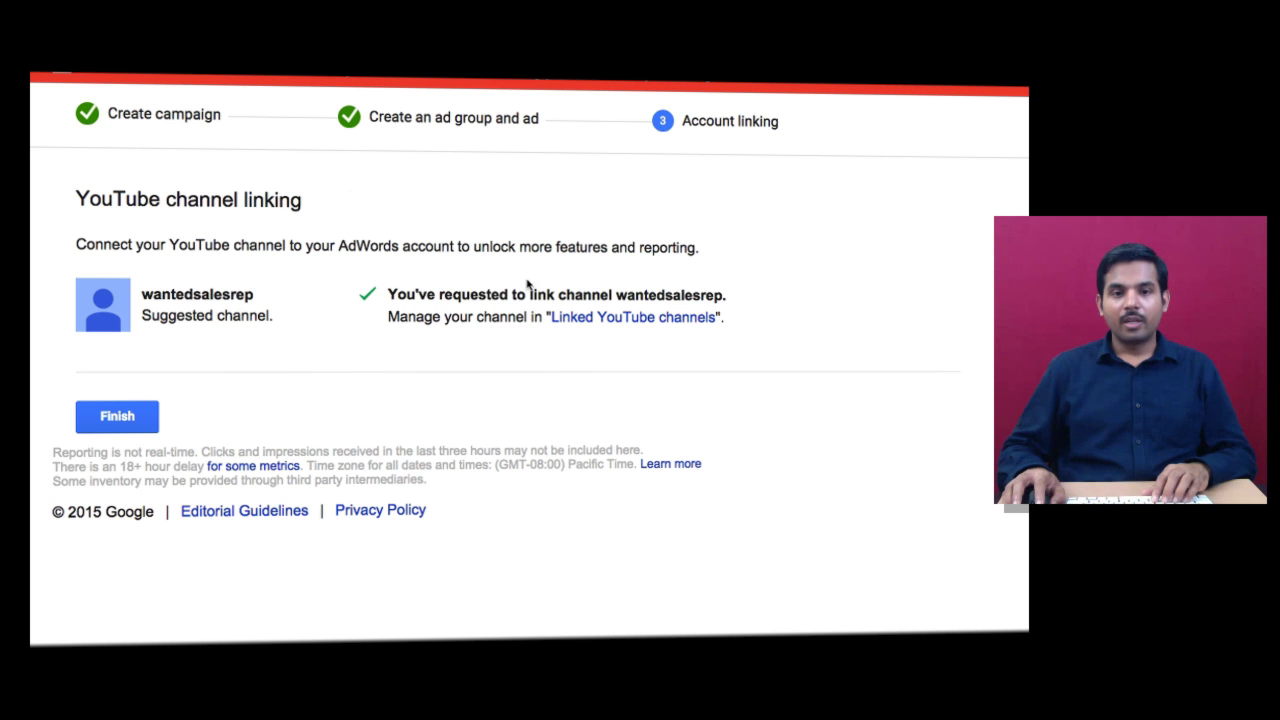
left_click(118, 417)
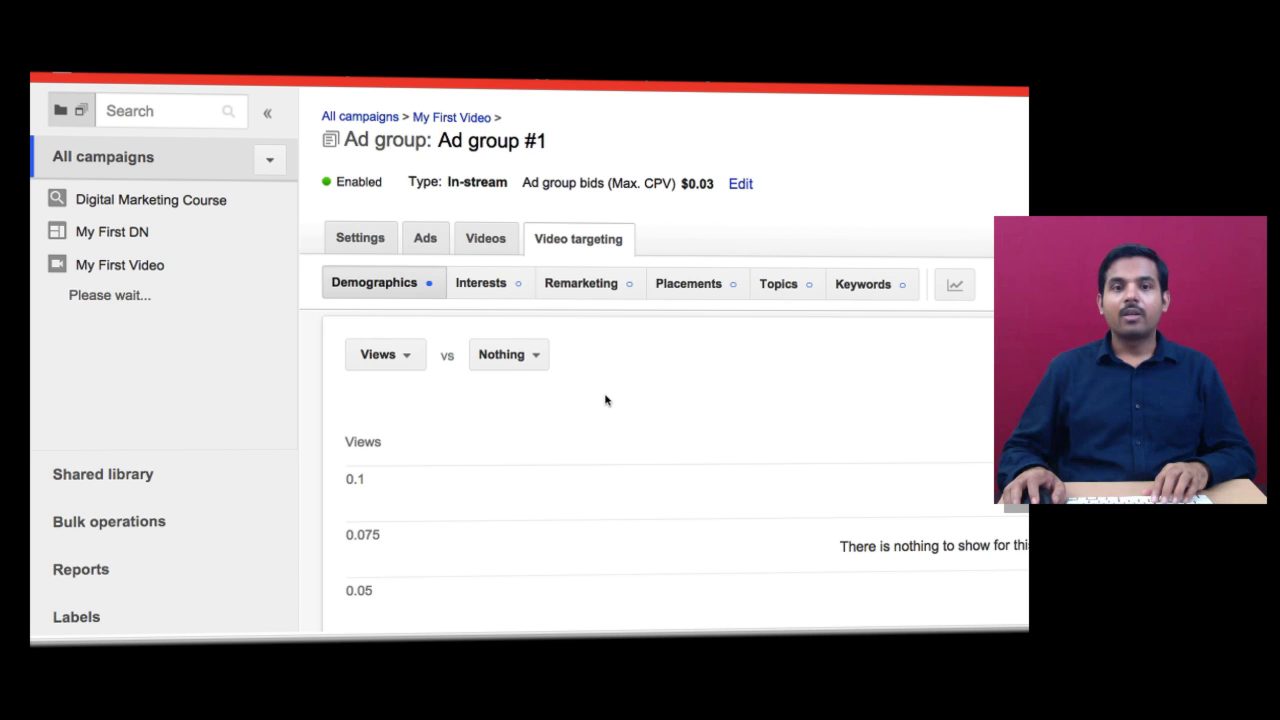
Step: Scroll through the Age table and exclusions, confirming 25–34, 35–44 and Unknown are active, then return to the top
scroll(605, 400, "down", 2)
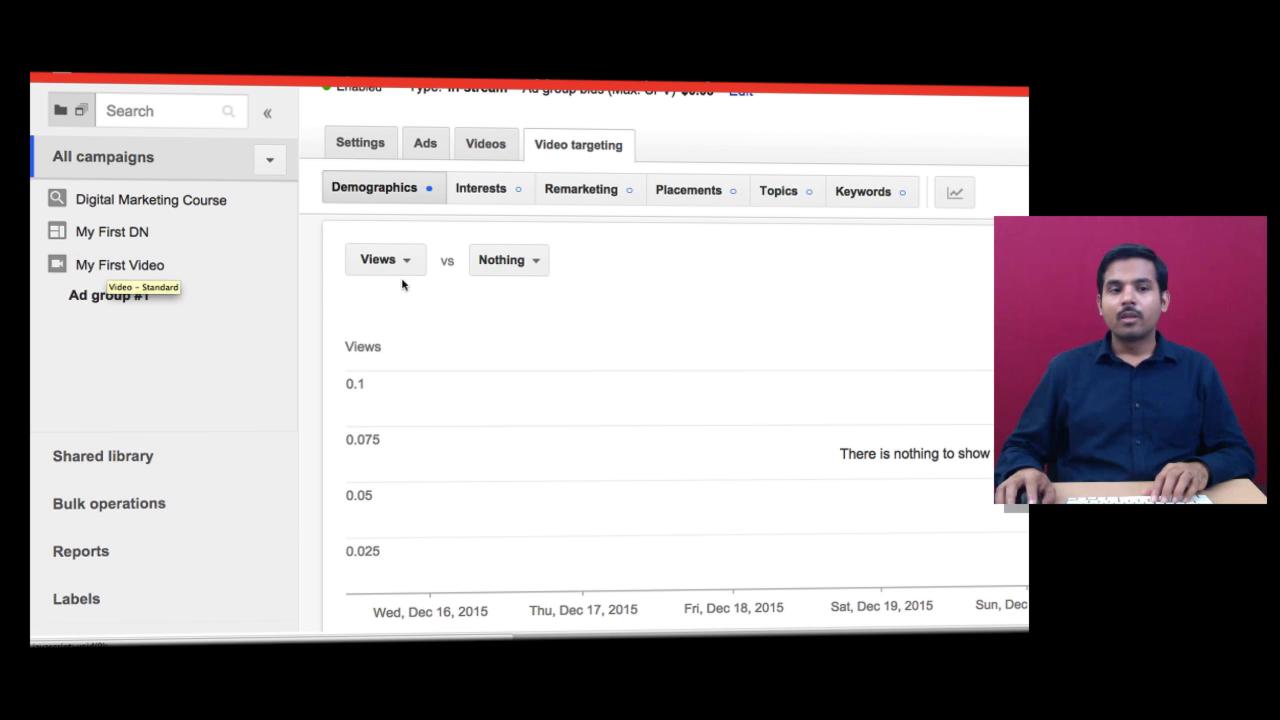
scroll(852, 352, "down", 1)
scroll(770, 359, "up", 3)
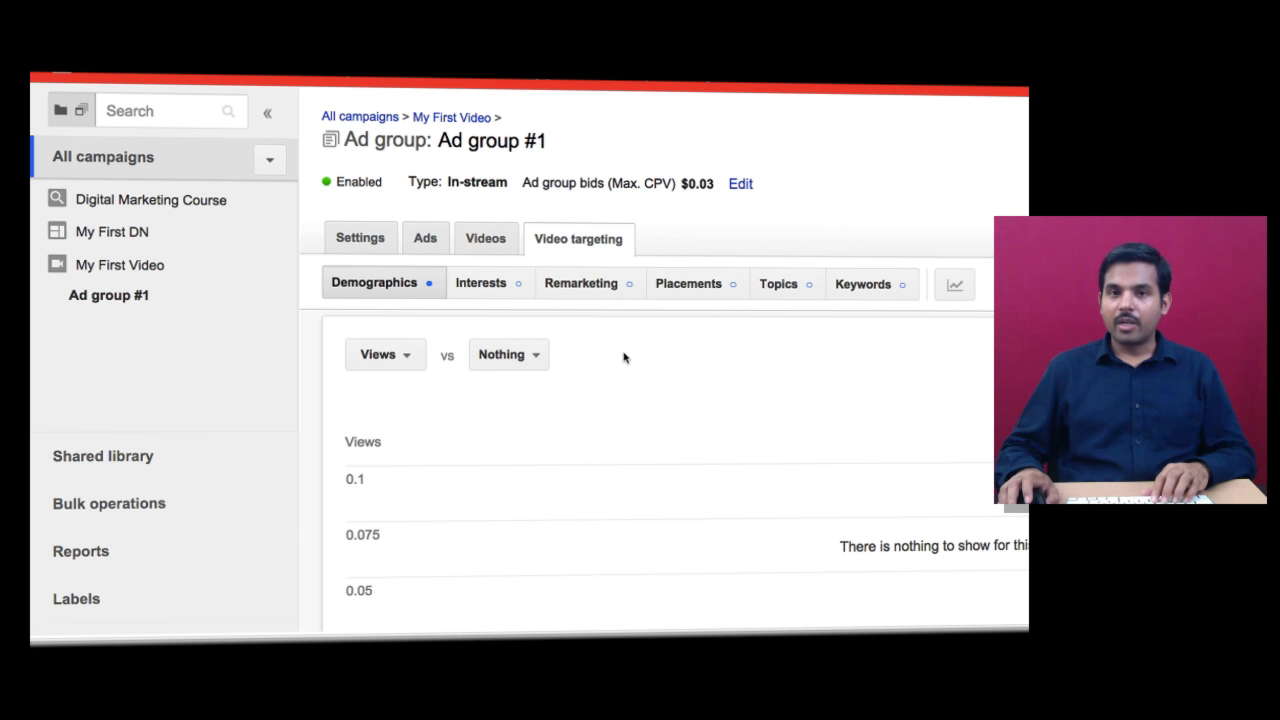
scroll(621, 354, "down", 2)
scroll(623, 357, "down", 1)
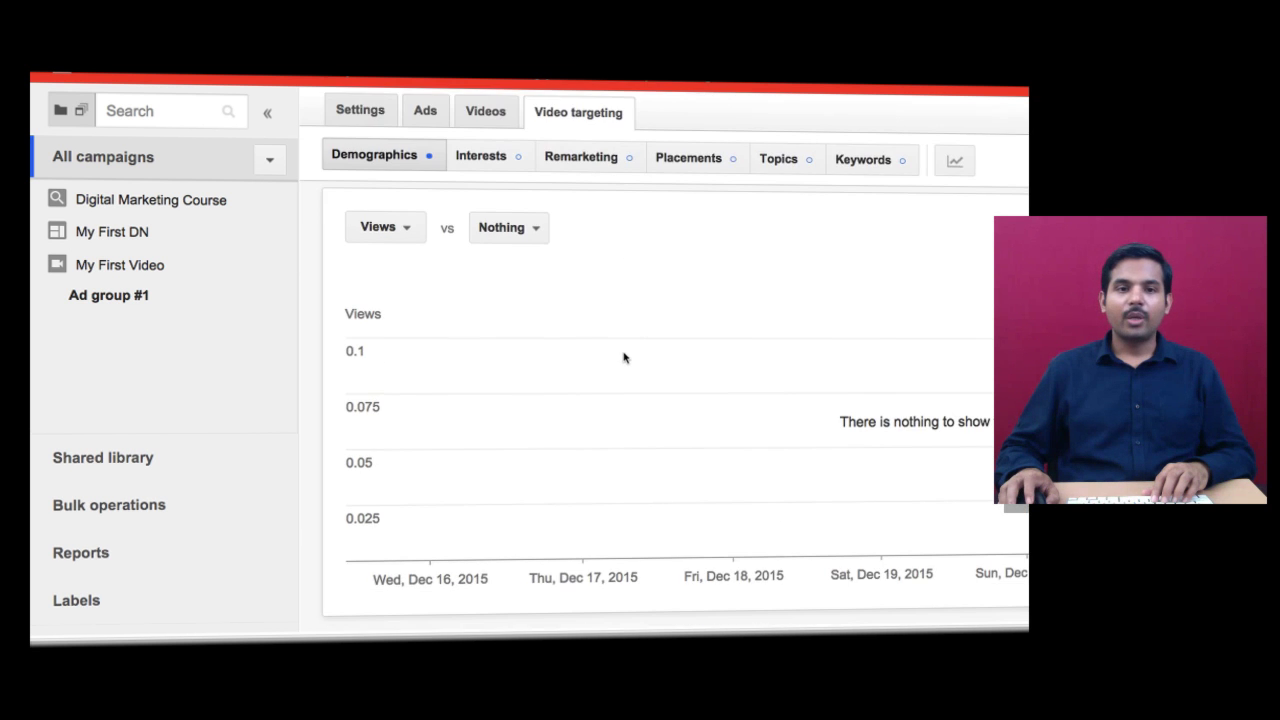
scroll(623, 357, "down", 5)
scroll(623, 357, "down", 4)
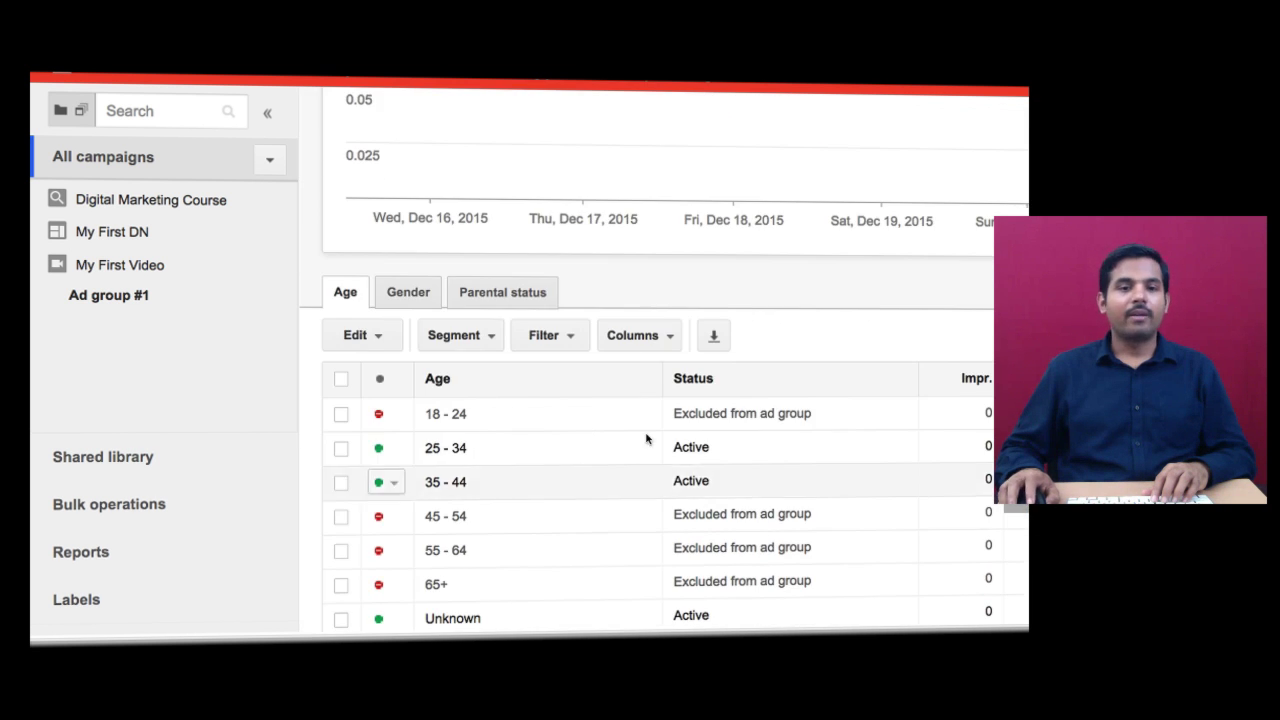
scroll(646, 437, "up", 7)
scroll(655, 414, "down", 3)
scroll(655, 414, "down", 6)
scroll(655, 414, "down", 3)
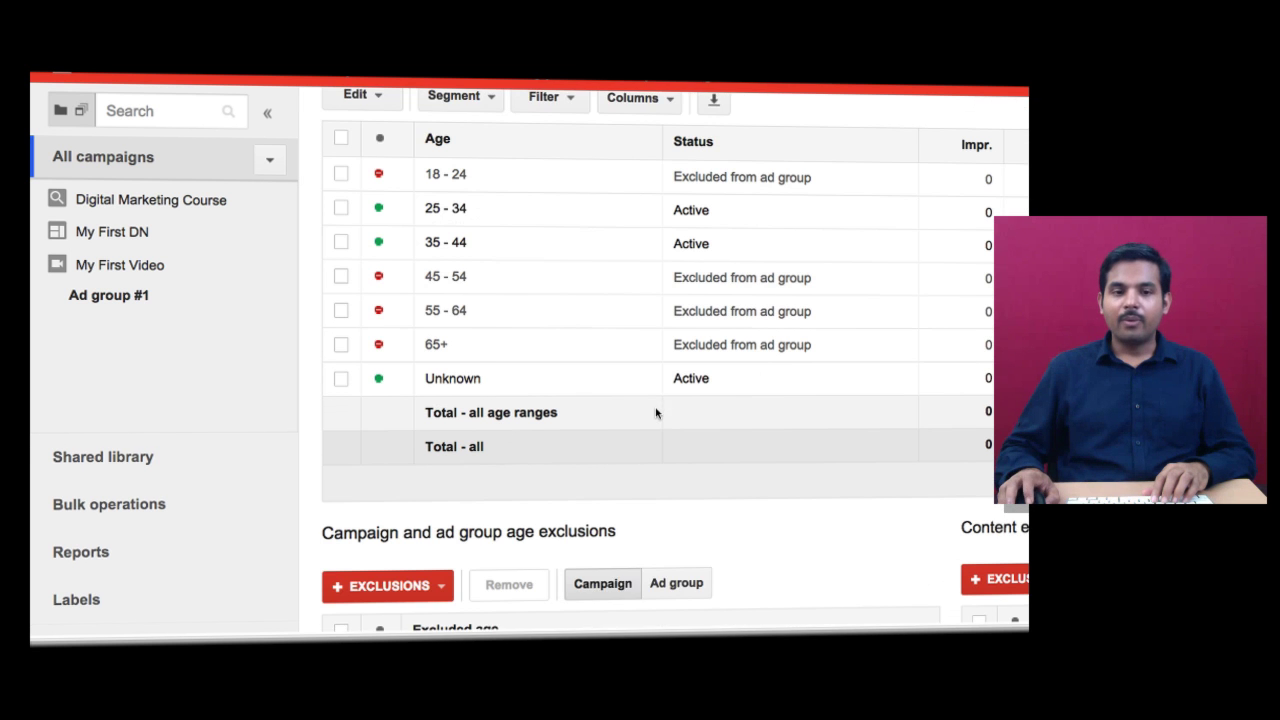
scroll(655, 414, "down", 1)
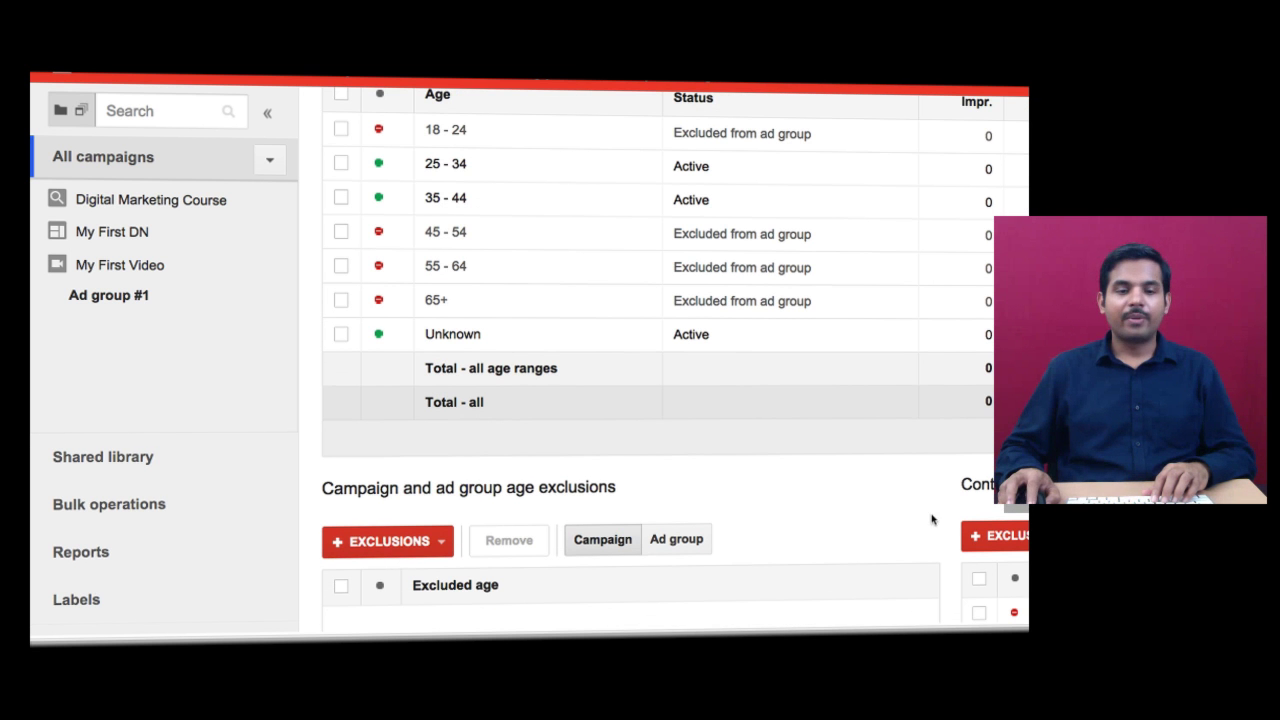
scroll(931, 519, "down", 1)
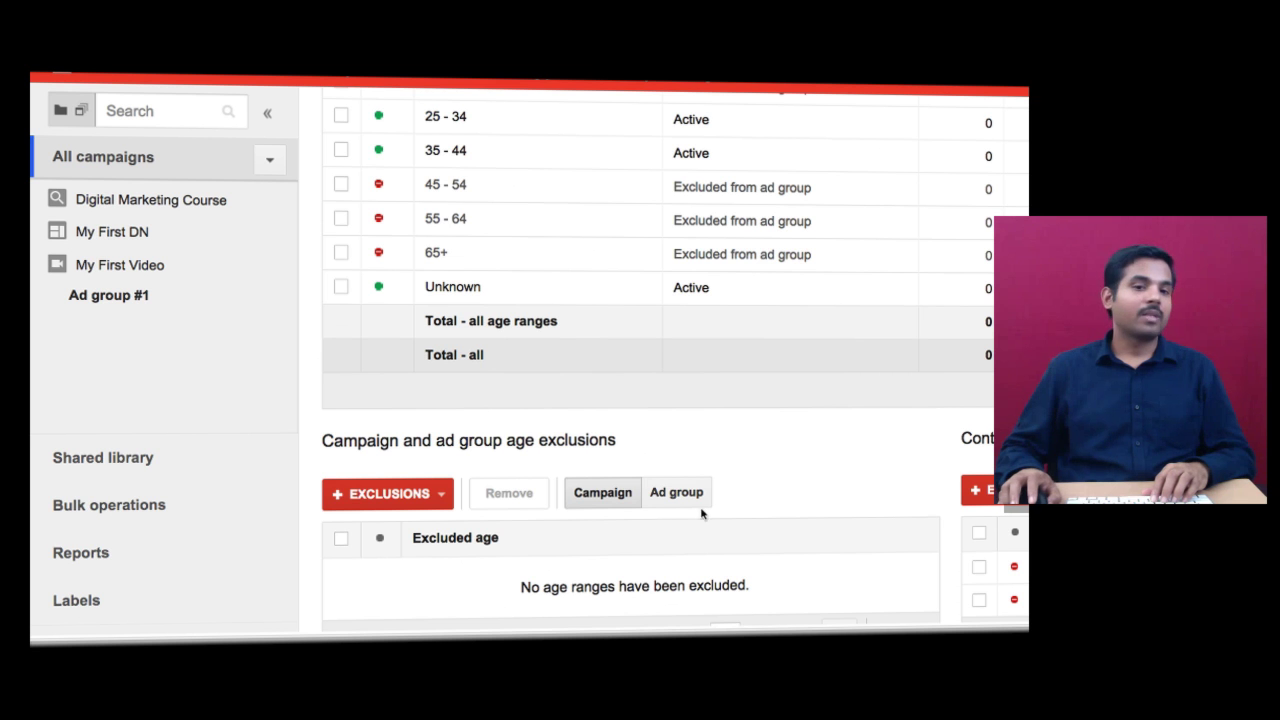
scroll(730, 489, "up", 2)
scroll(730, 490, "up", 6)
scroll(730, 489, "up", 9)
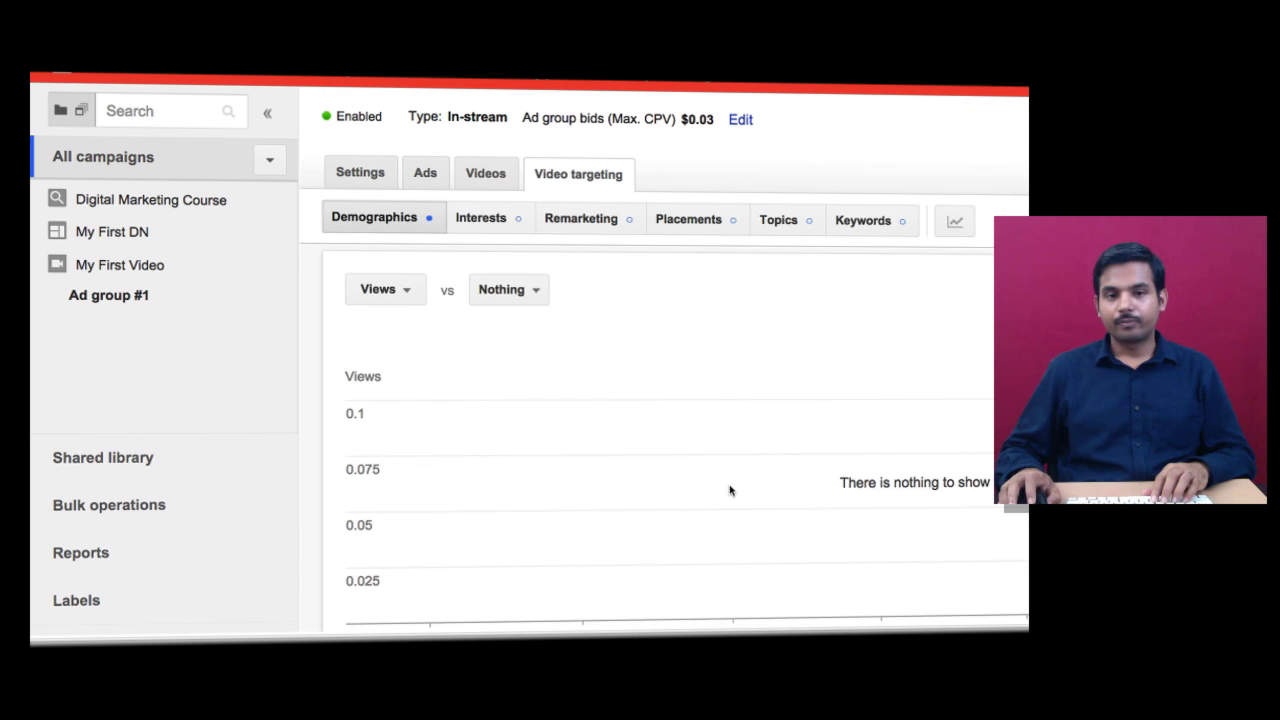
scroll(715, 470, "up", 1)
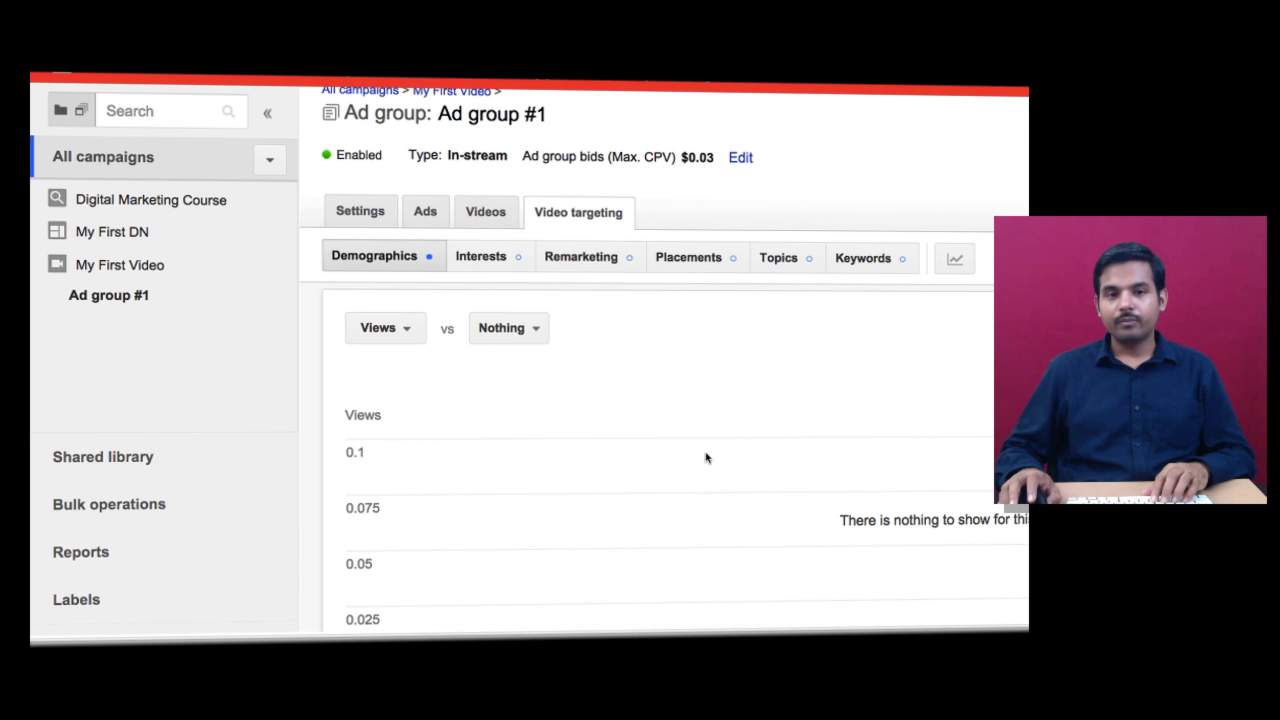
Step: Open Ad group #1's Videos report and scroll through the video table
left_click(485, 212)
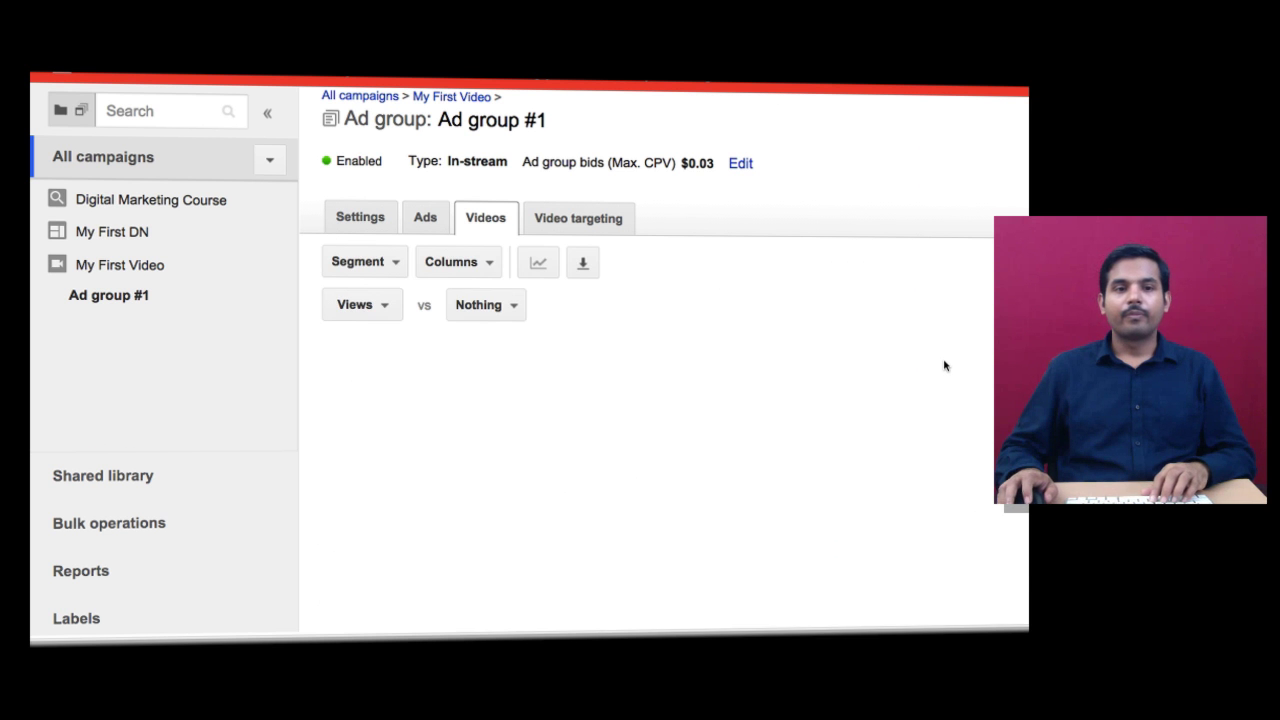
scroll(944, 366, "down", 1)
scroll(944, 366, "down", 5)
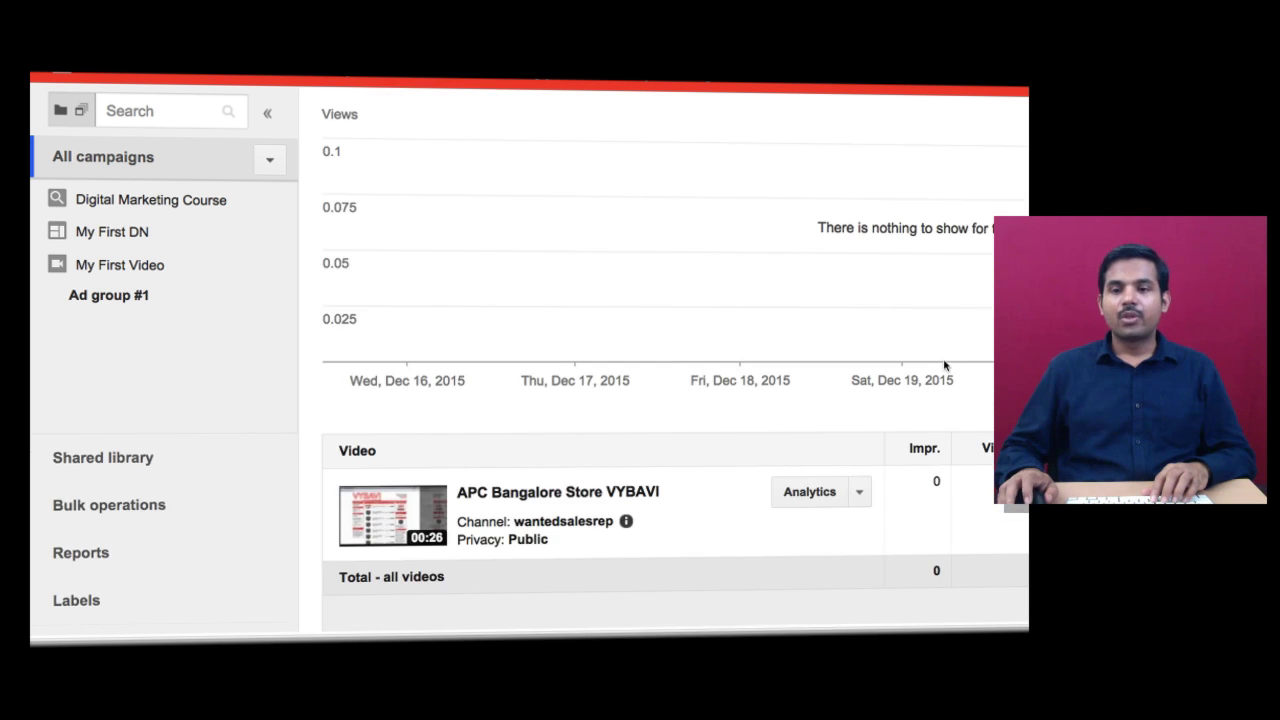
scroll(950, 628, "right", 3)
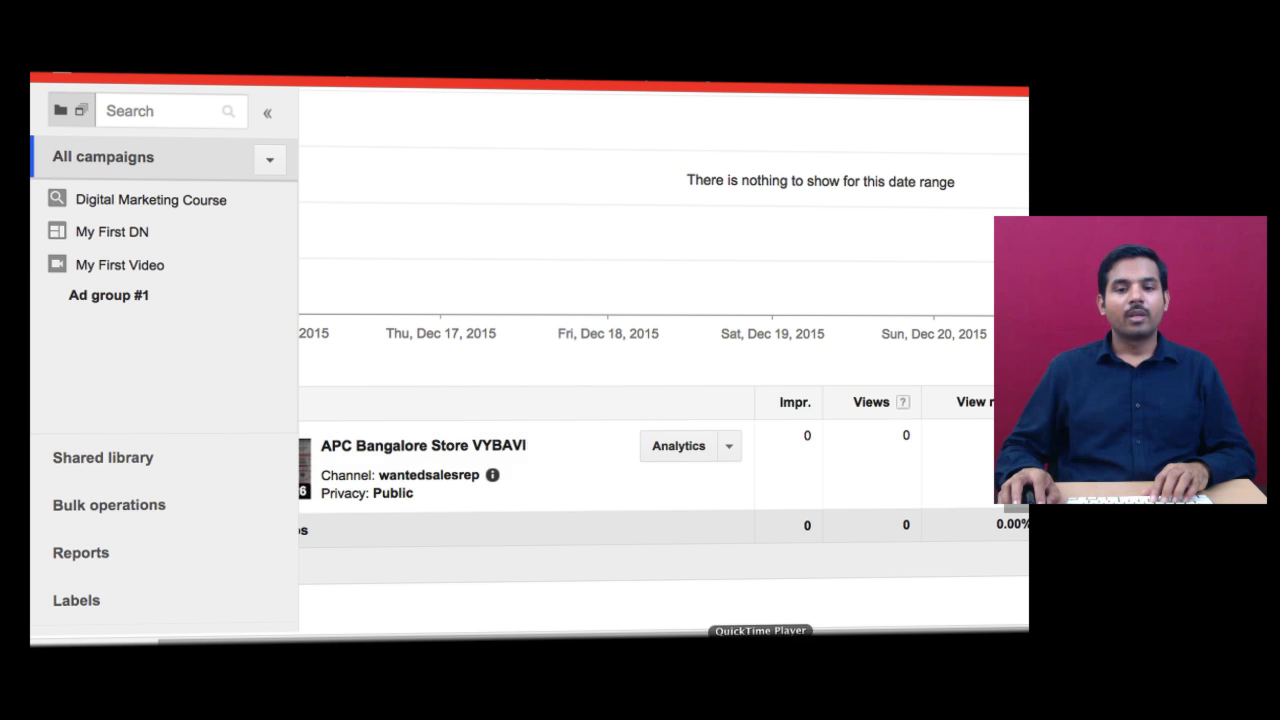
scroll(740, 630, "right", 3)
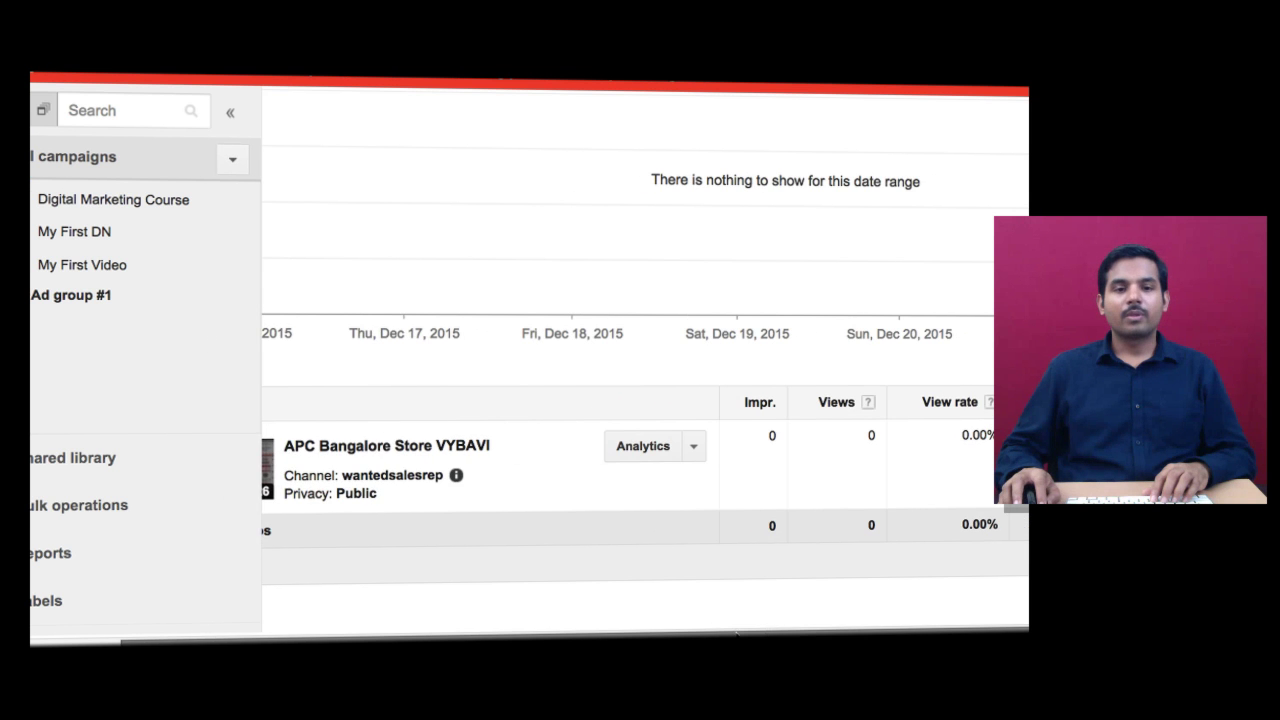
scroll(663, 565, "up", 3)
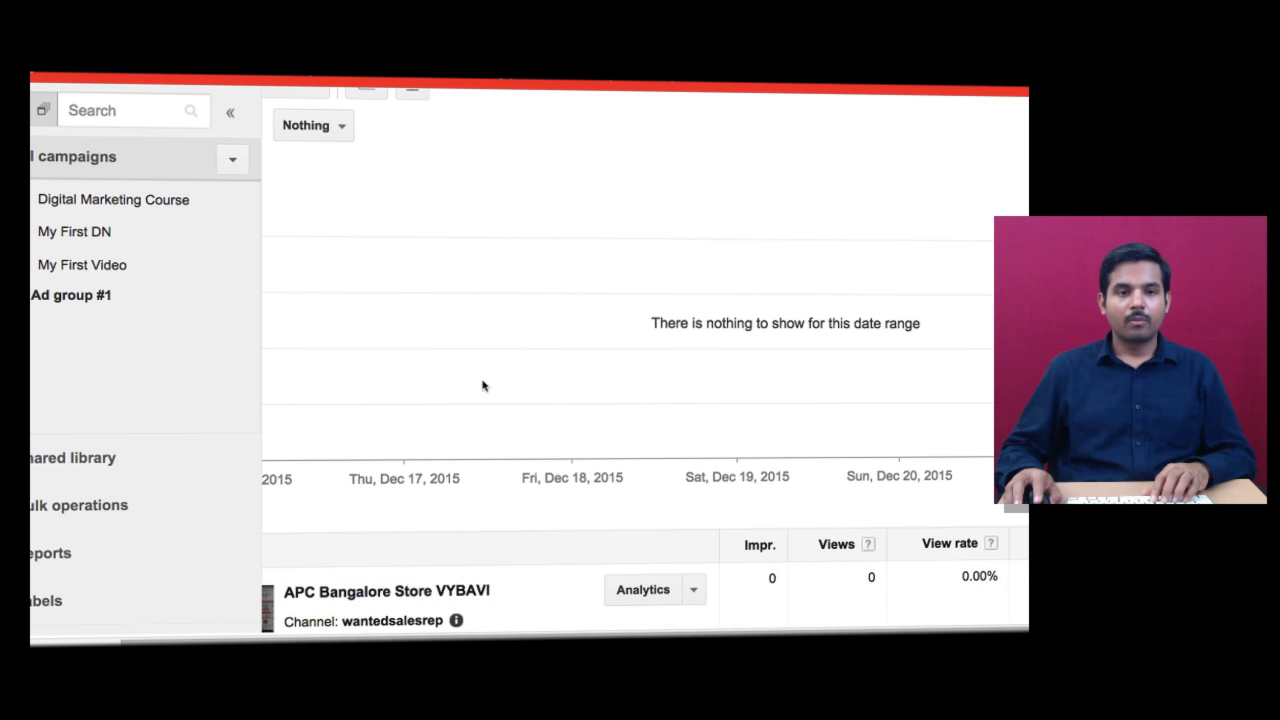
scroll(482, 385, "up", 3)
scroll(320, 594, "left", 3)
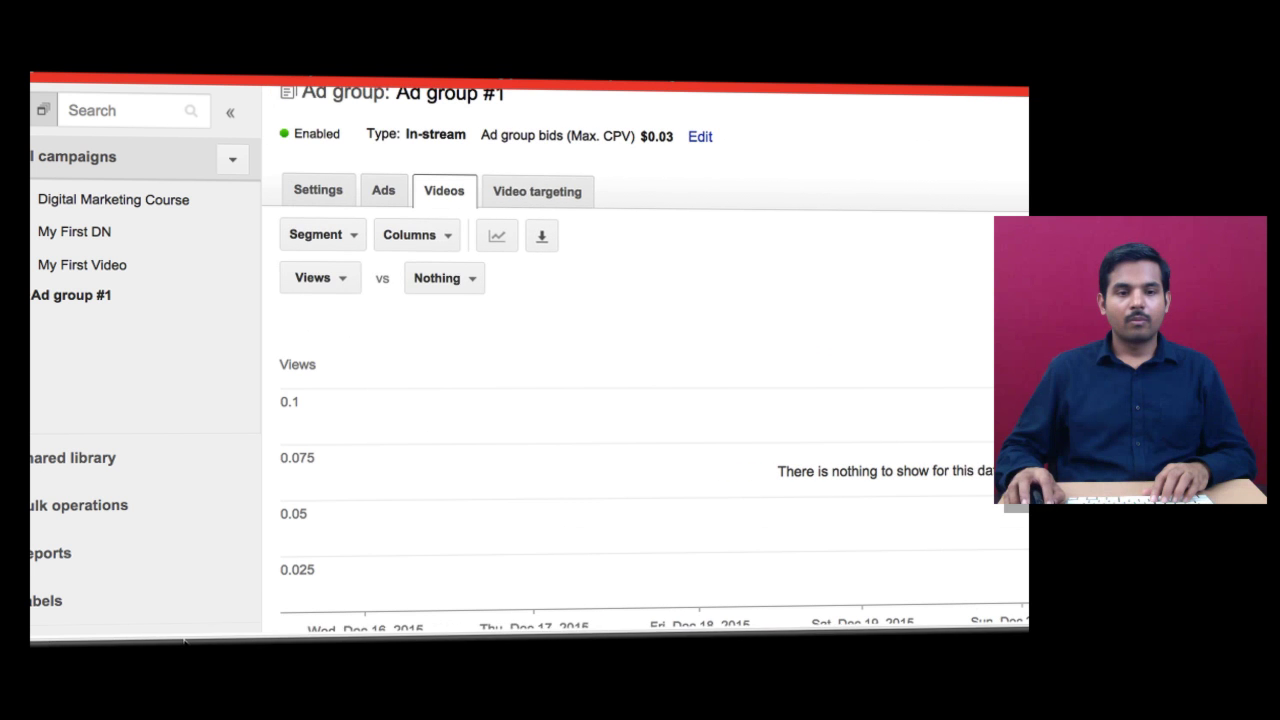
Step: Check the chart's metric options and apply the Conversions column set to the video table
left_click(335, 280)
mouse_move(360, 340)
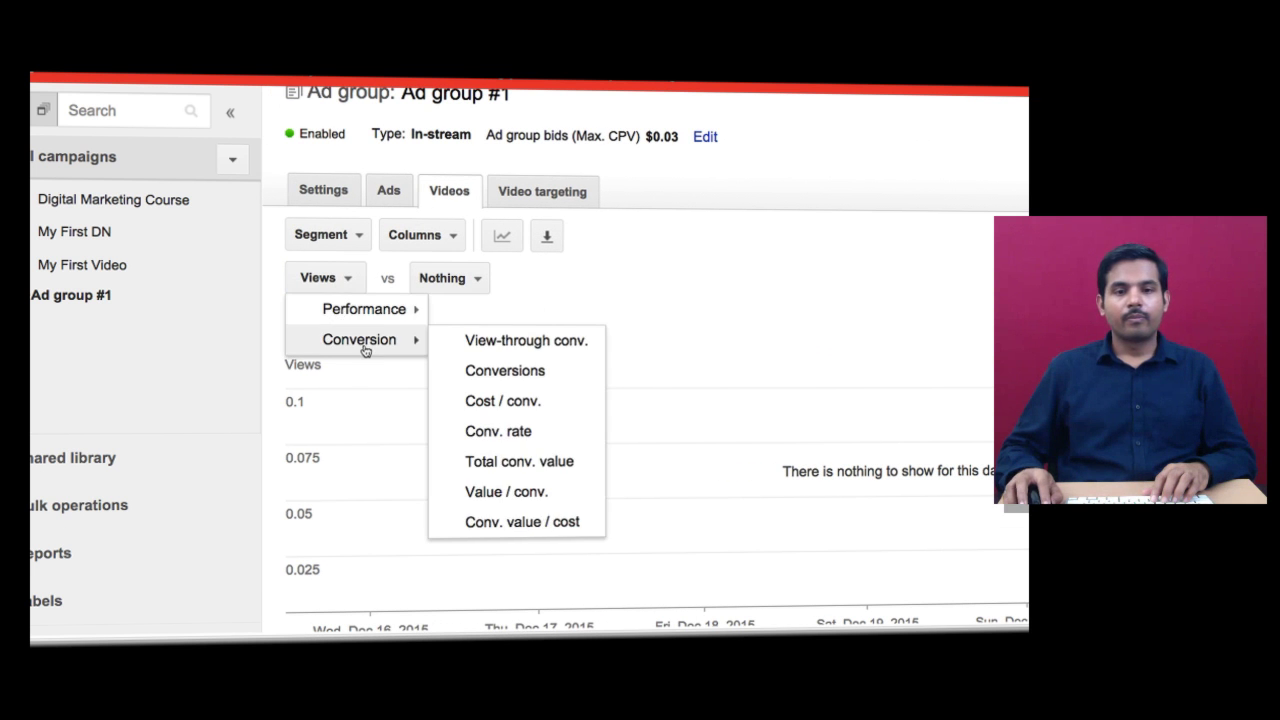
left_click(434, 235)
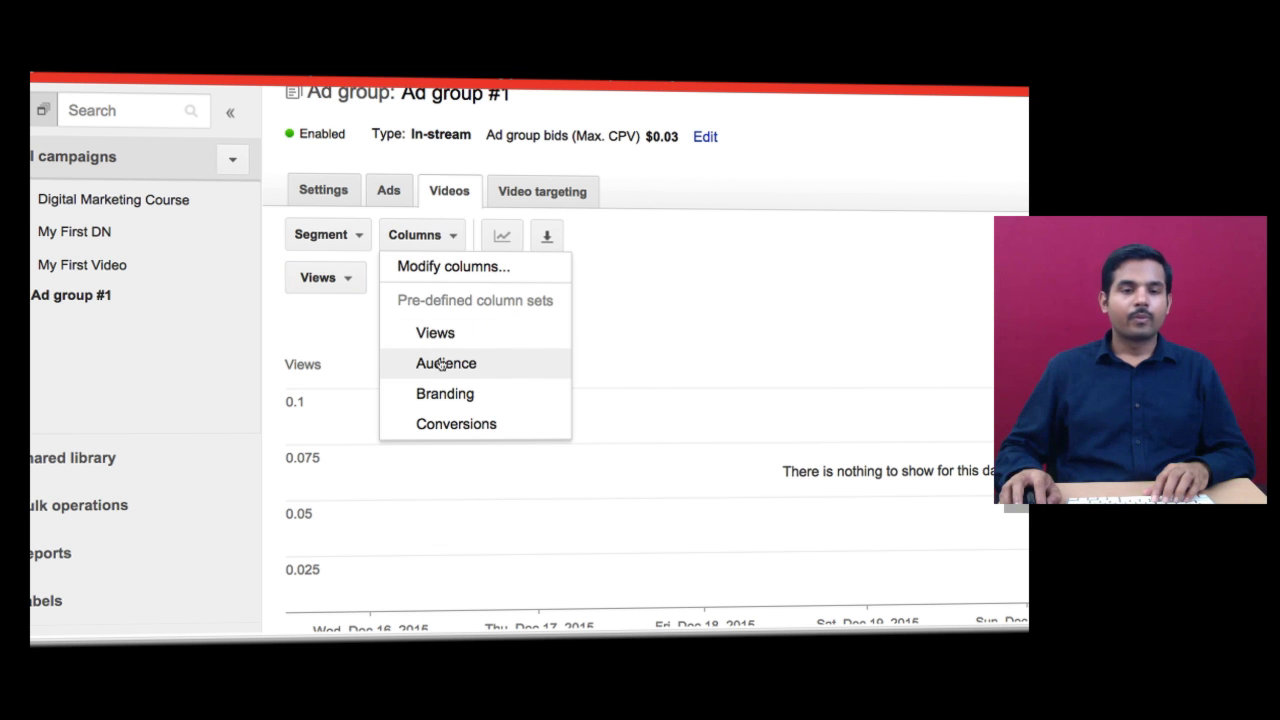
left_click(441, 418)
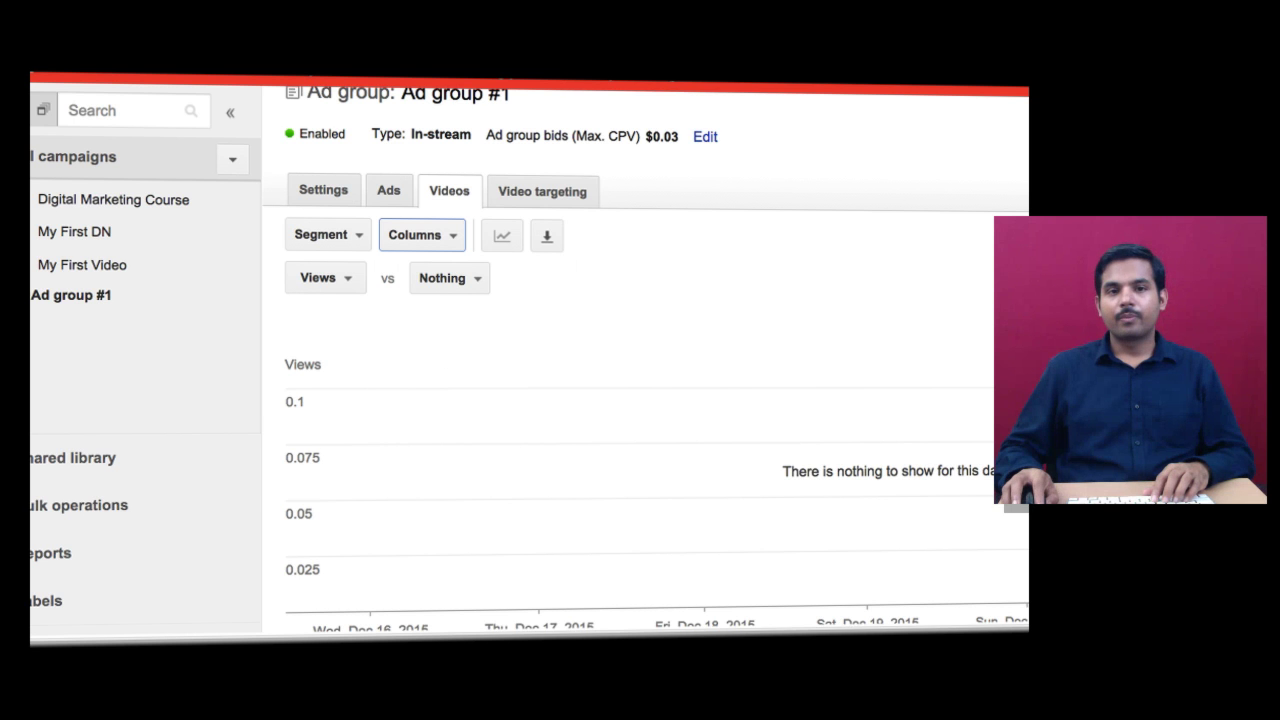
scroll(660, 243, "down", 5)
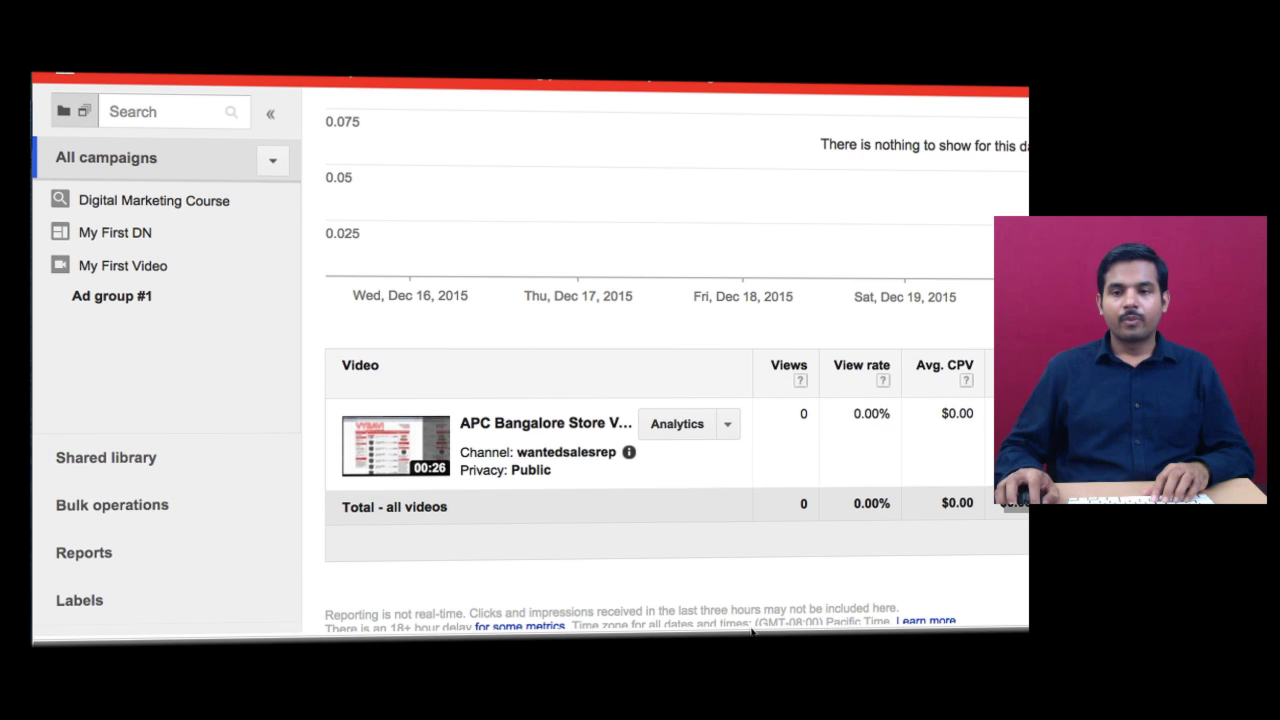
scroll(740, 519, "right", 3)
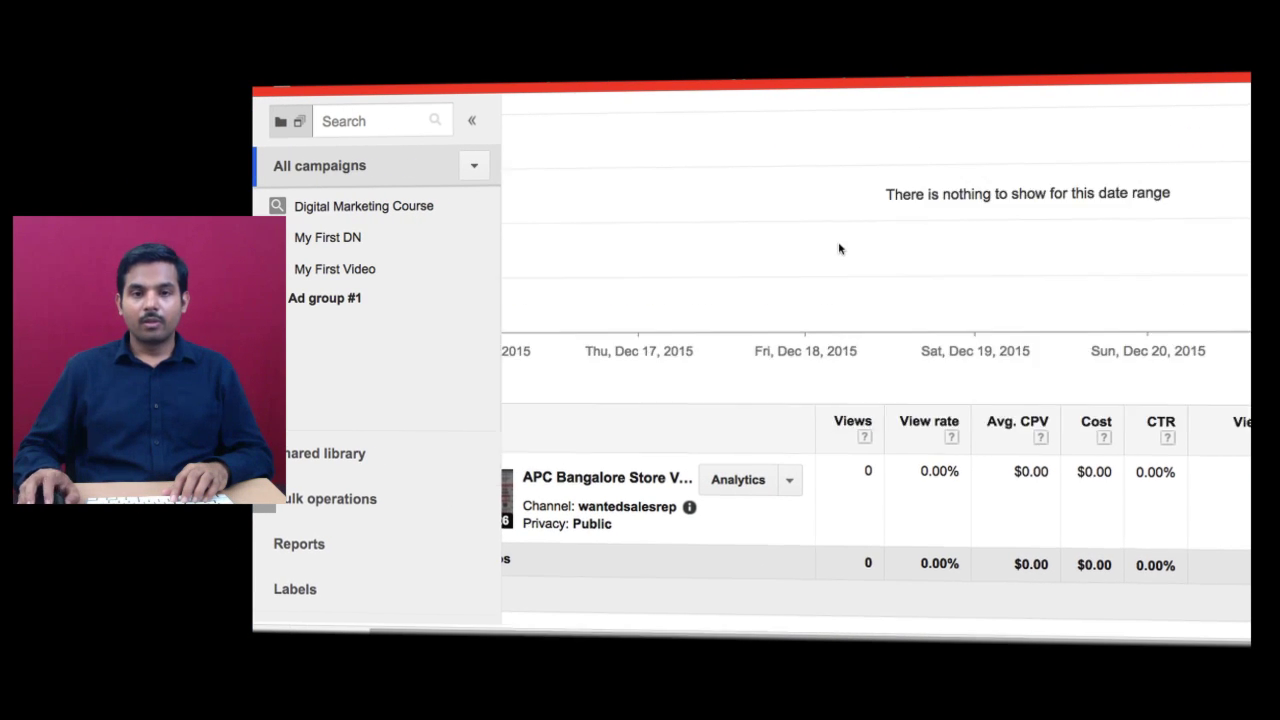
Step: Apply the Branding column set to the videos table and review it
scroll(837, 250, "up", 5)
scroll(622, 634, "left", 3)
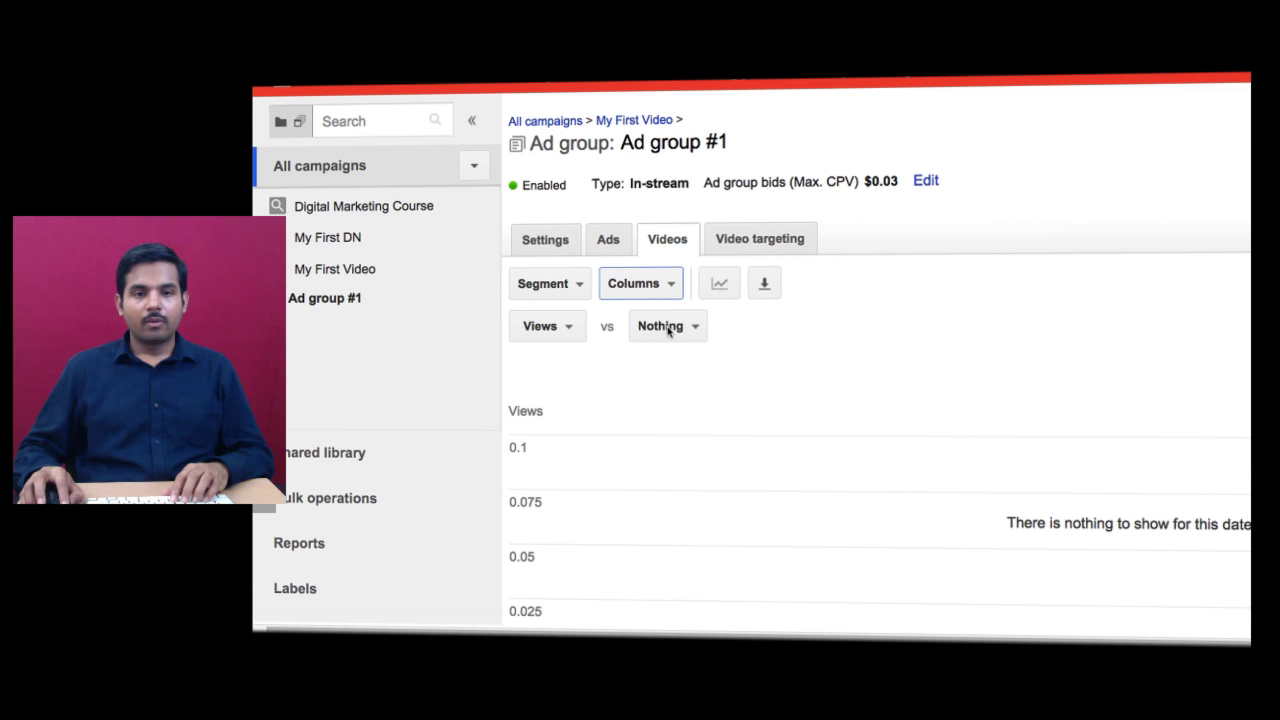
left_click(650, 287)
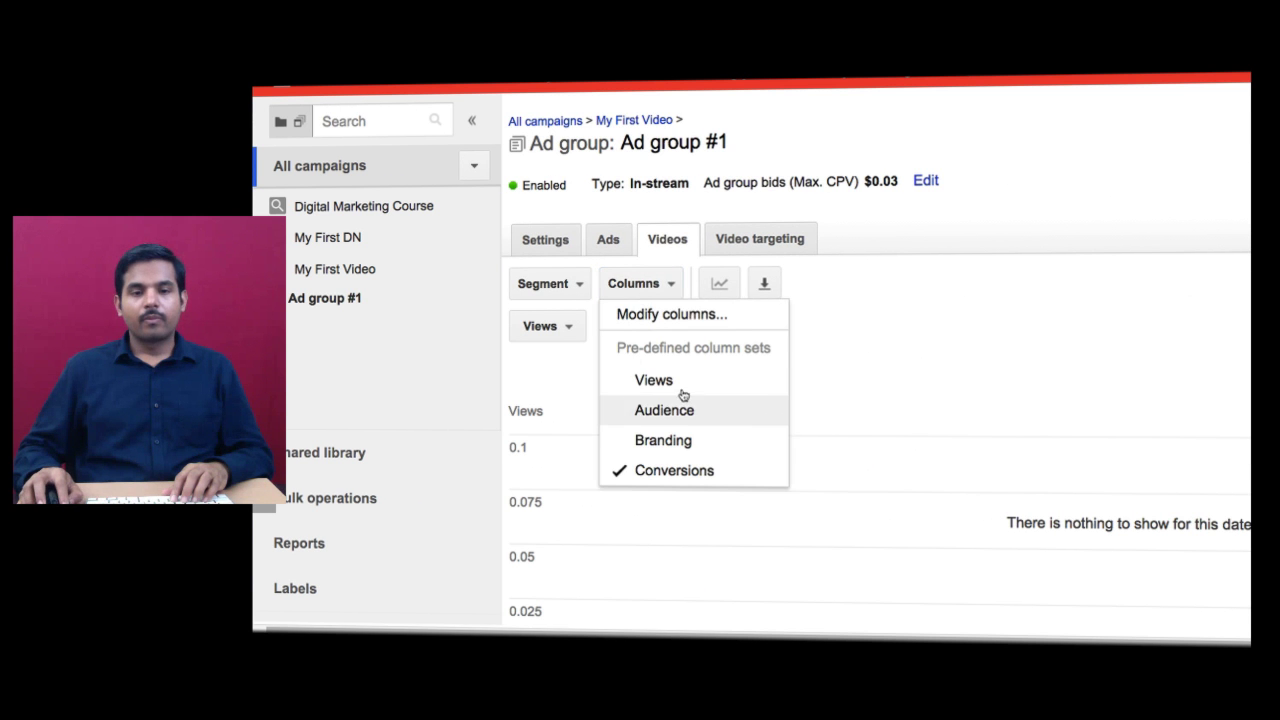
left_click(670, 440)
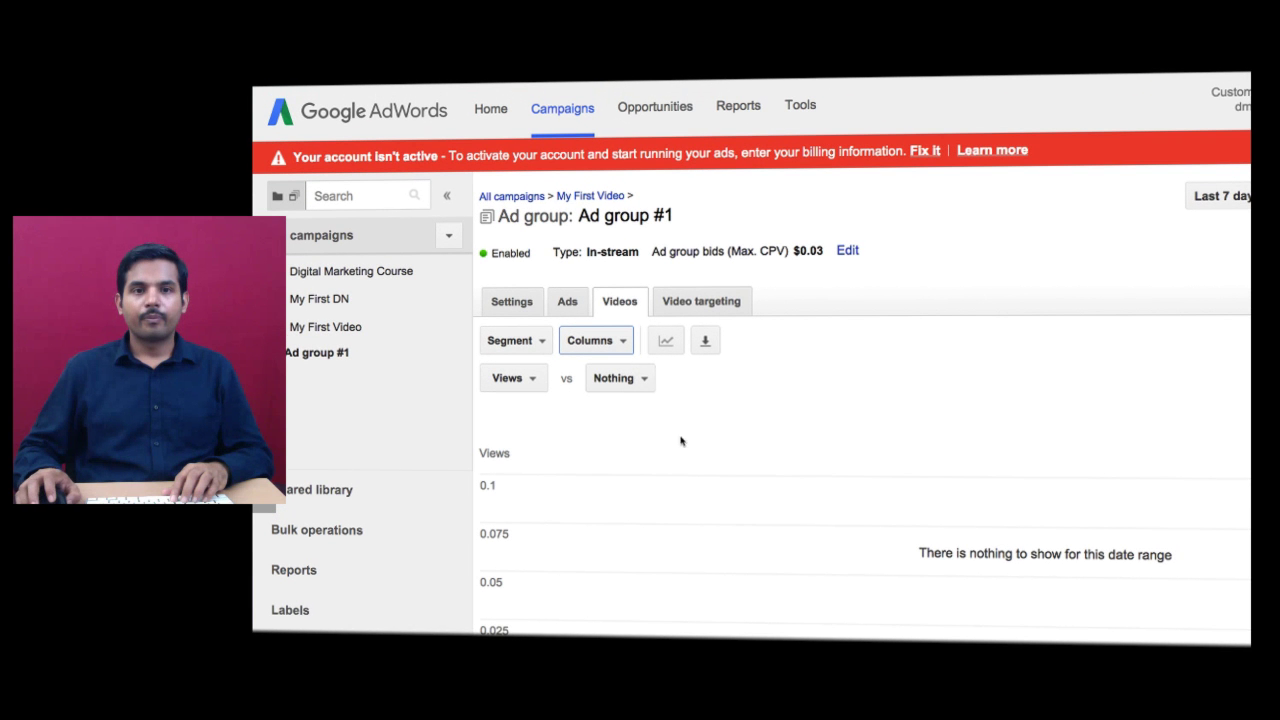
scroll(874, 391, "down", 5)
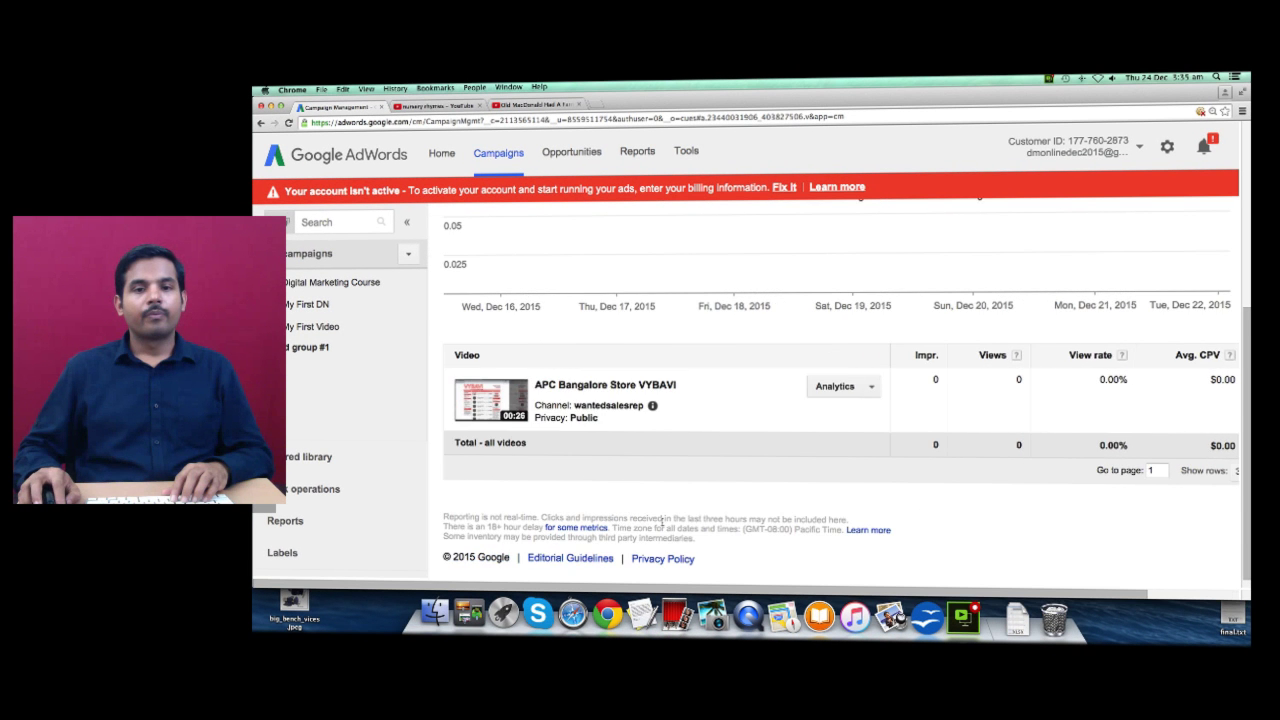
scroll(636, 451, "up", 3)
scroll(611, 432, "up", 2)
Step: Switch the videos table to the Audience column set and review its columns
left_click(557, 272)
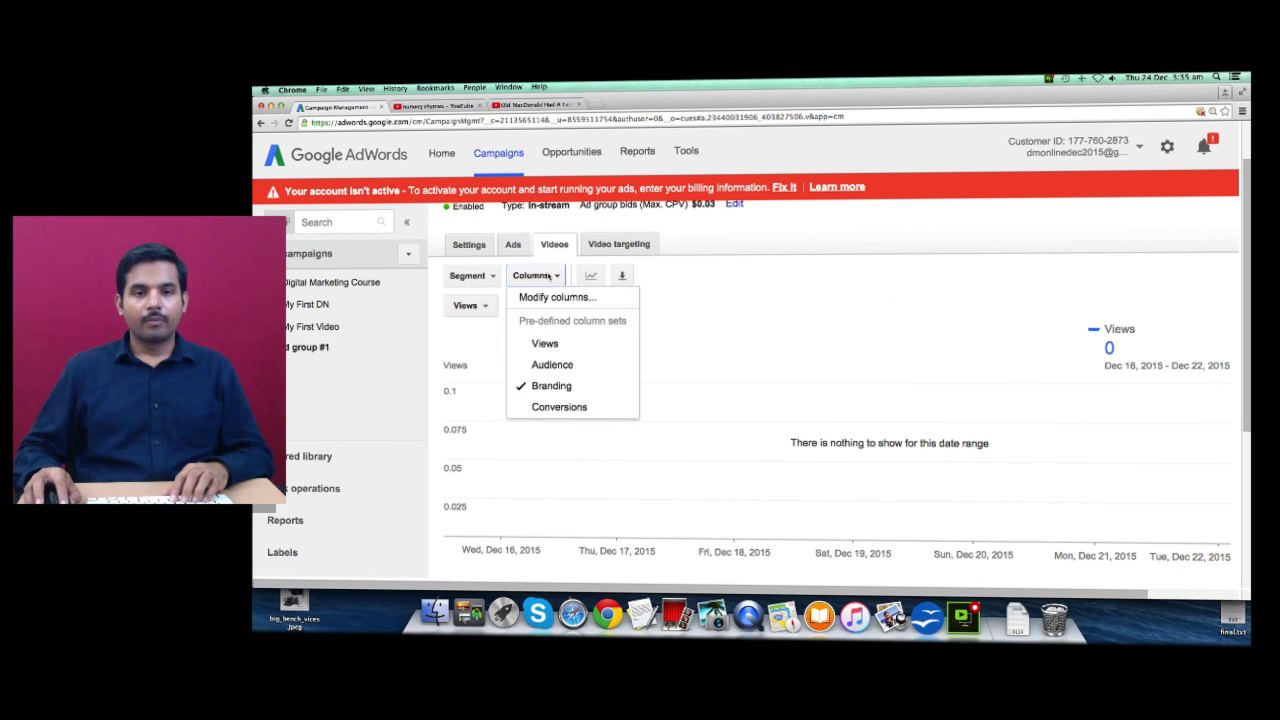
left_click(651, 391)
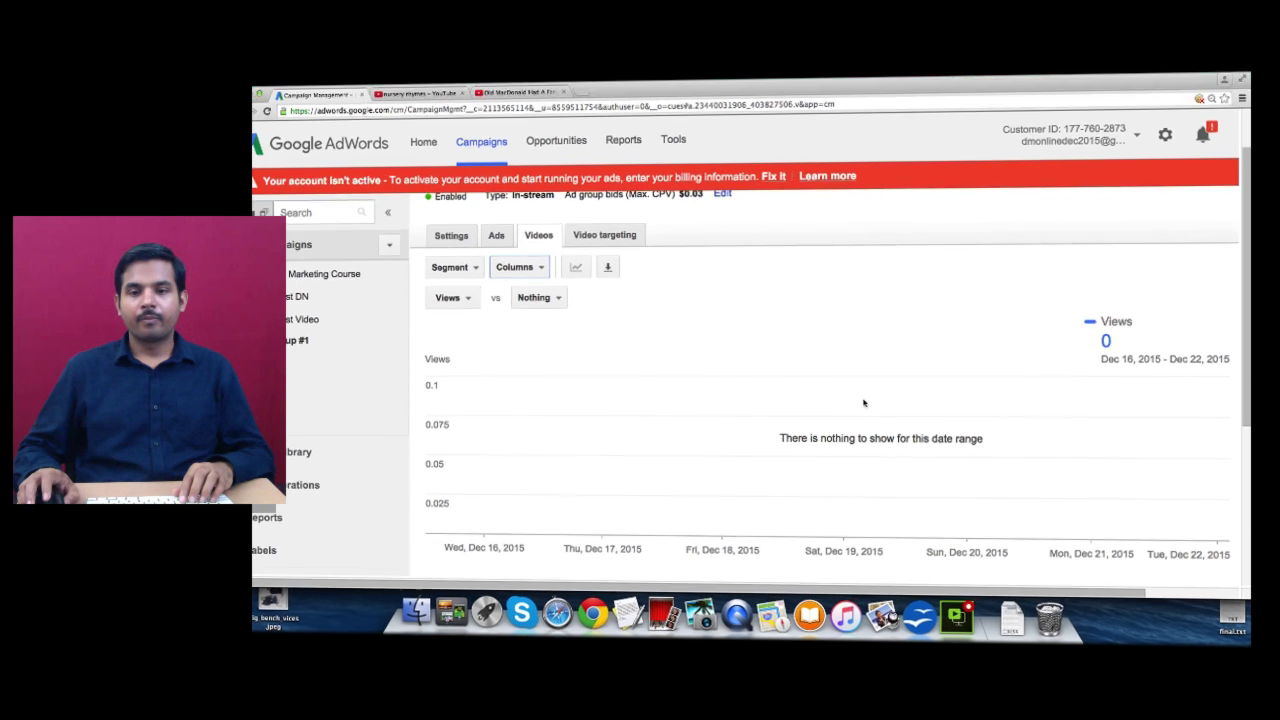
scroll(864, 403, "down", 3)
scroll(823, 374, "down", 2)
left_click_drag(905, 575, 967, 577)
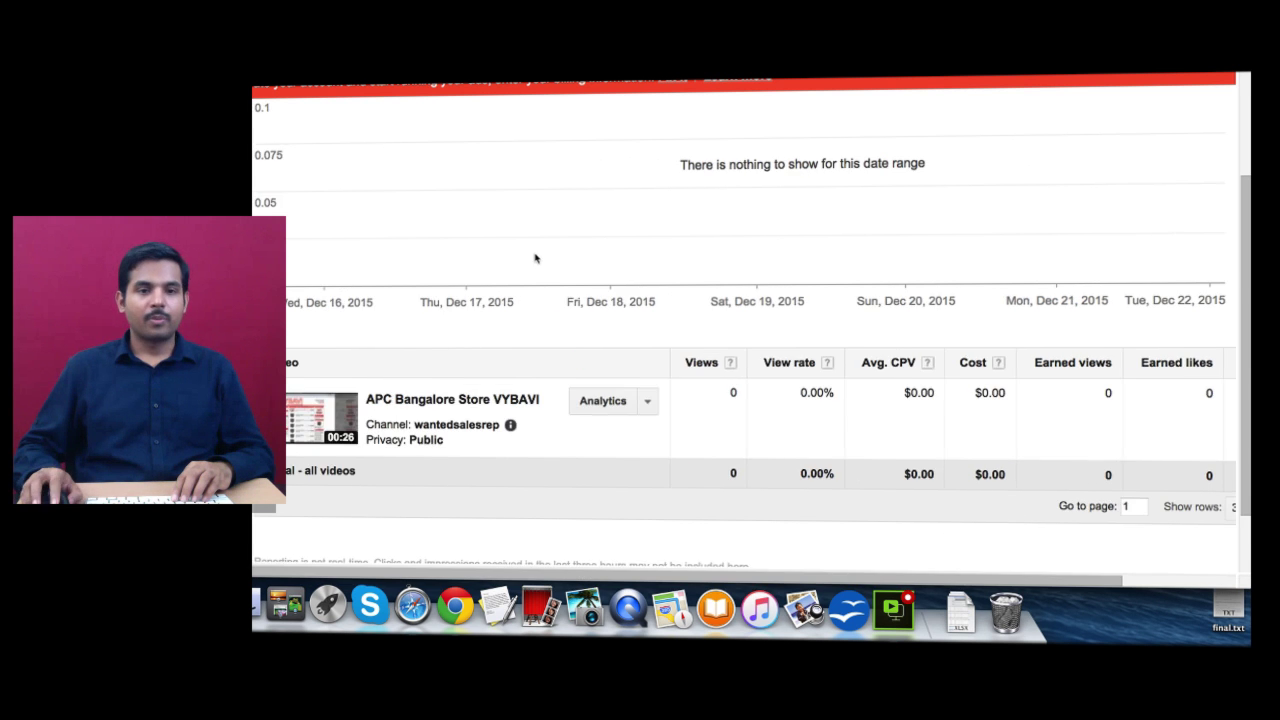
scroll(534, 257, "up", 5)
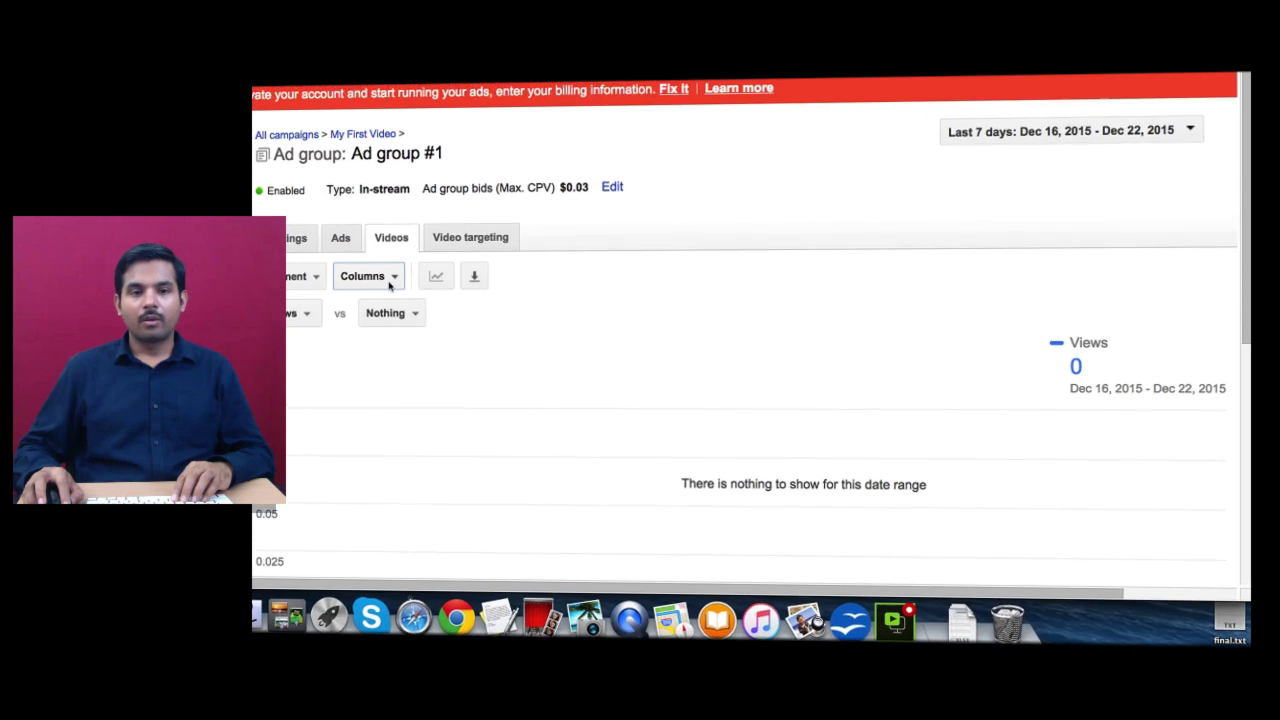
Step: Apply the Views column set, showing Views, View rate, Avg. CPV, Cost and quartile columns
left_click(390, 278)
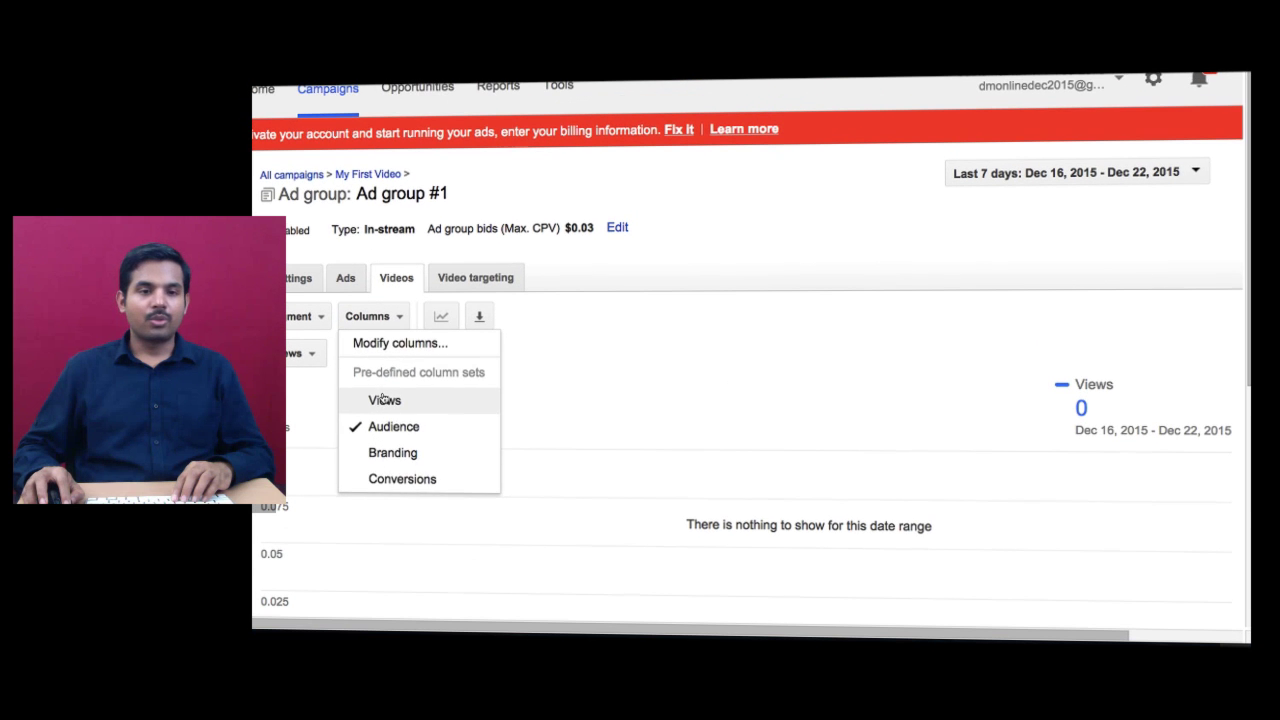
left_click(384, 400)
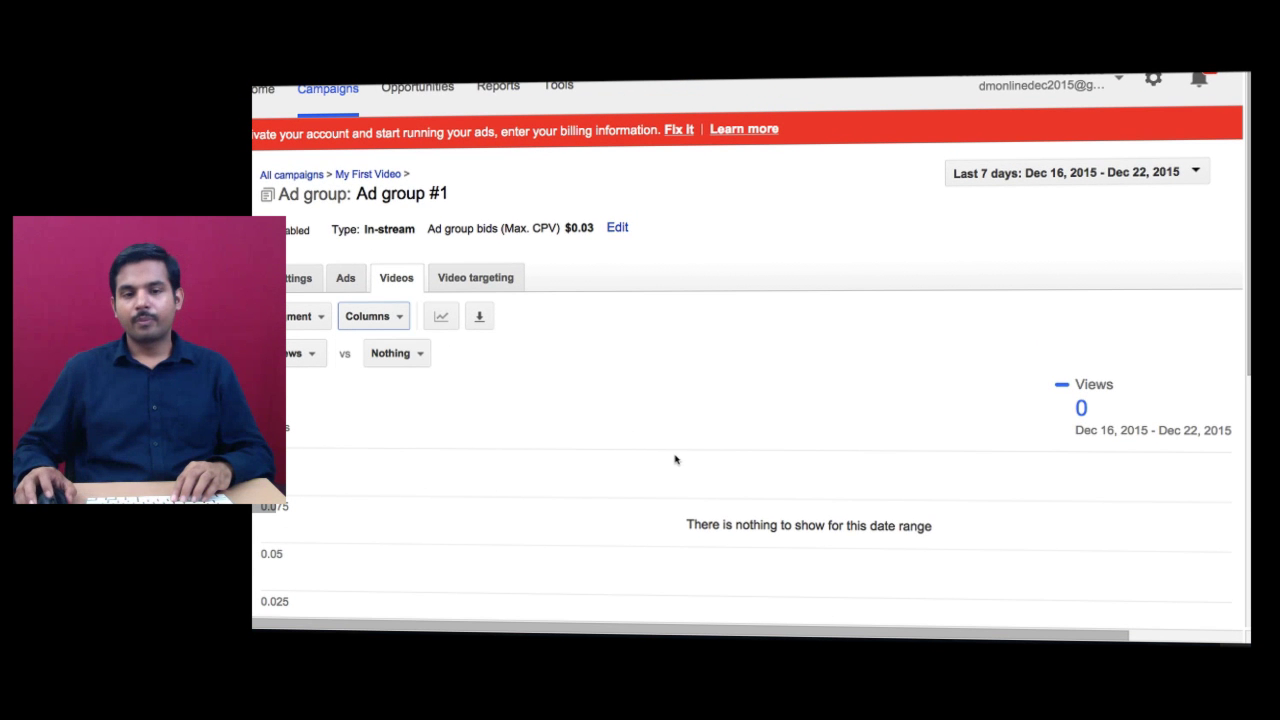
scroll(674, 457, "down", 8)
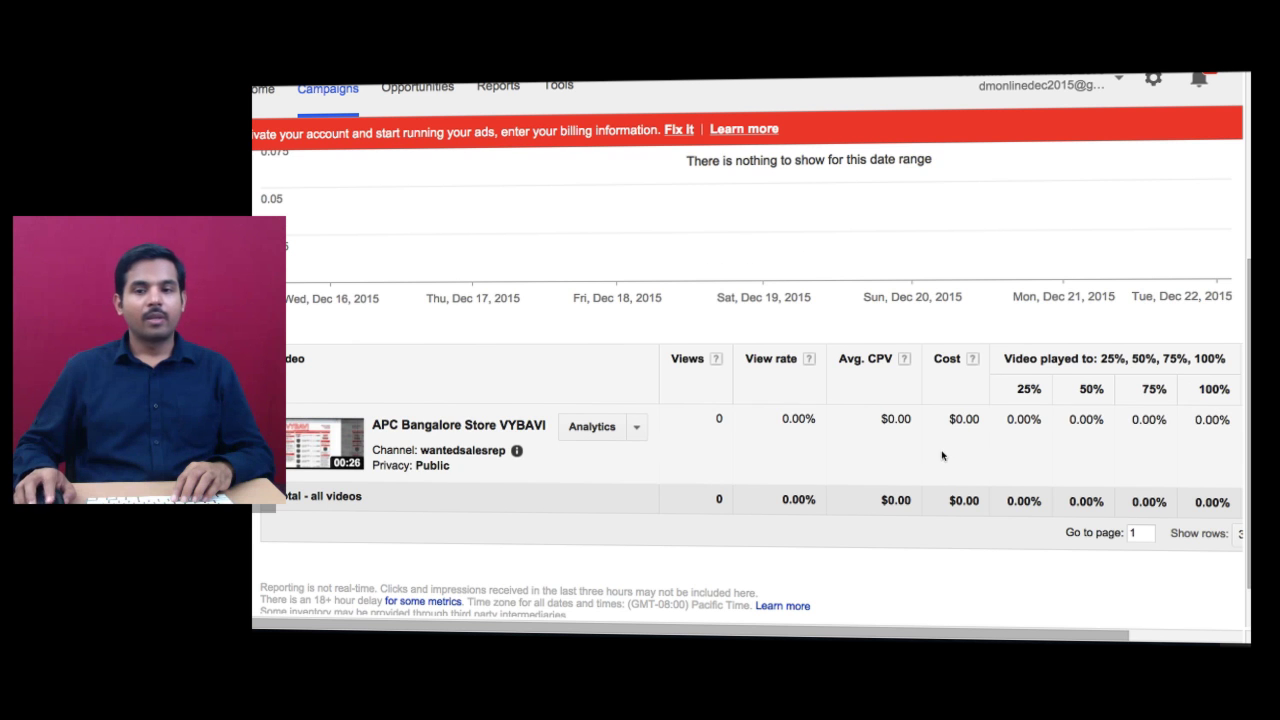
scroll(943, 452, "up", 1)
scroll(941, 455, "up", 3)
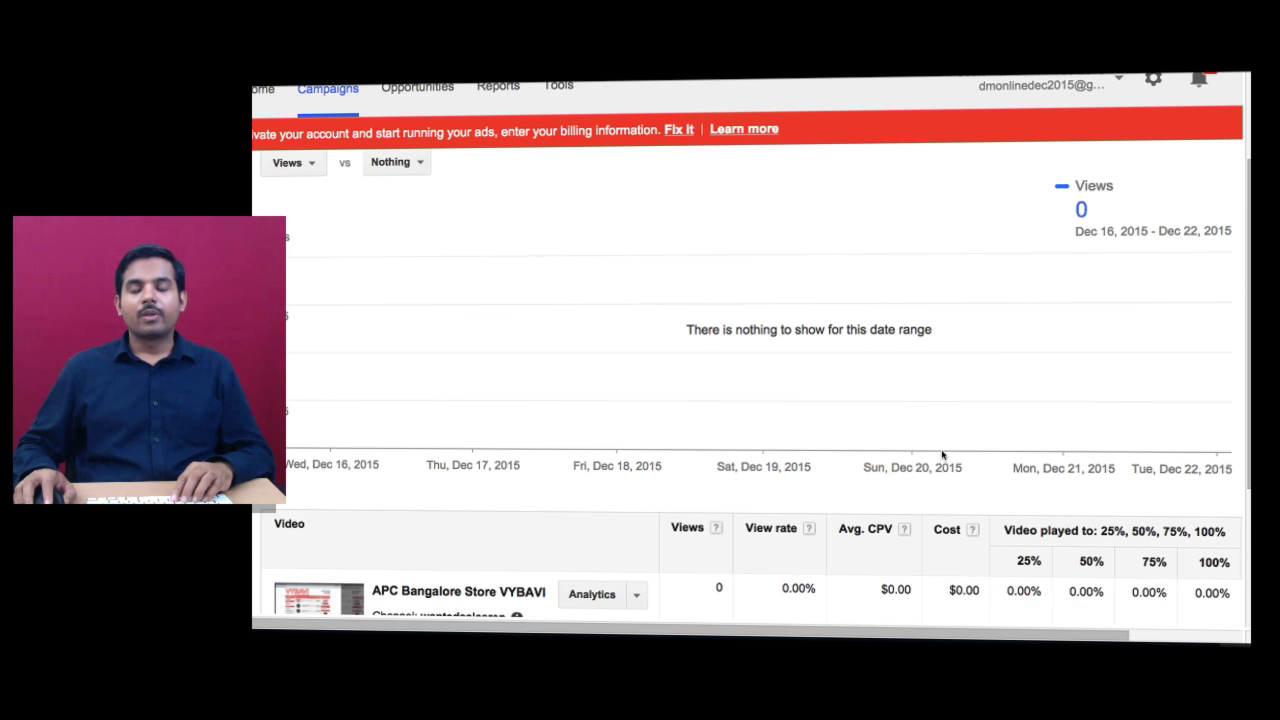
scroll(941, 455, "down", 1)
scroll(760, 491, "down", 1)
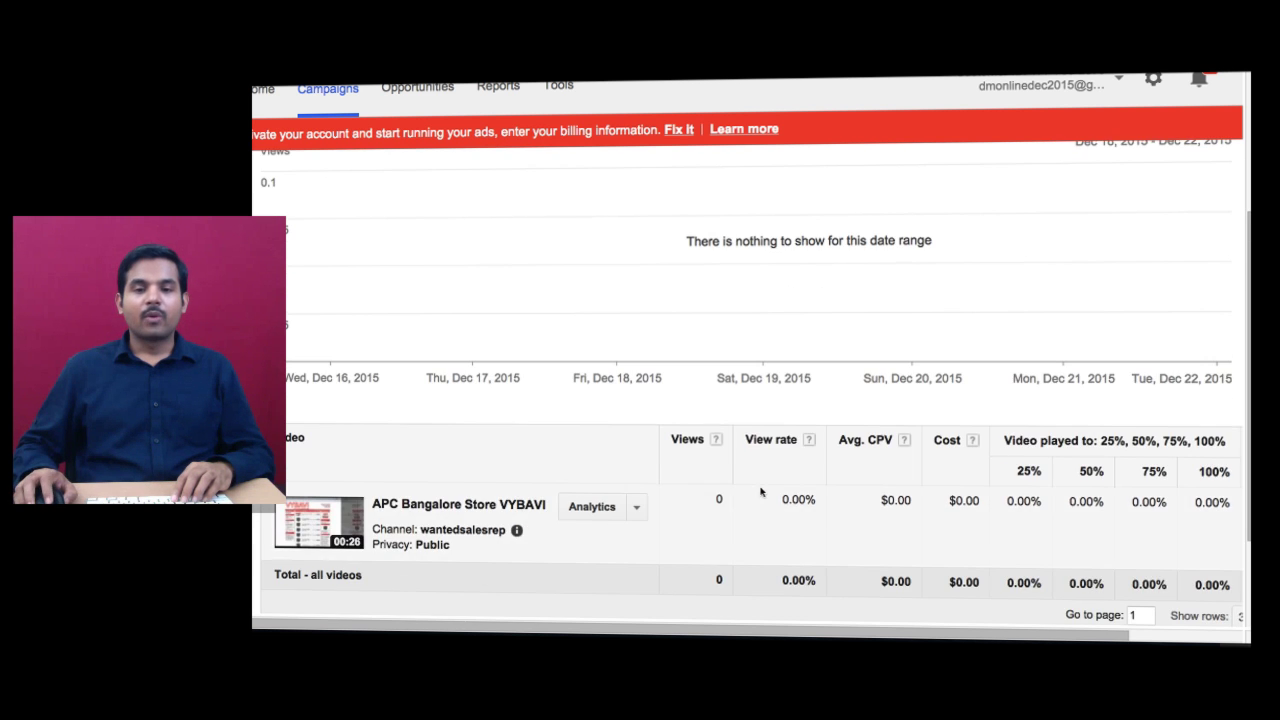